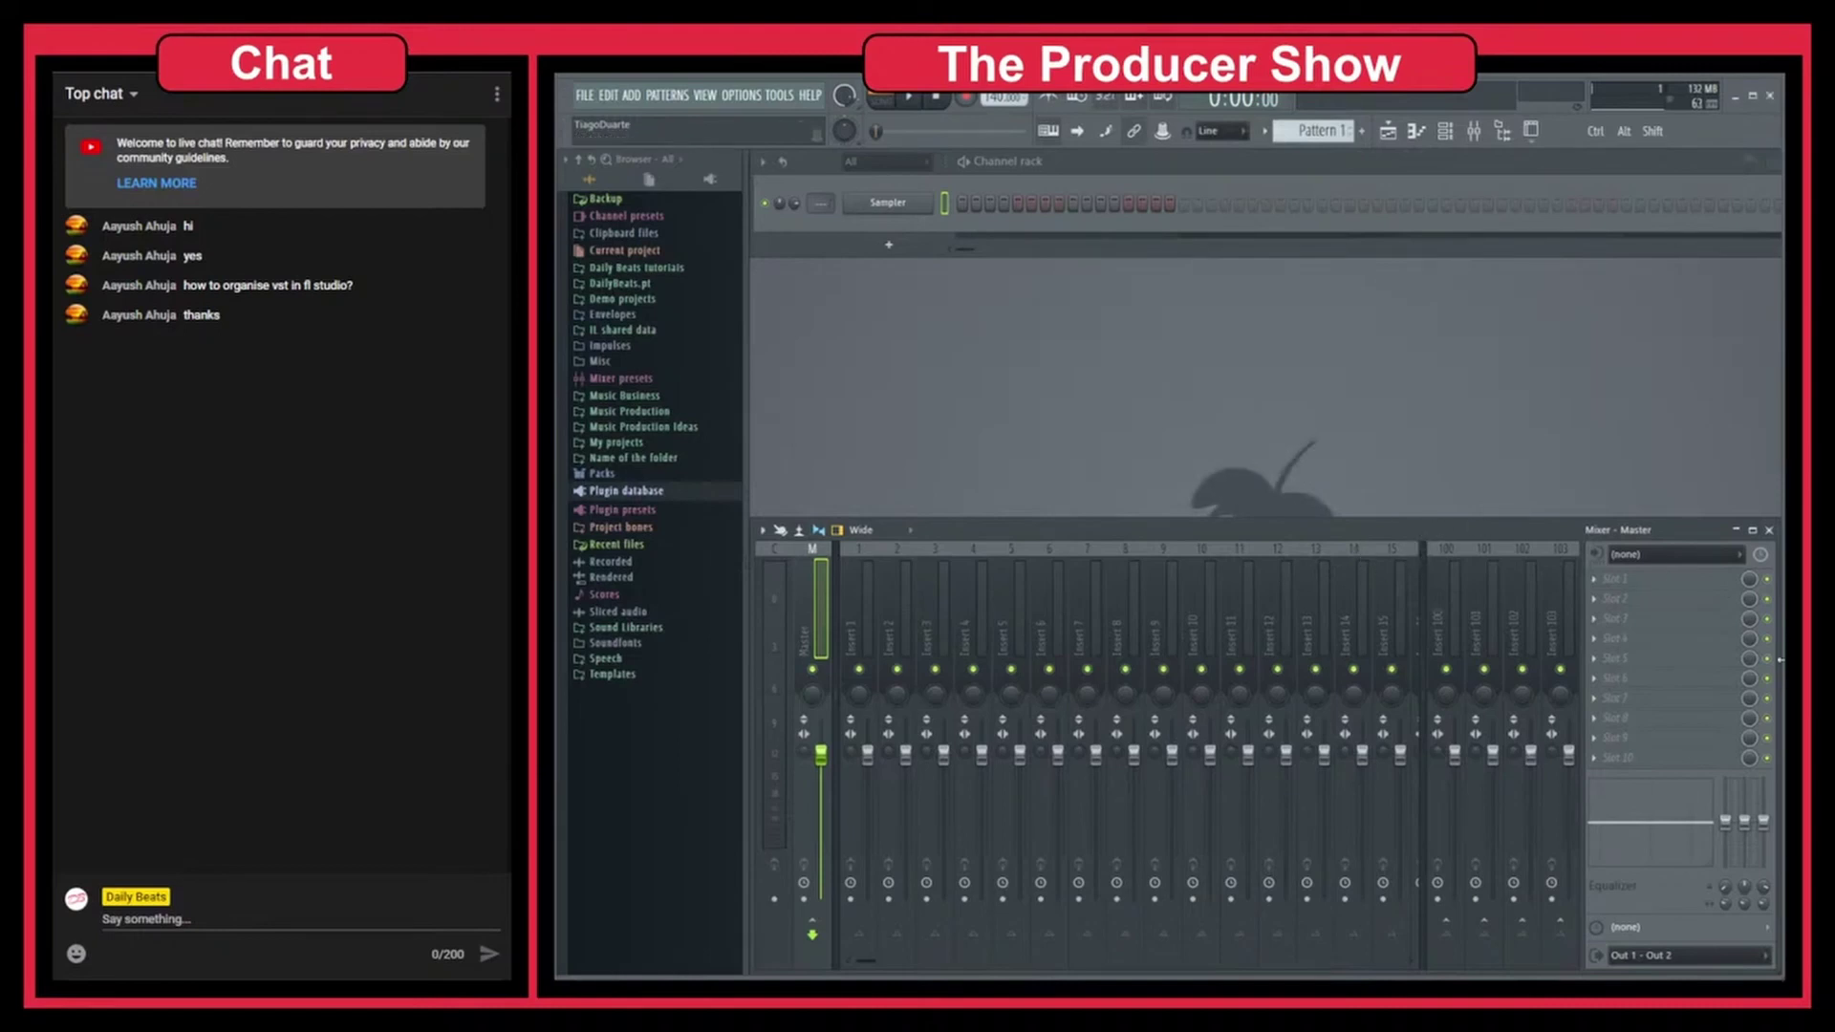
# Step: Load Fruity Limiter on the Master's first effect slot and switch it to COMP mode
pyautogui.click(1652, 580)
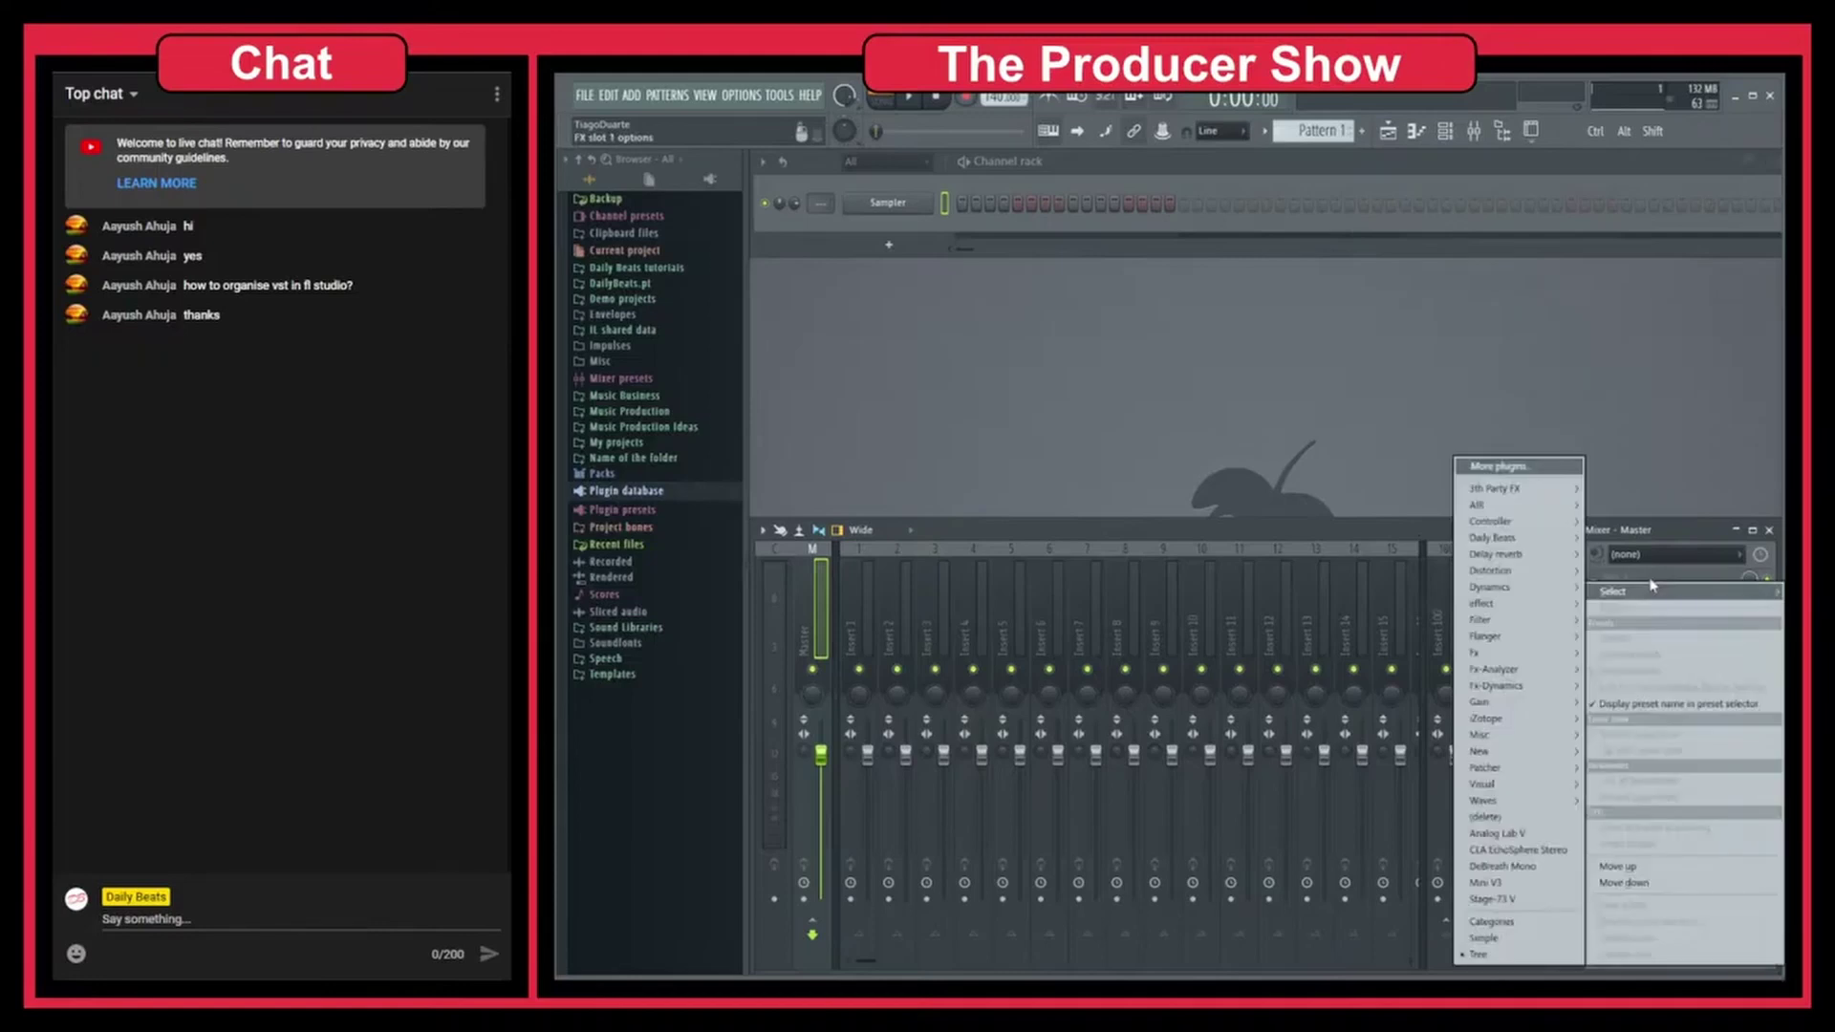
pyautogui.moveTo(1520, 587)
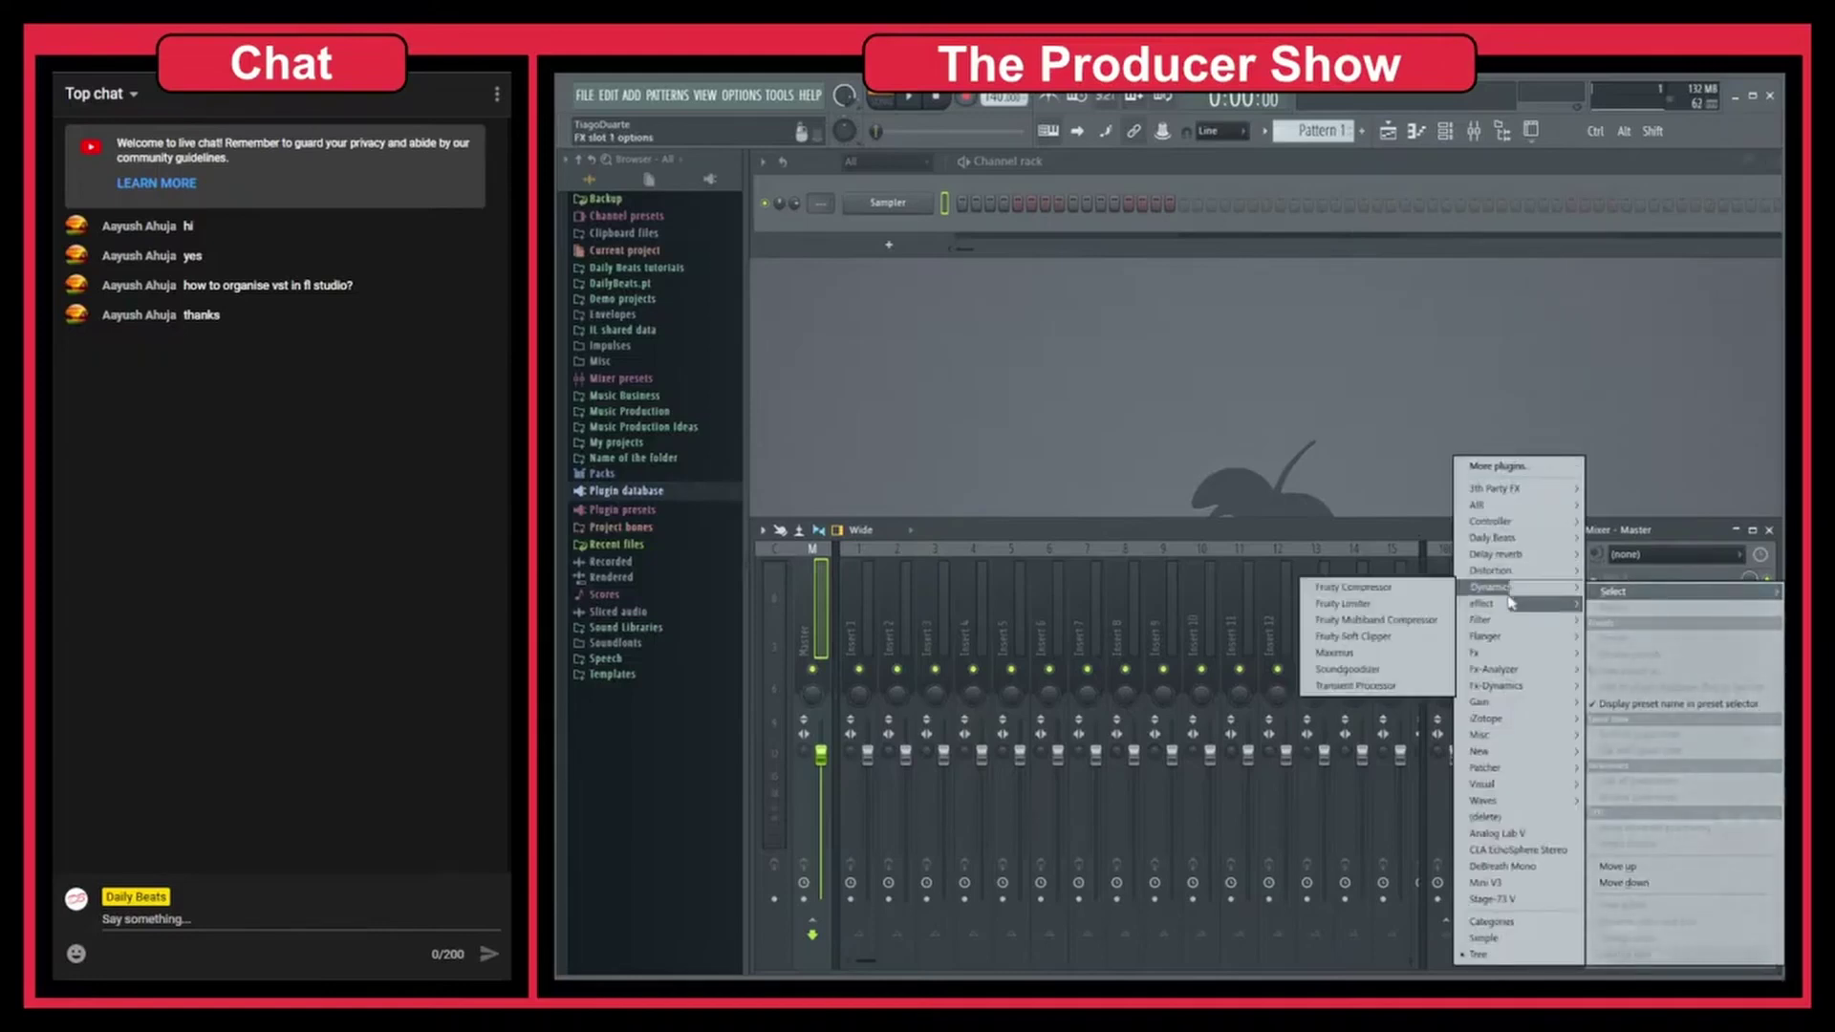
pyautogui.click(1392, 605)
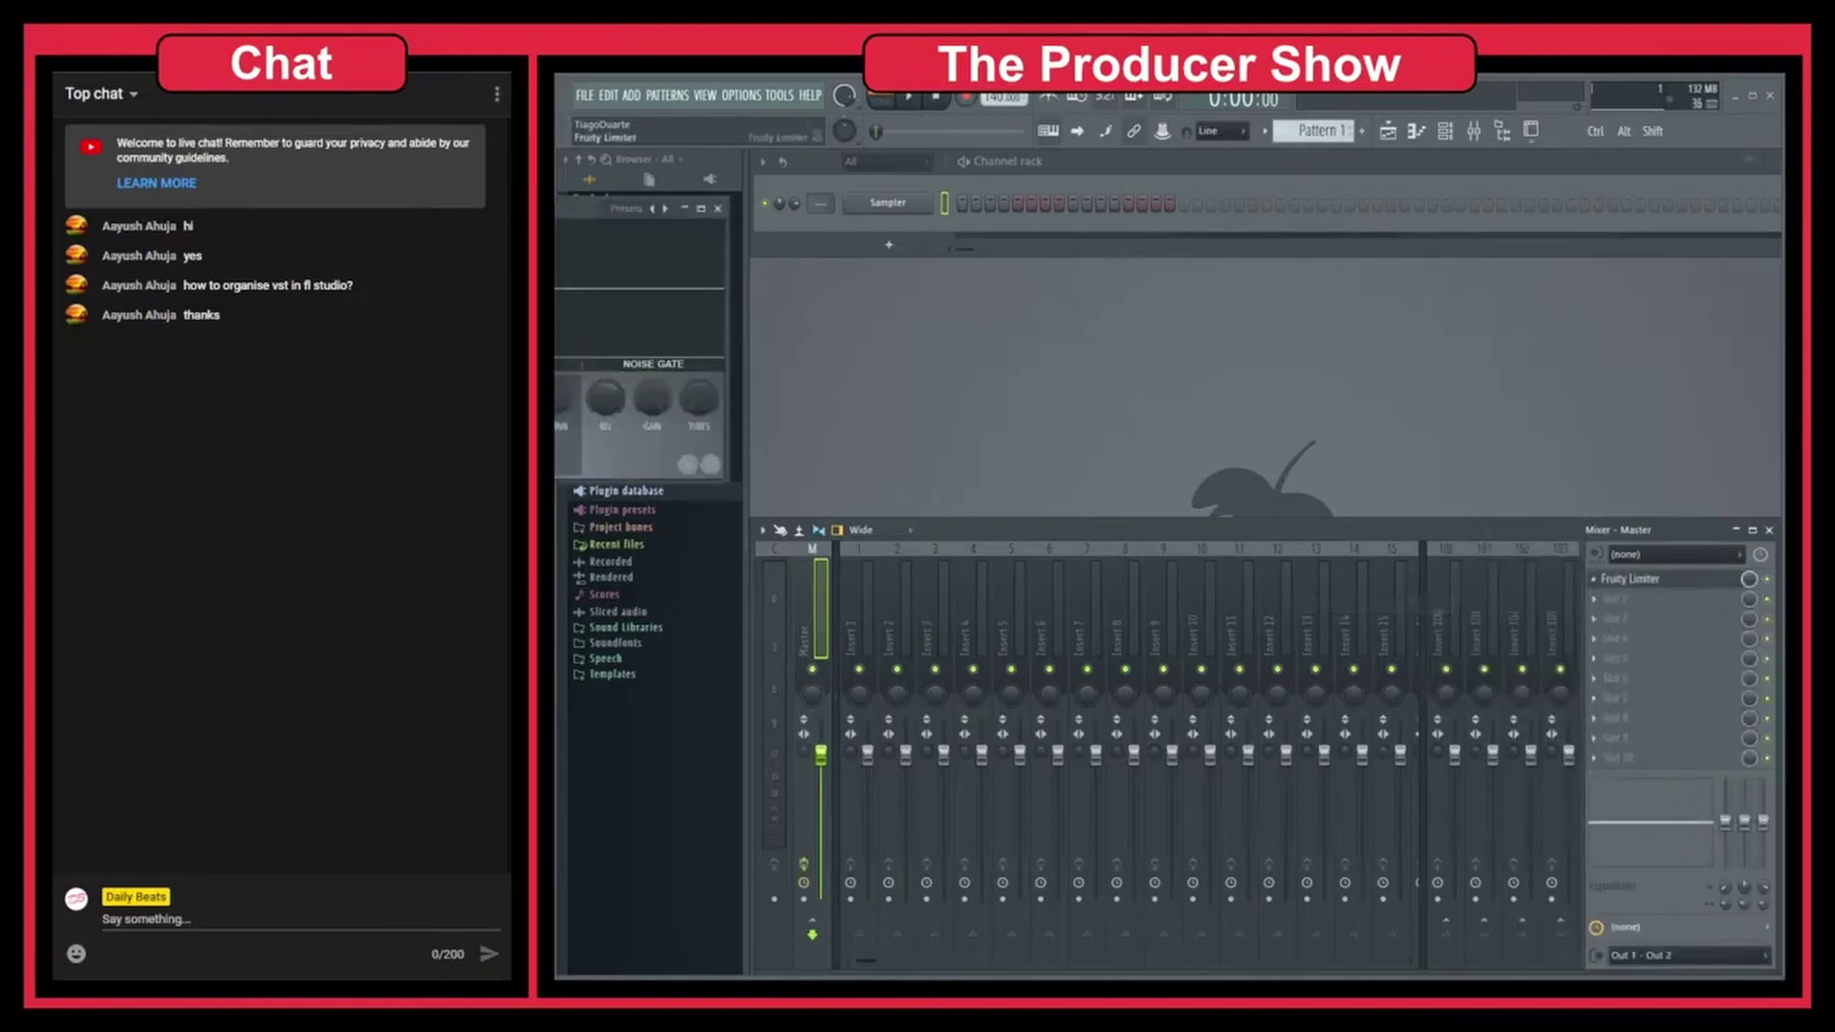
pyautogui.click(1029, 499)
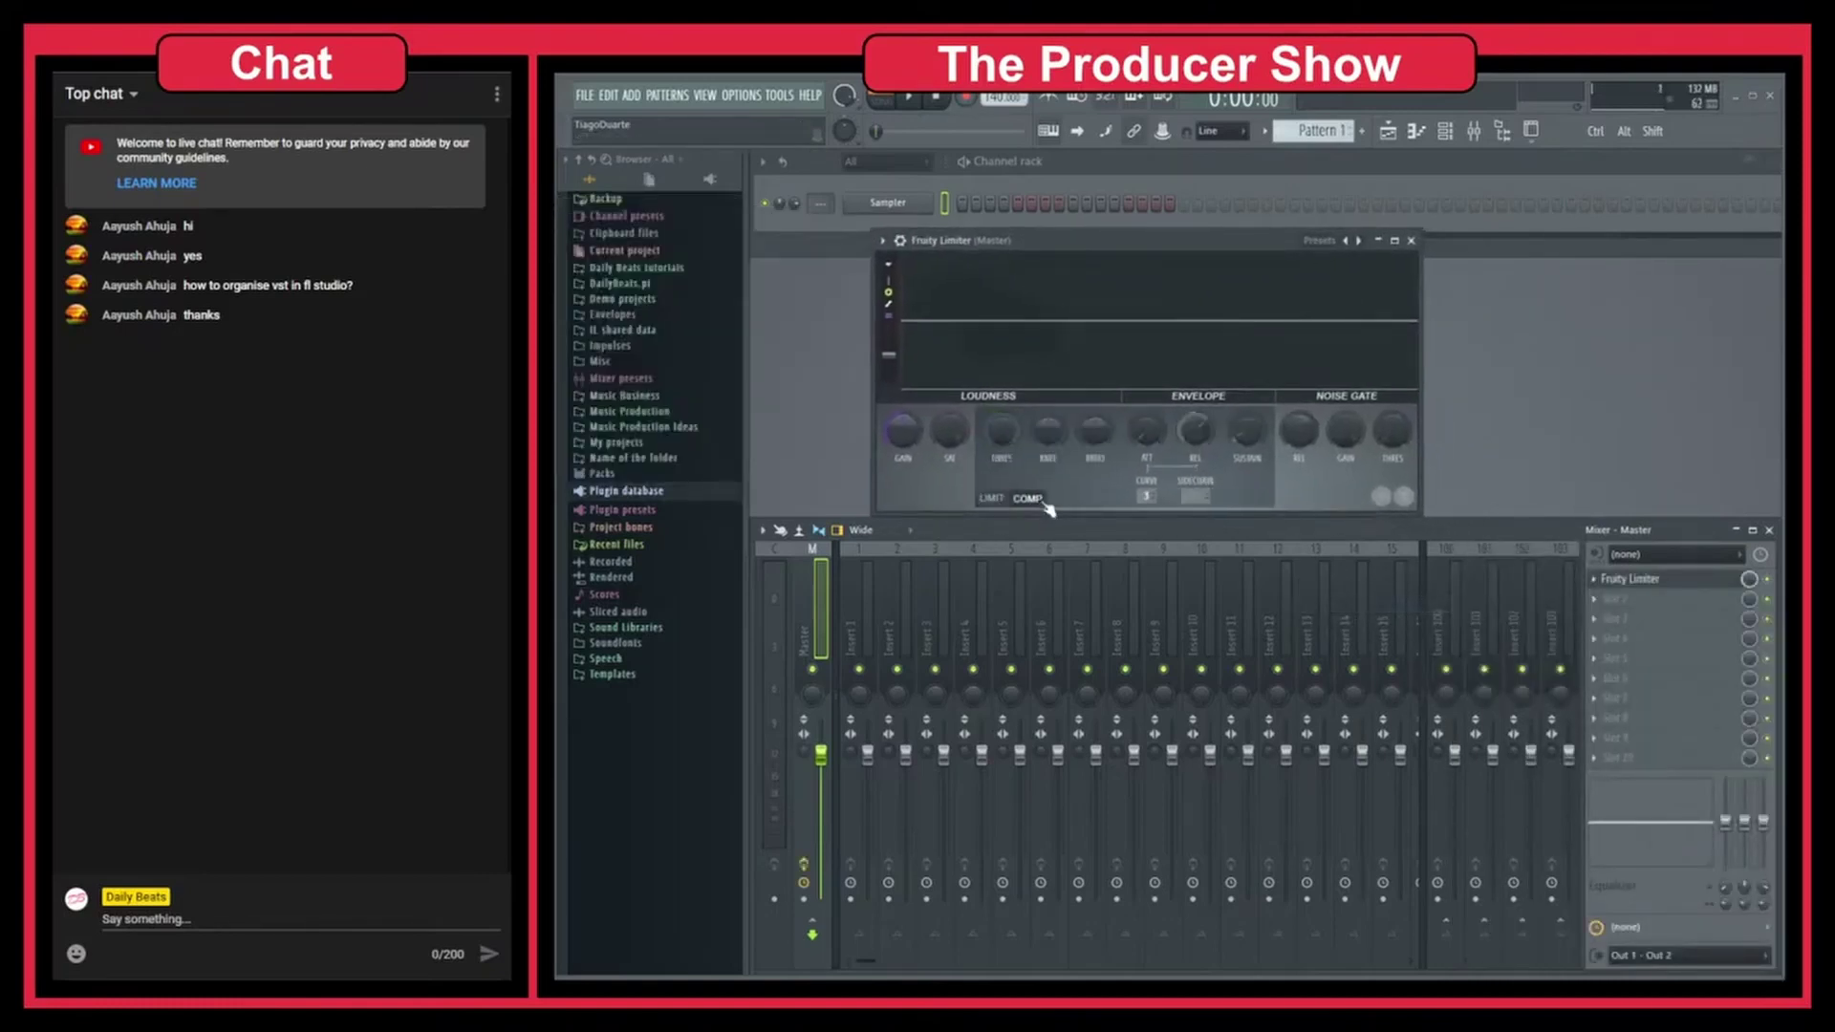
# Step: Load Waves RCompressor Stereo into the Master's second effect slot
pyautogui.click(1634, 598)
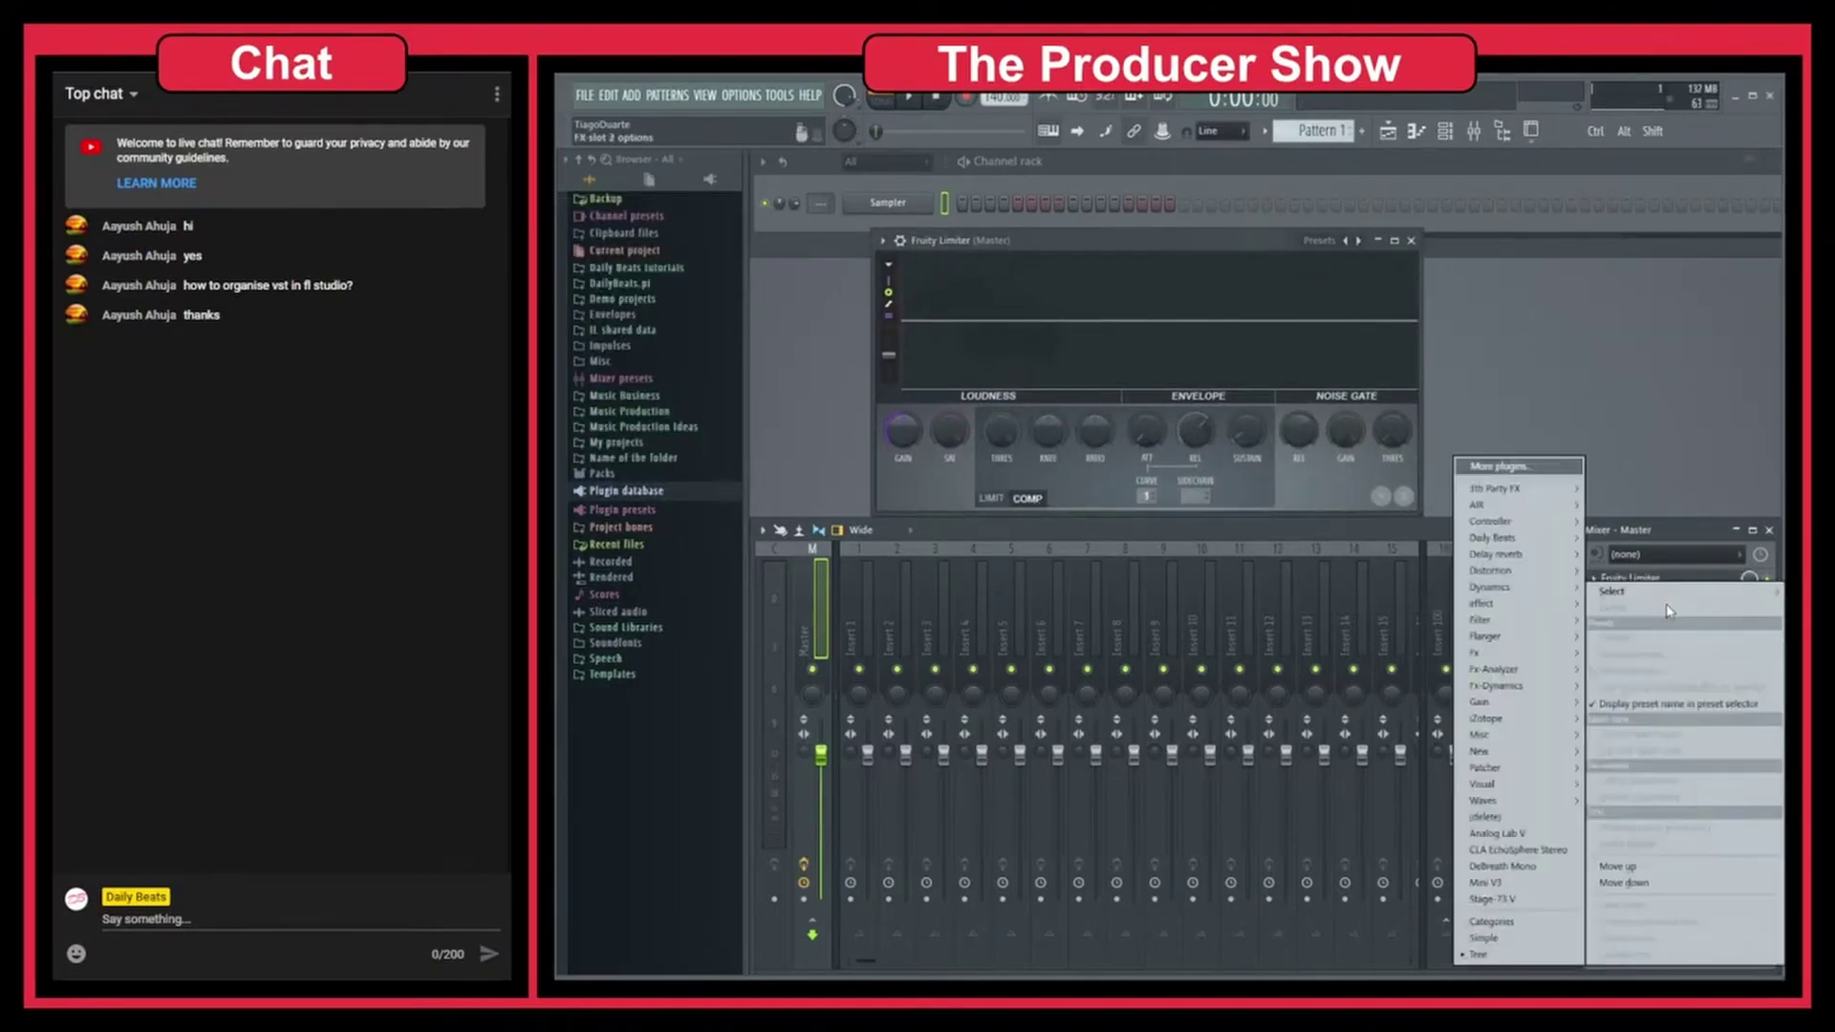
pyautogui.moveTo(1526, 809)
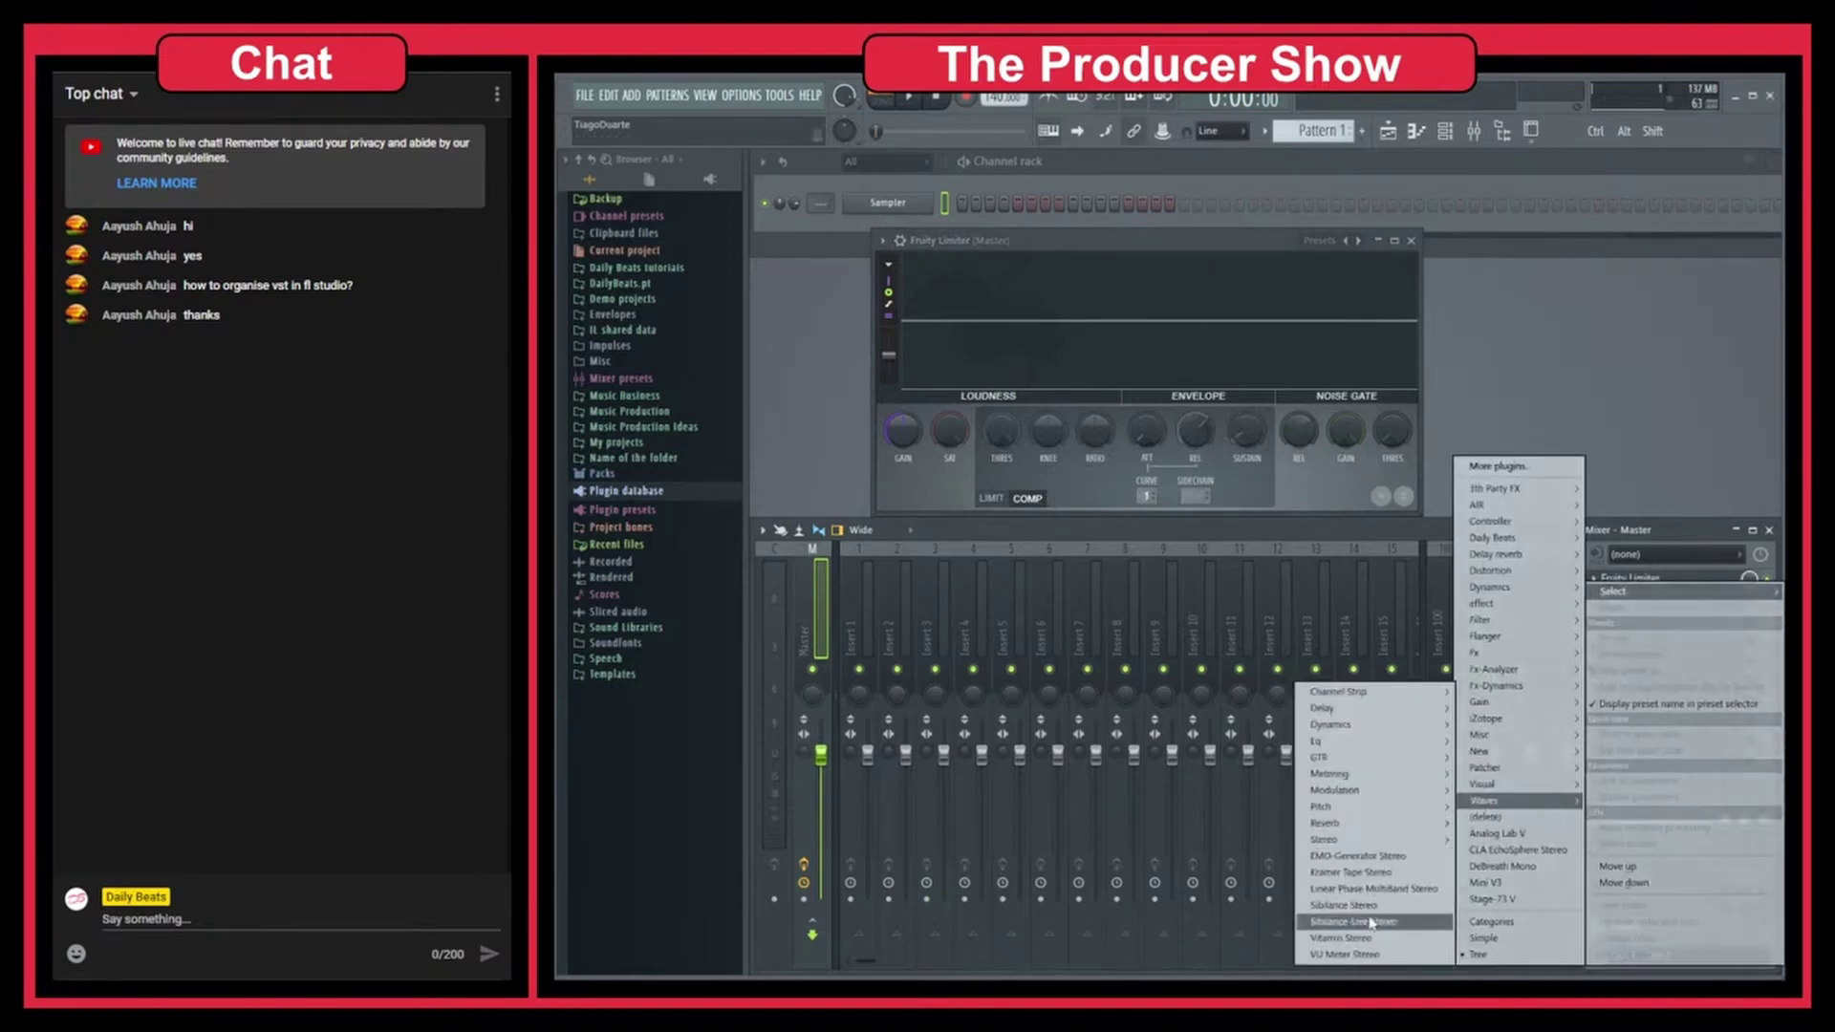
pyautogui.moveTo(1352, 728)
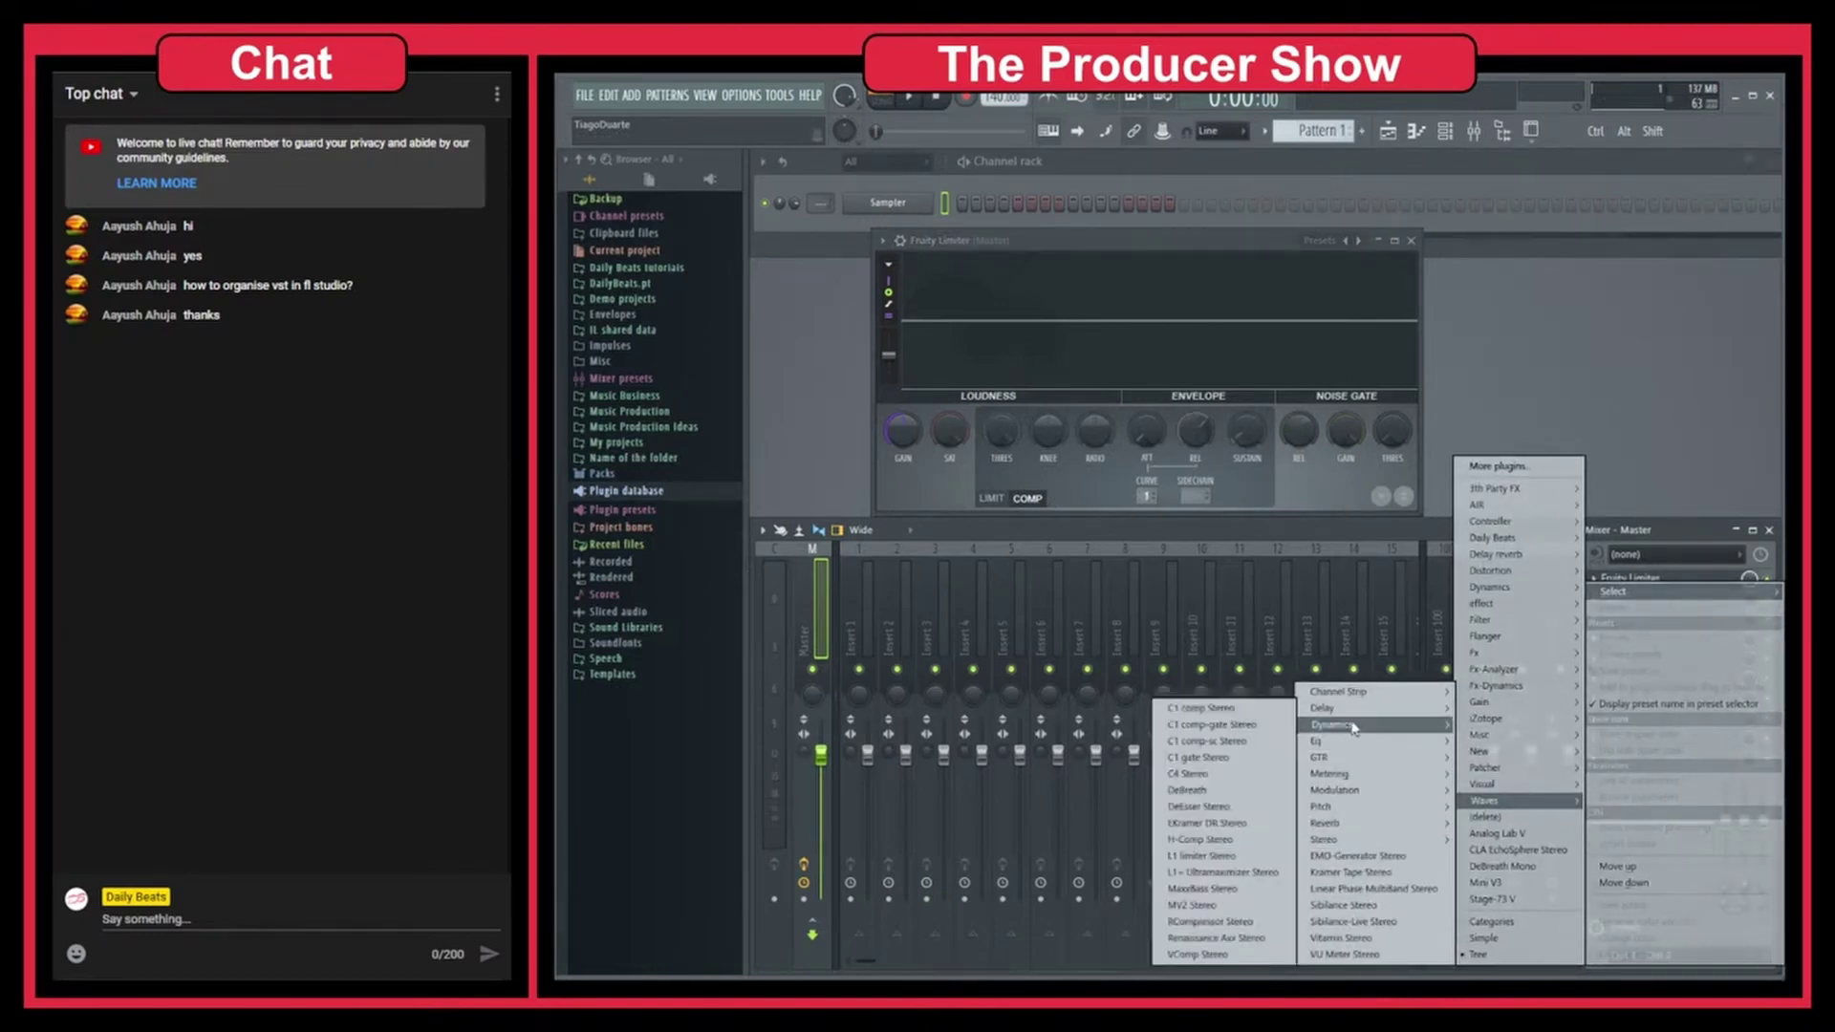
pyautogui.click(1216, 921)
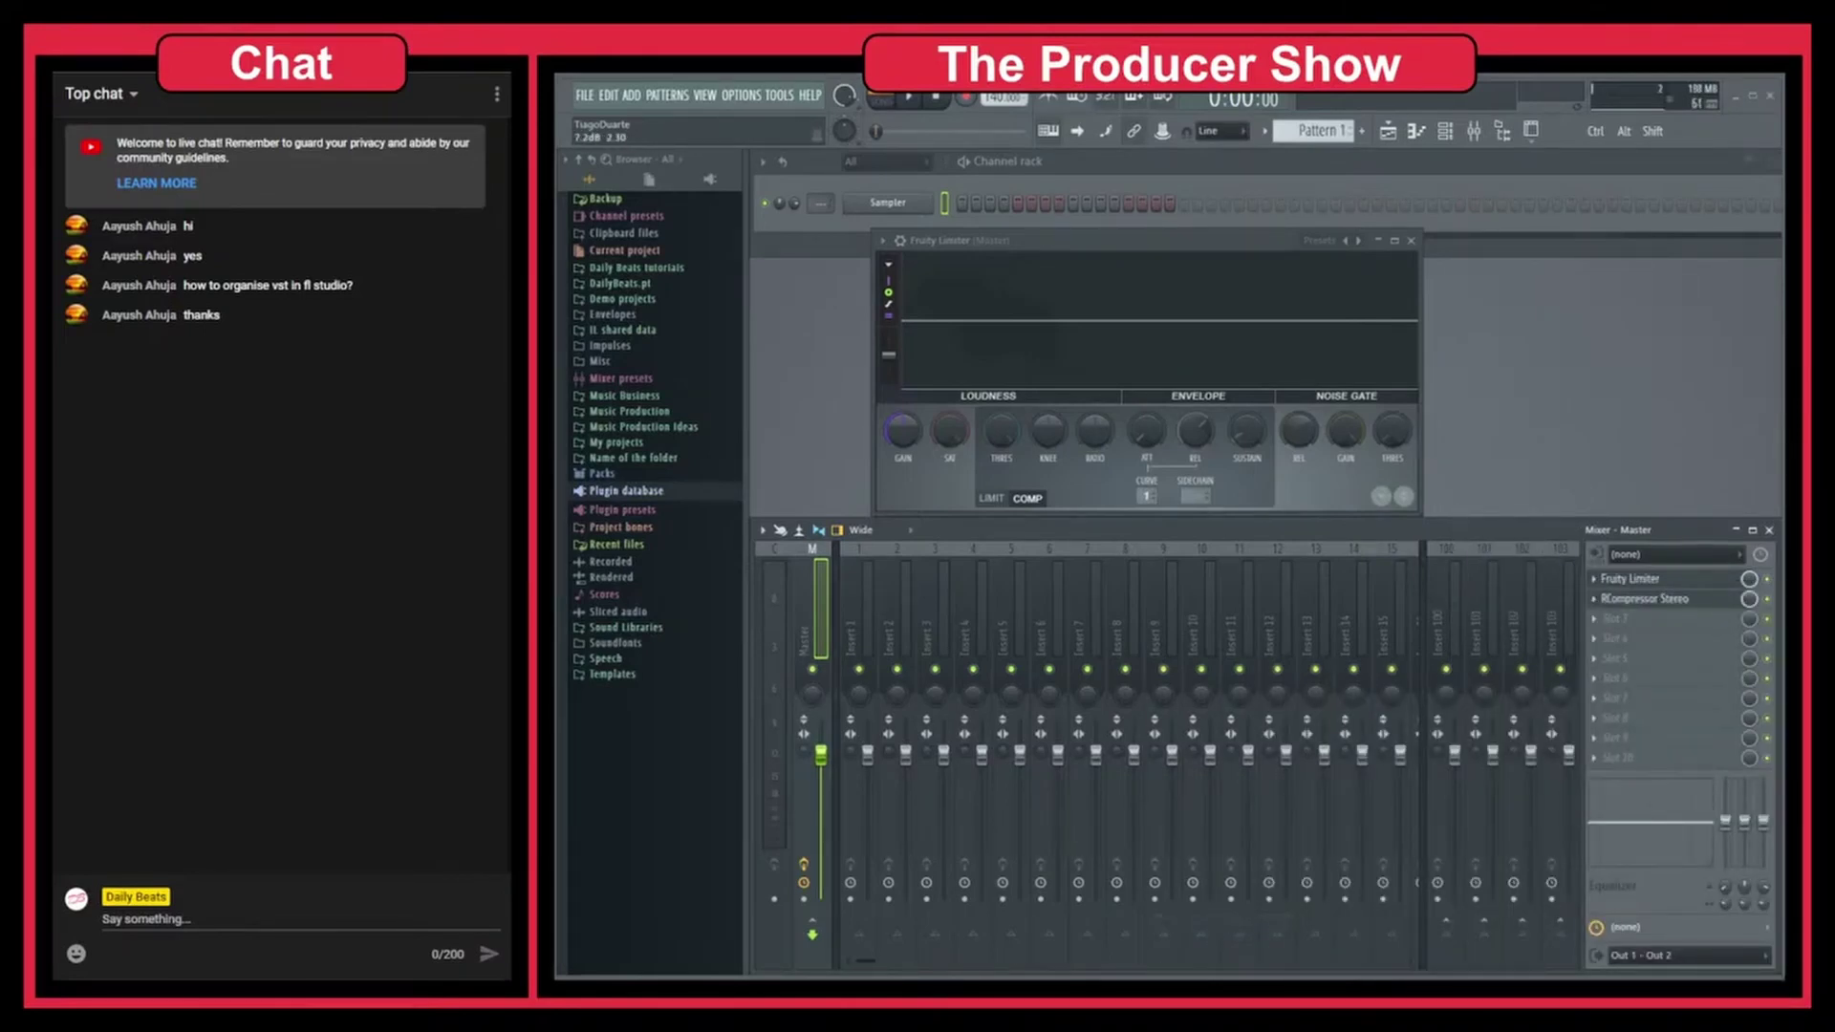
# Step: Hide the browser, channel rack and mixer, and spread the Limiter and RCompressor windows apart
pyautogui.moveTo(1152, 247); pyautogui.dragTo(1071, 282)
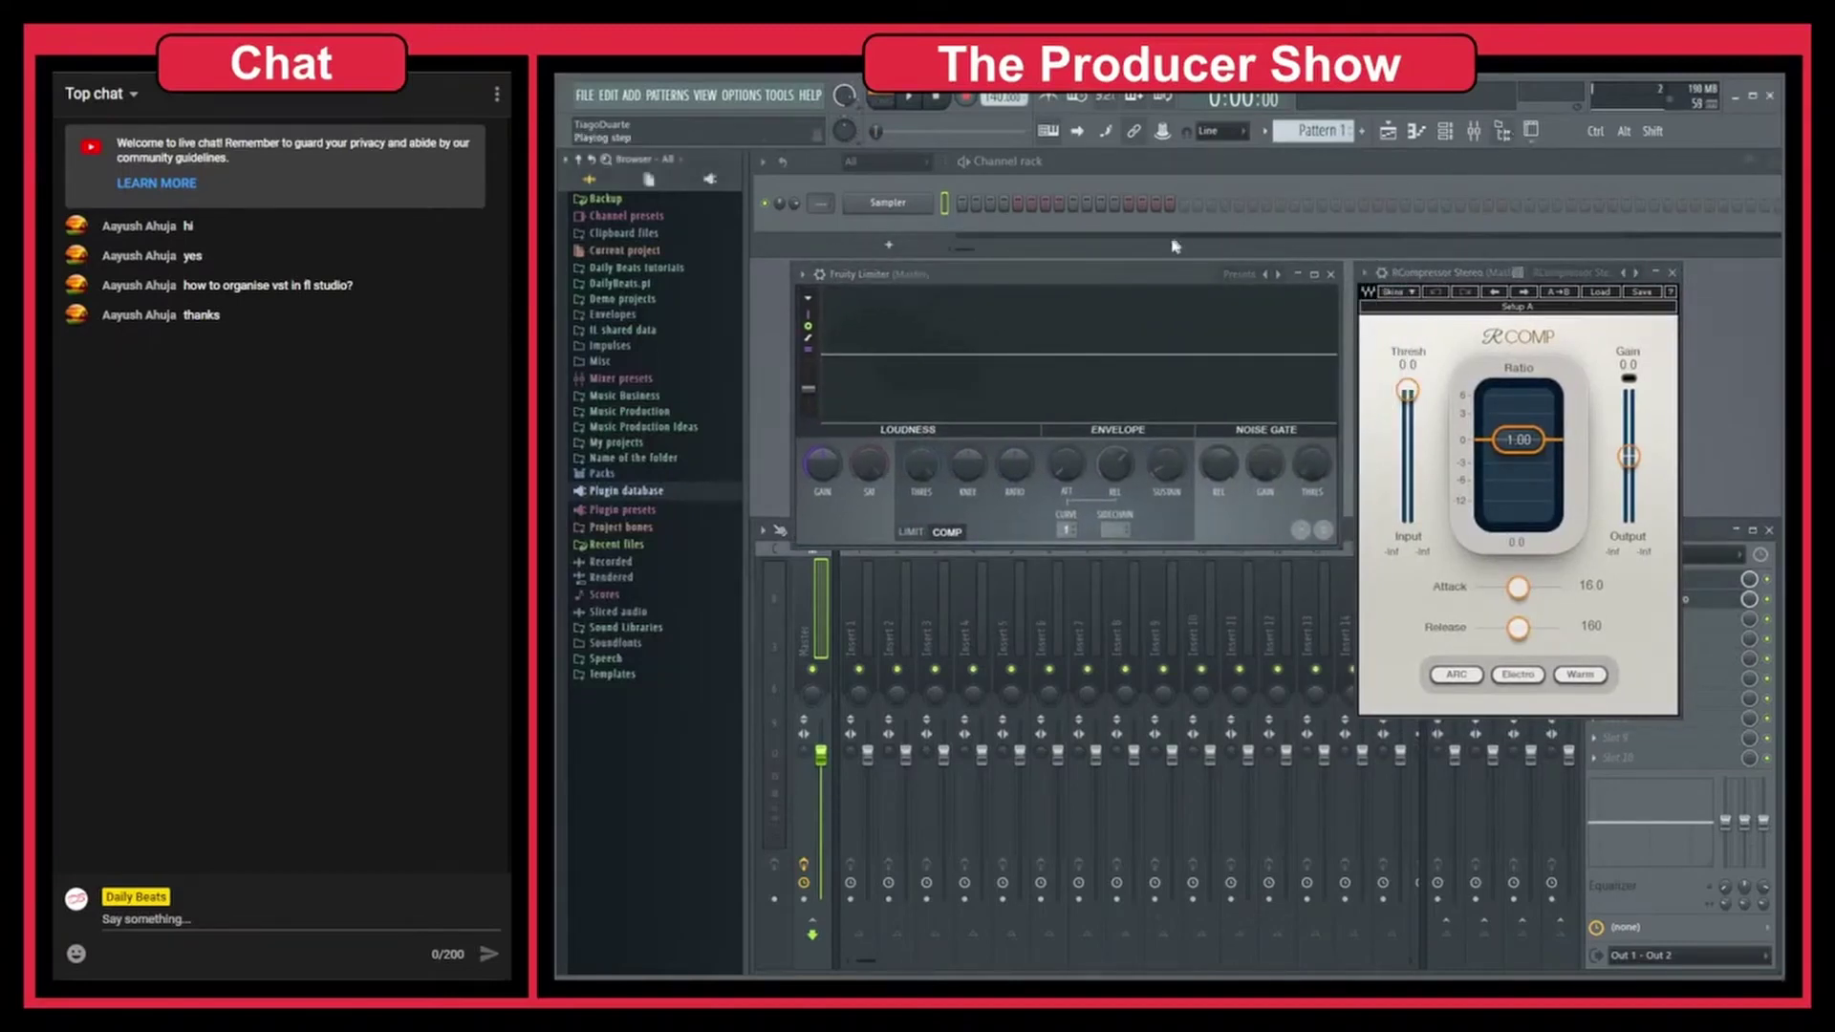
pyautogui.click(1503, 131)
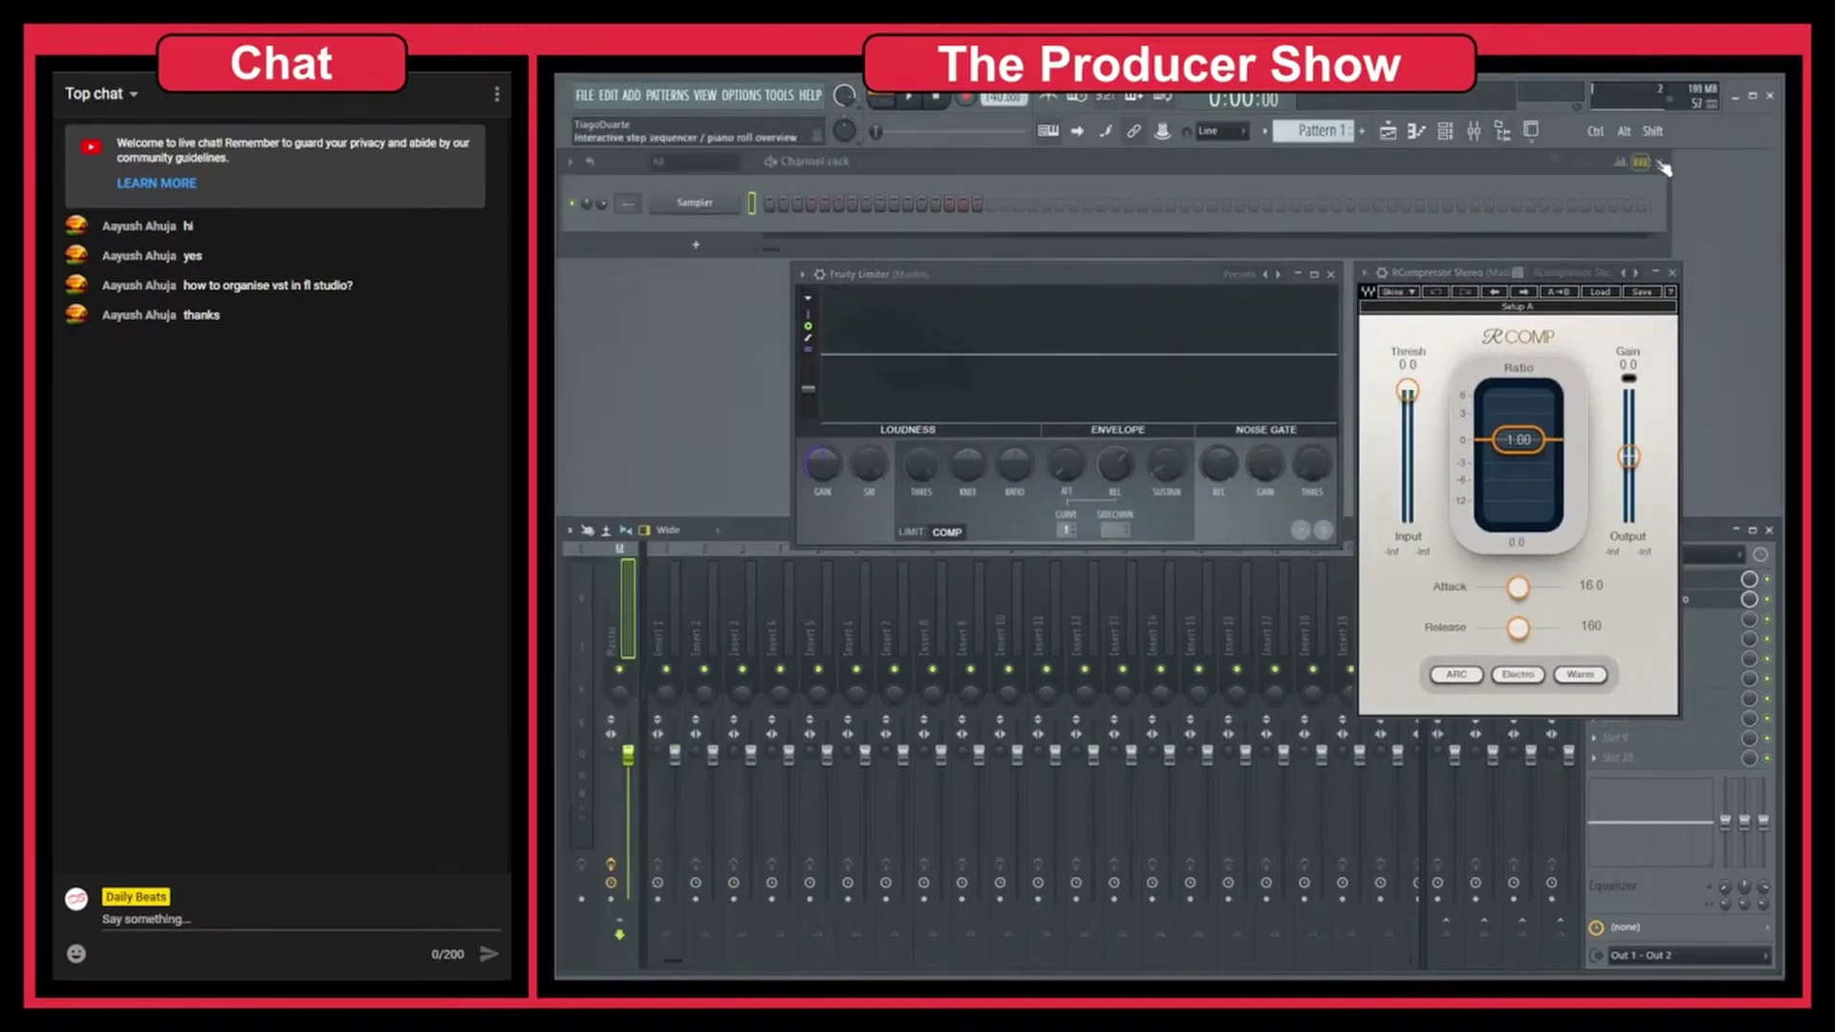
pyautogui.click(1664, 165)
pyautogui.click(1769, 530)
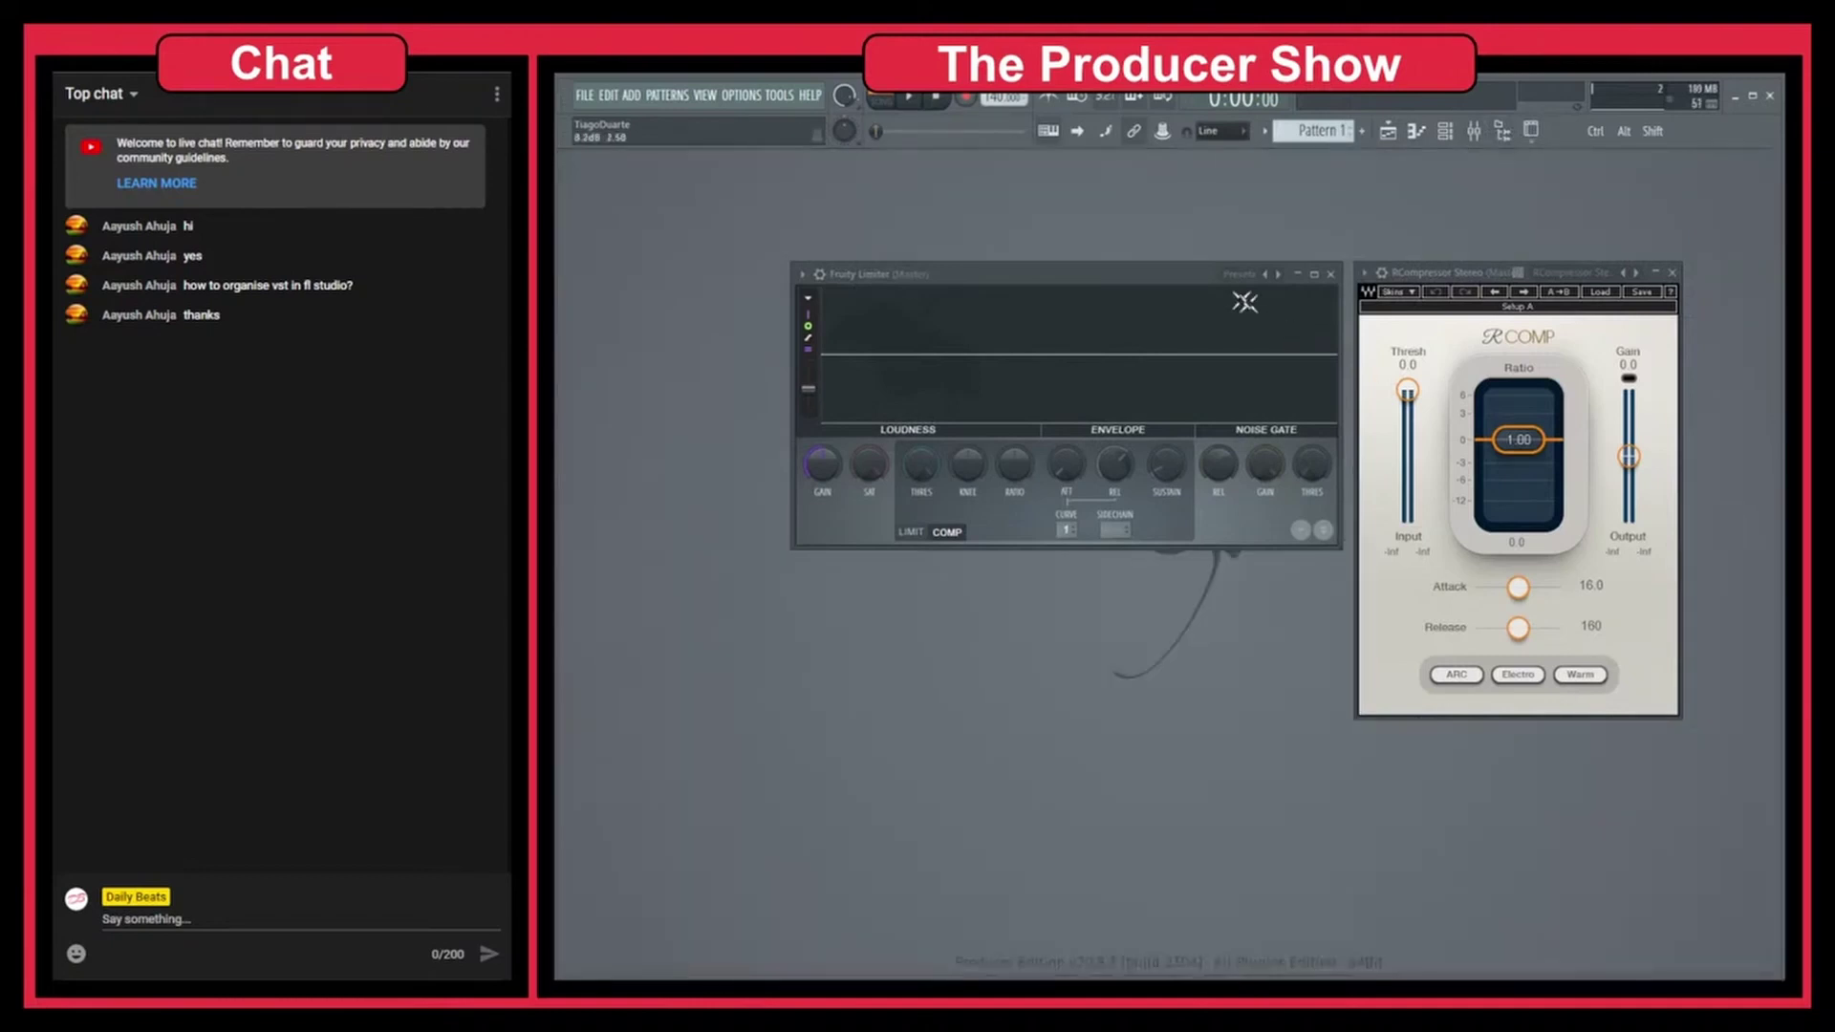
pyautogui.moveTo(1244, 302); pyautogui.dragTo(995, 400)
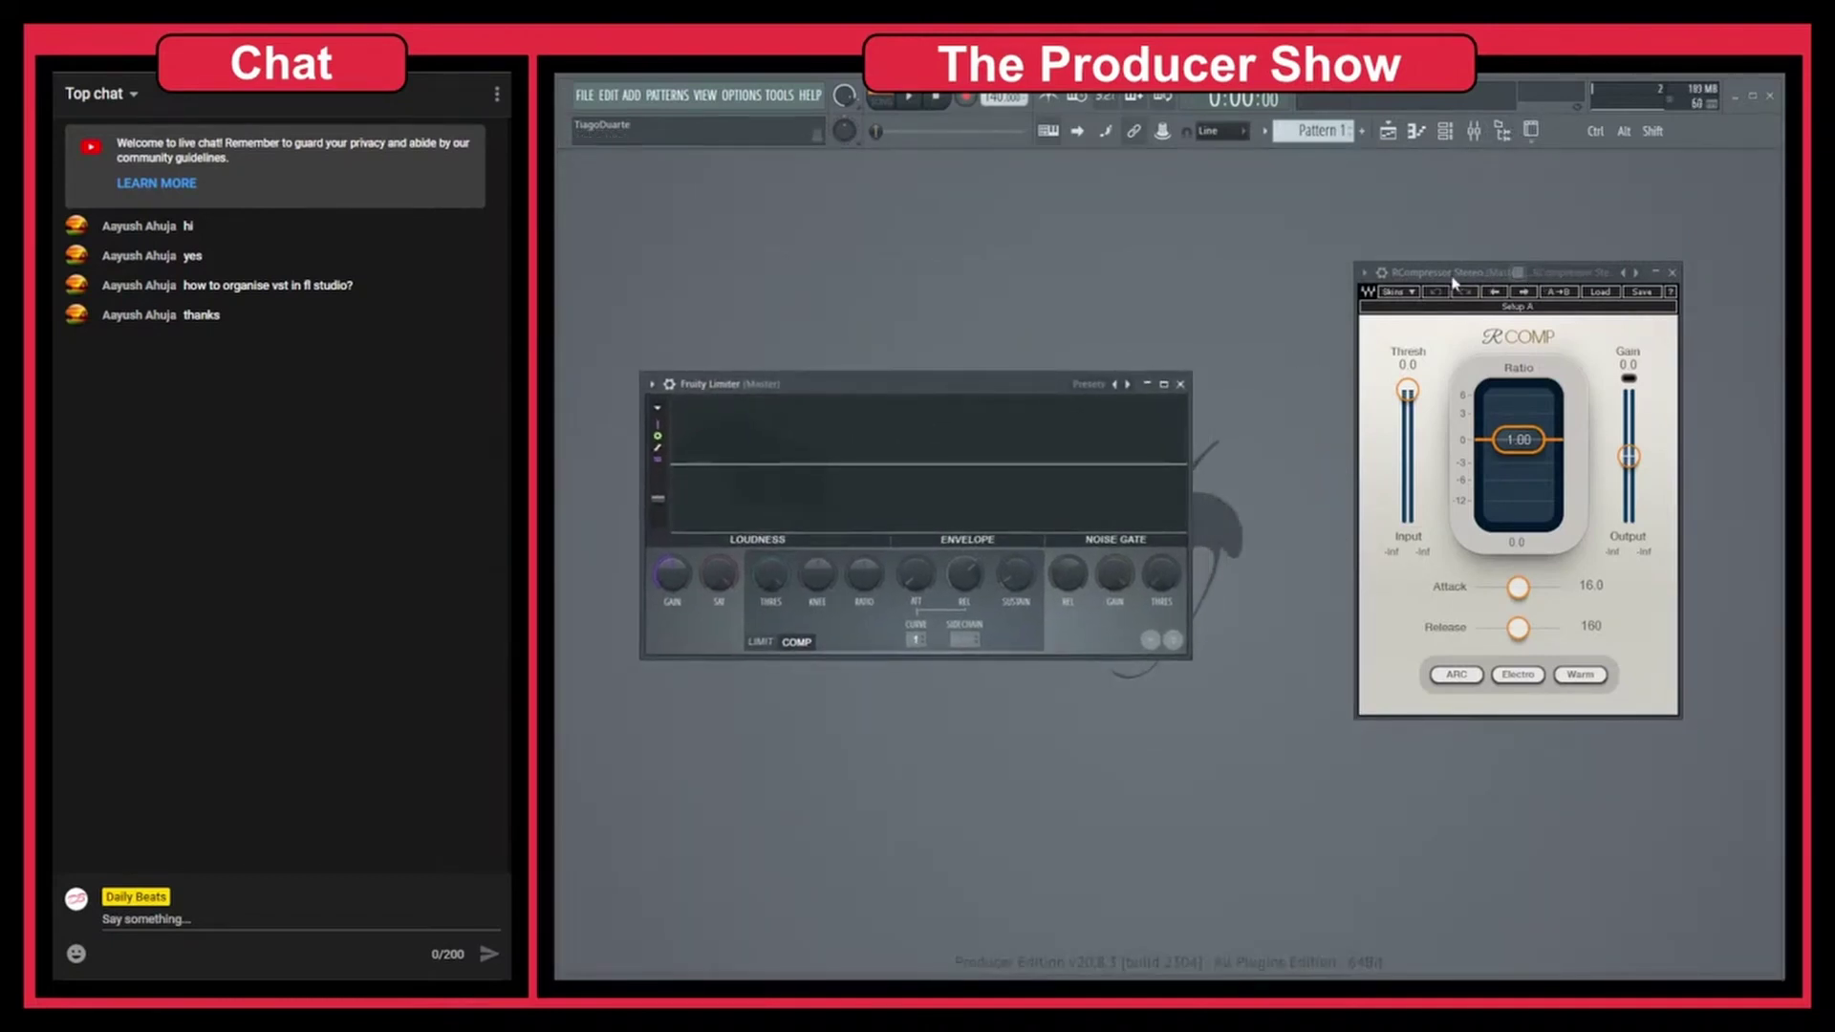
pyautogui.moveTo(1453, 283); pyautogui.dragTo(1413, 290)
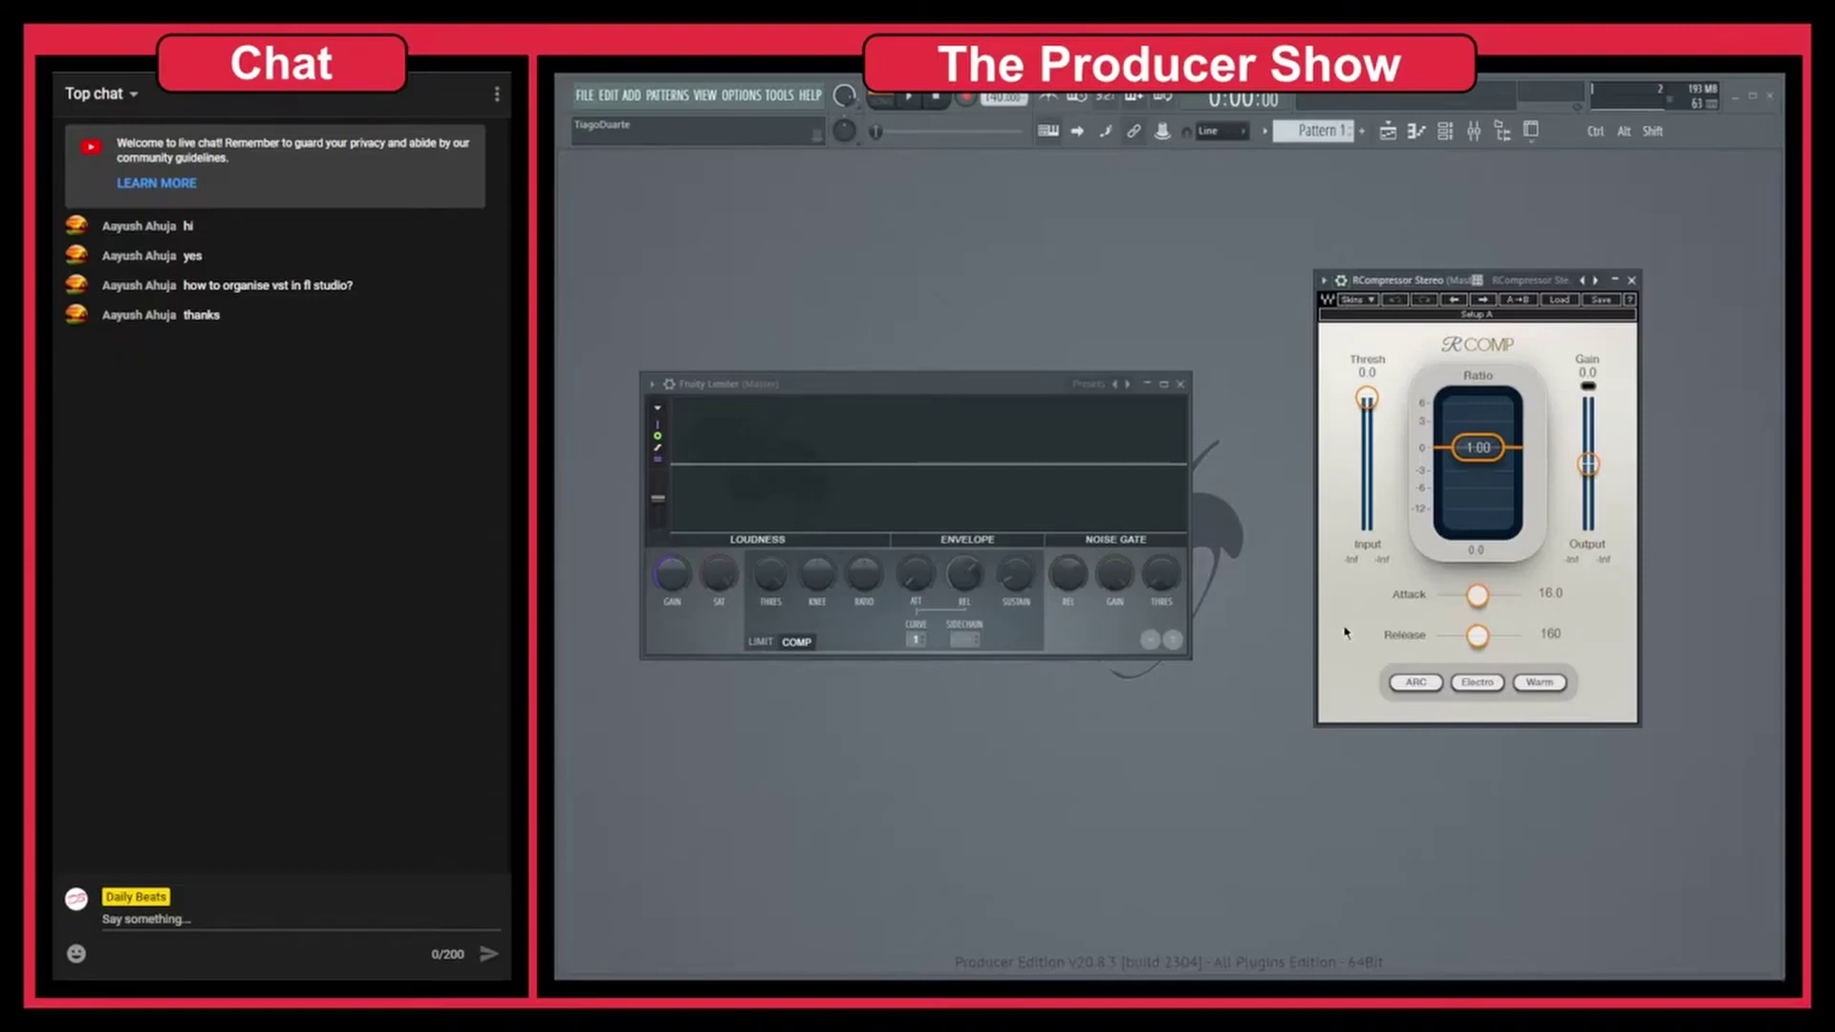
pyautogui.click(953, 394)
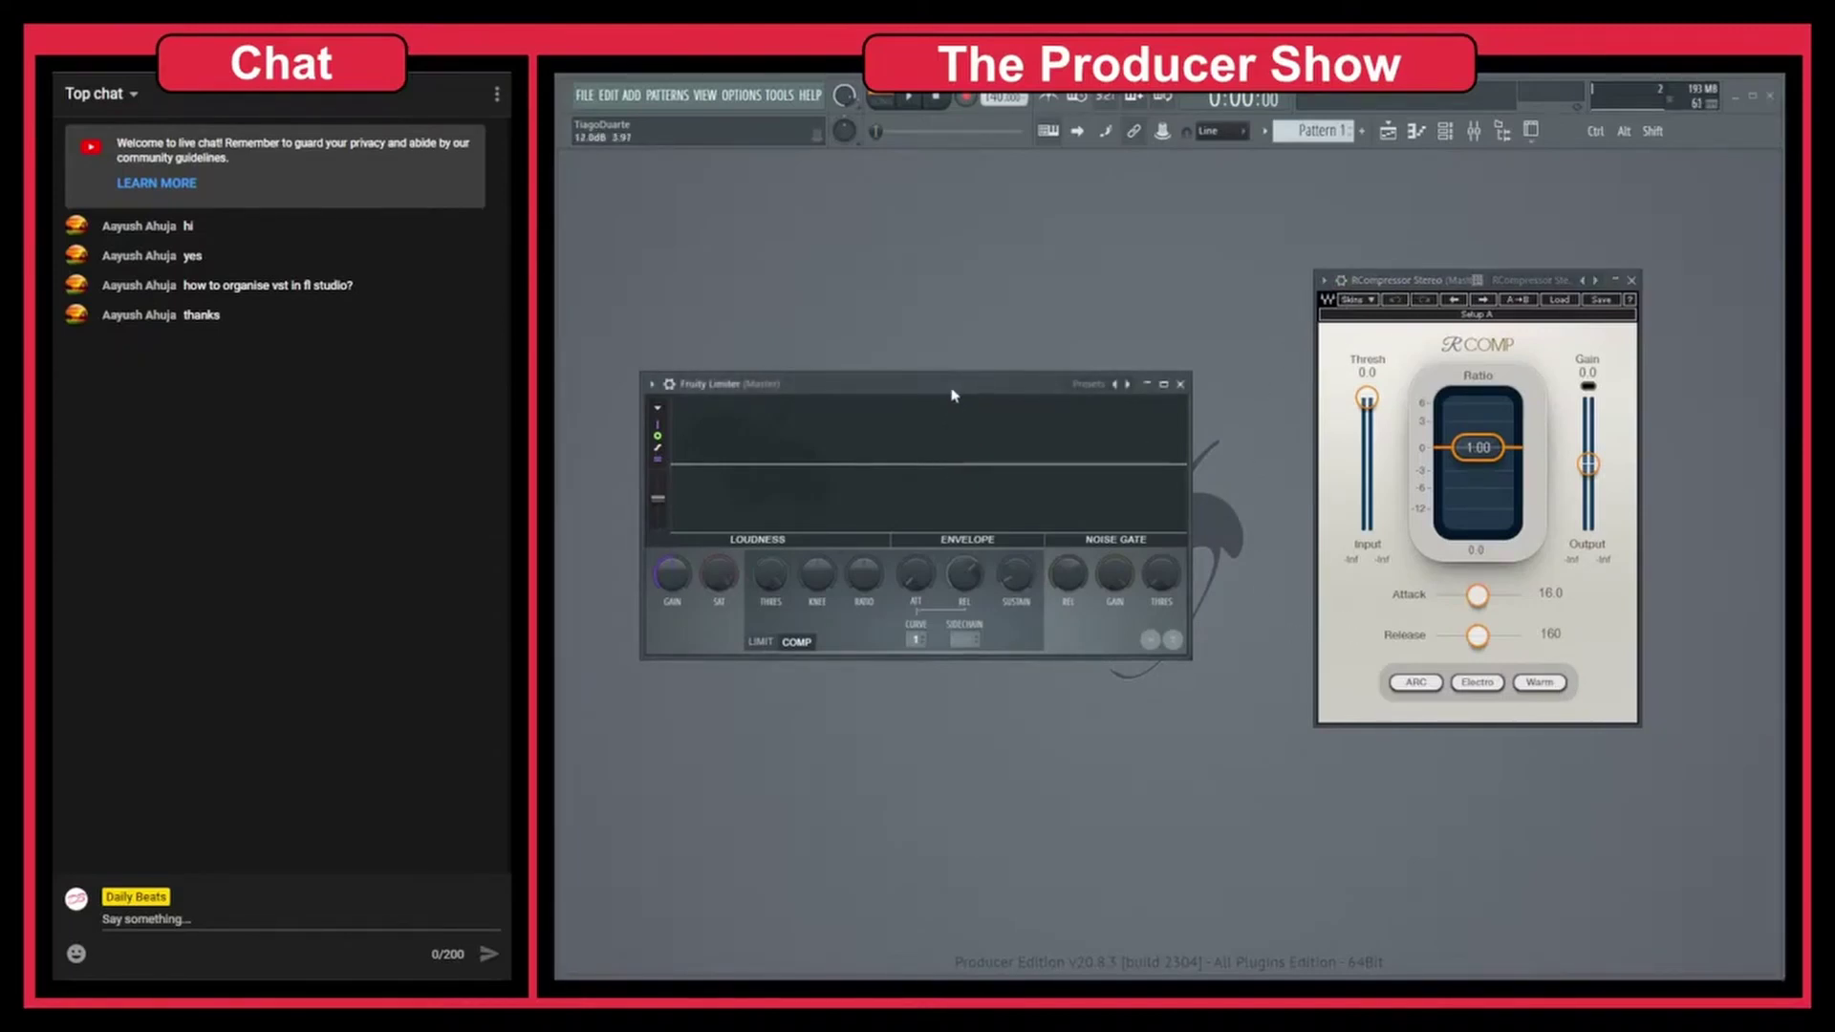
pyautogui.click(1502, 131)
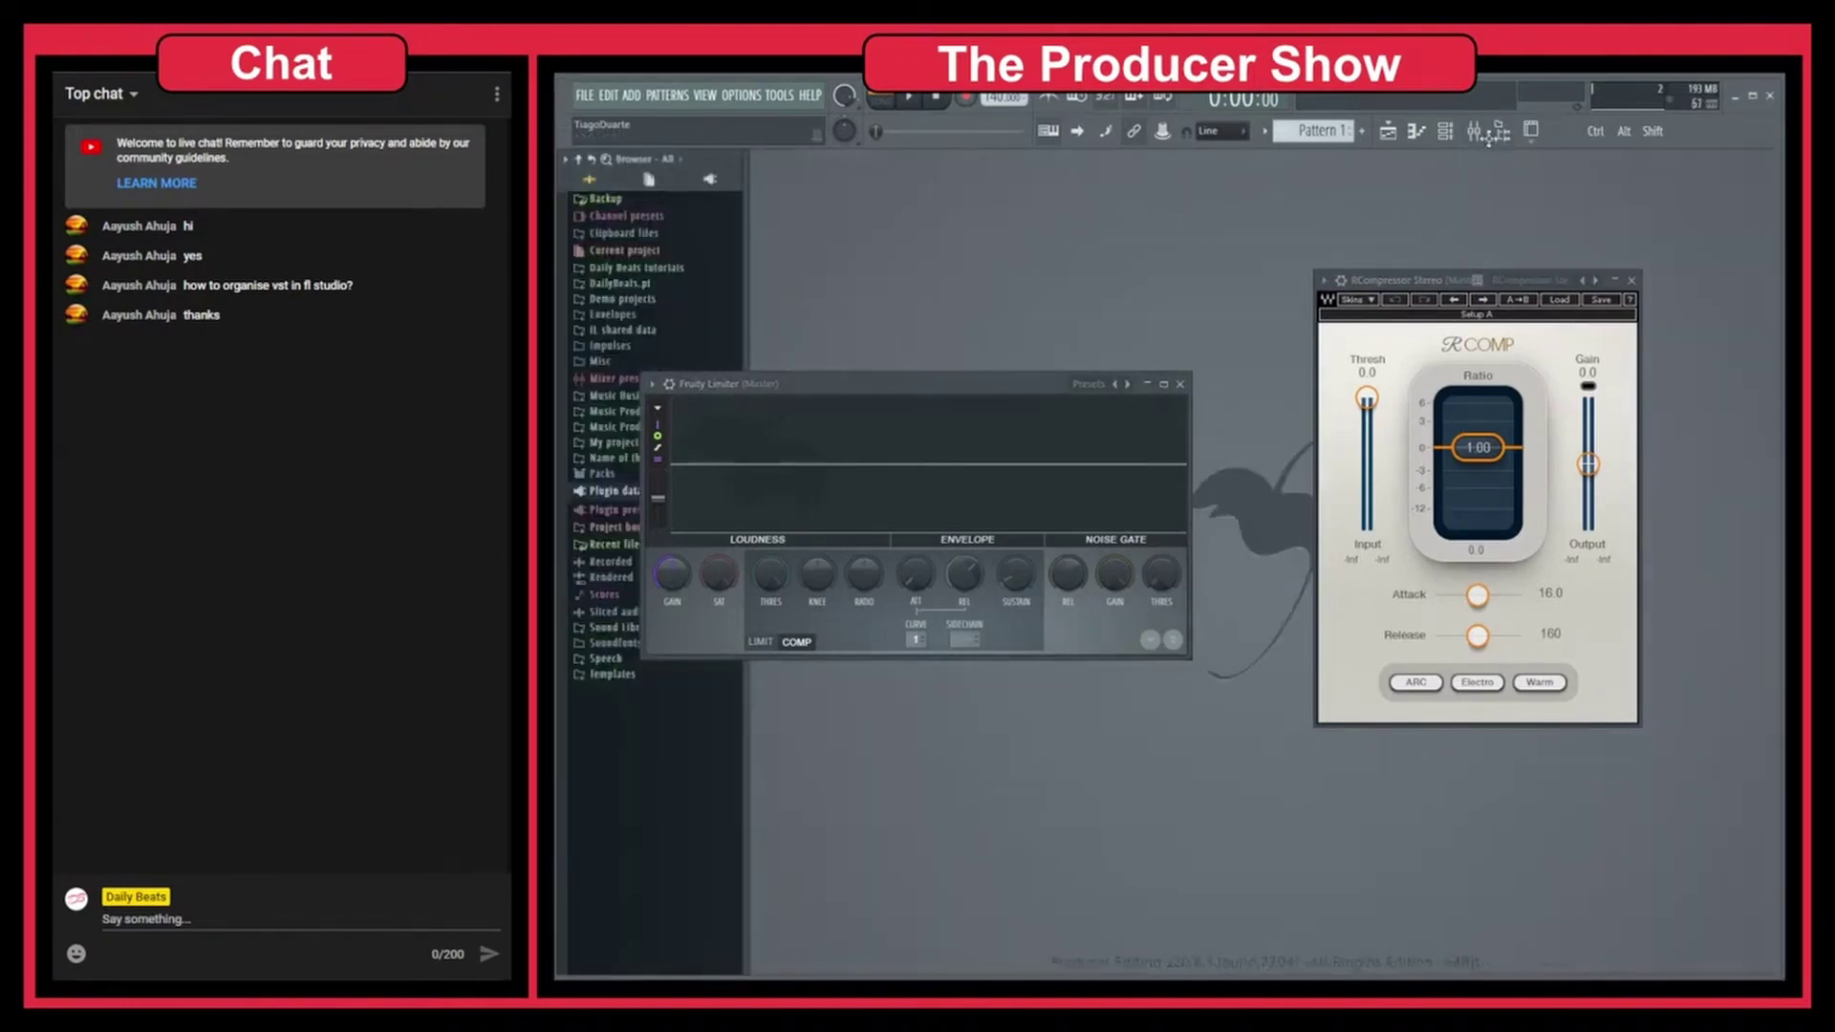
pyautogui.click(1502, 131)
# Step: Reopen the mixer with F9 and add Waves H-Comp Stereo to a free Master slot
pyautogui.press('F9')
pyautogui.click(1738, 622)
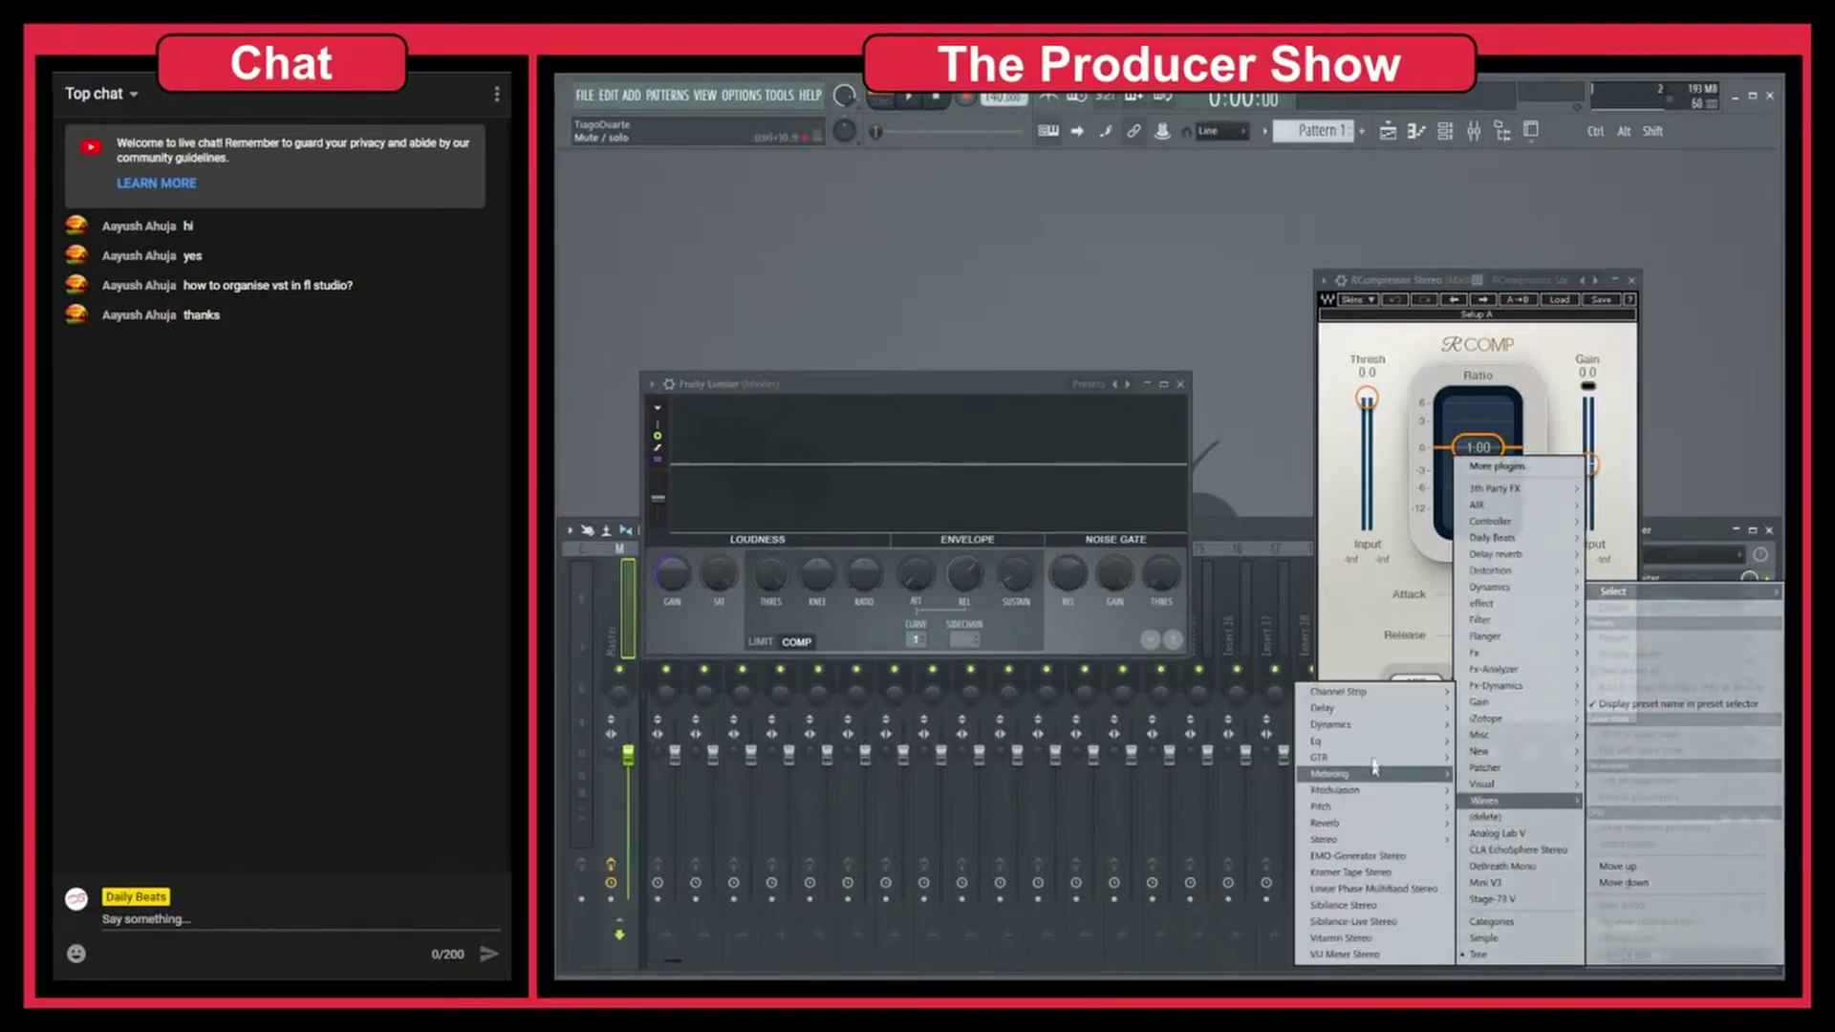
pyautogui.moveTo(1338, 724)
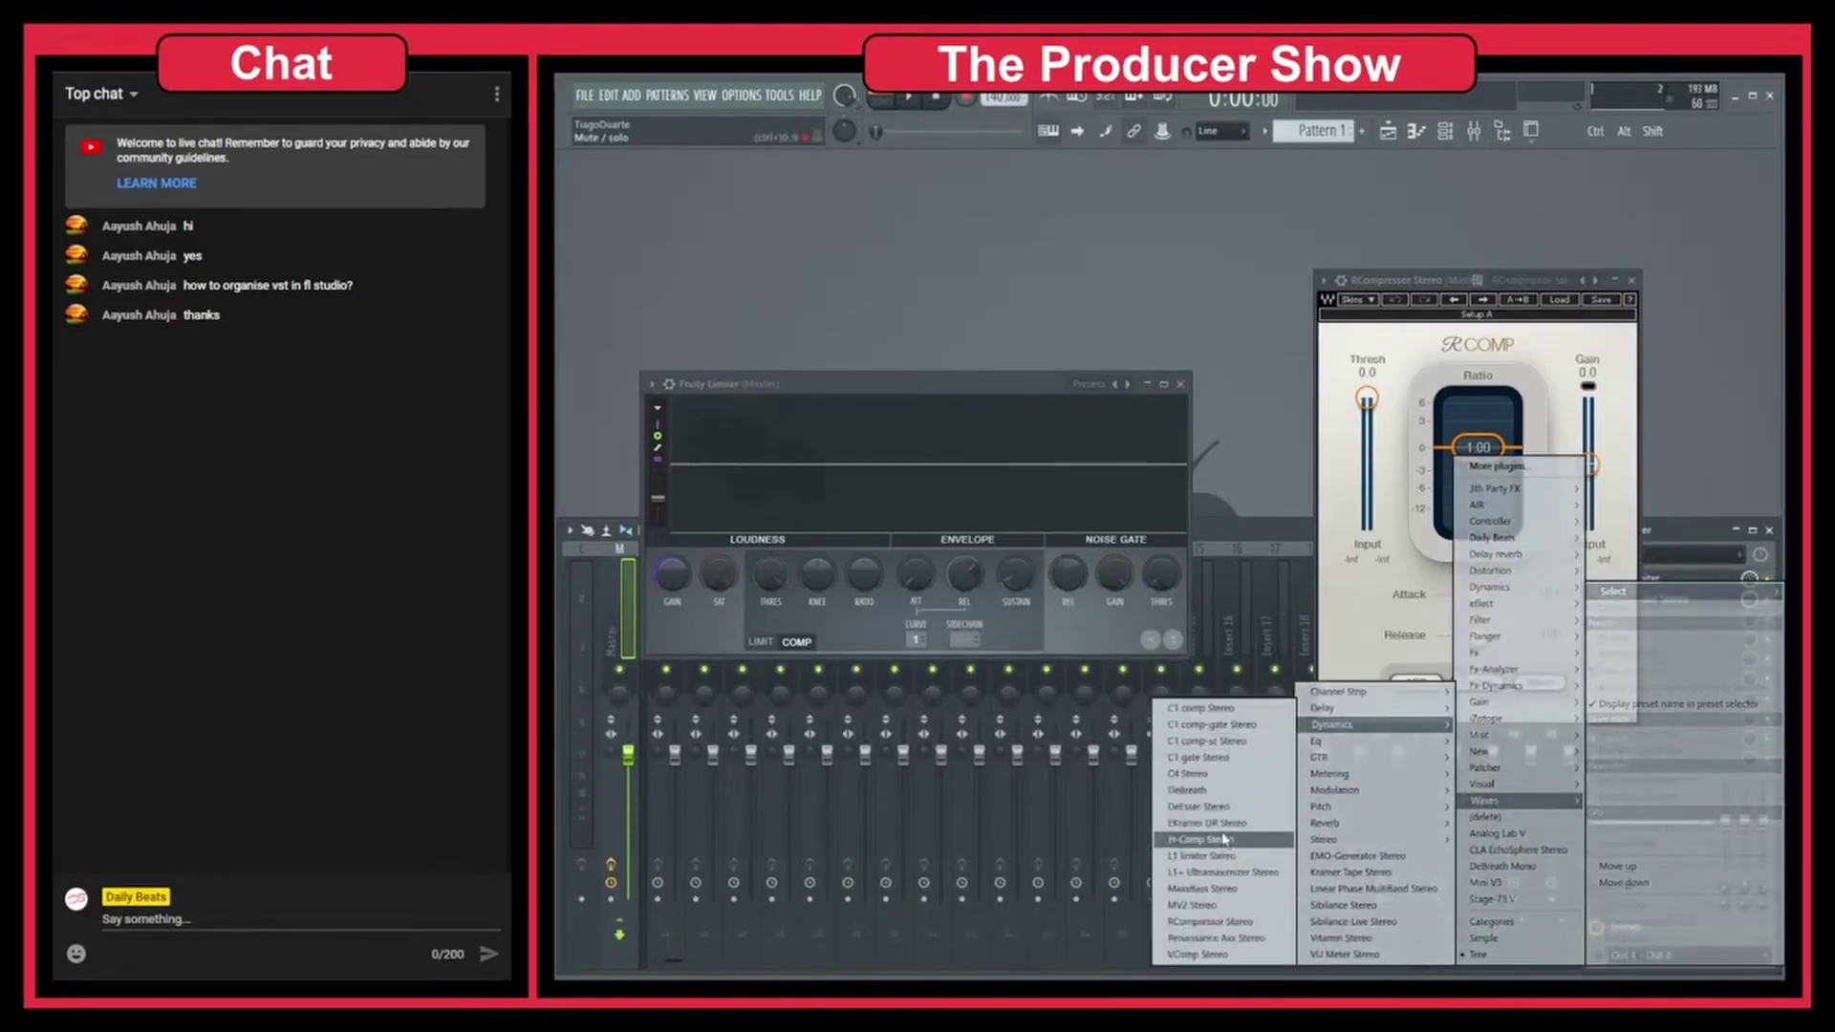
pyautogui.click(1206, 840)
# Step: Close the mixer, tile the H-Comp, Fruity Limiter and R-Comp windows, and nudge the Limiter ratio to 1.3:1
pyautogui.click(1770, 530)
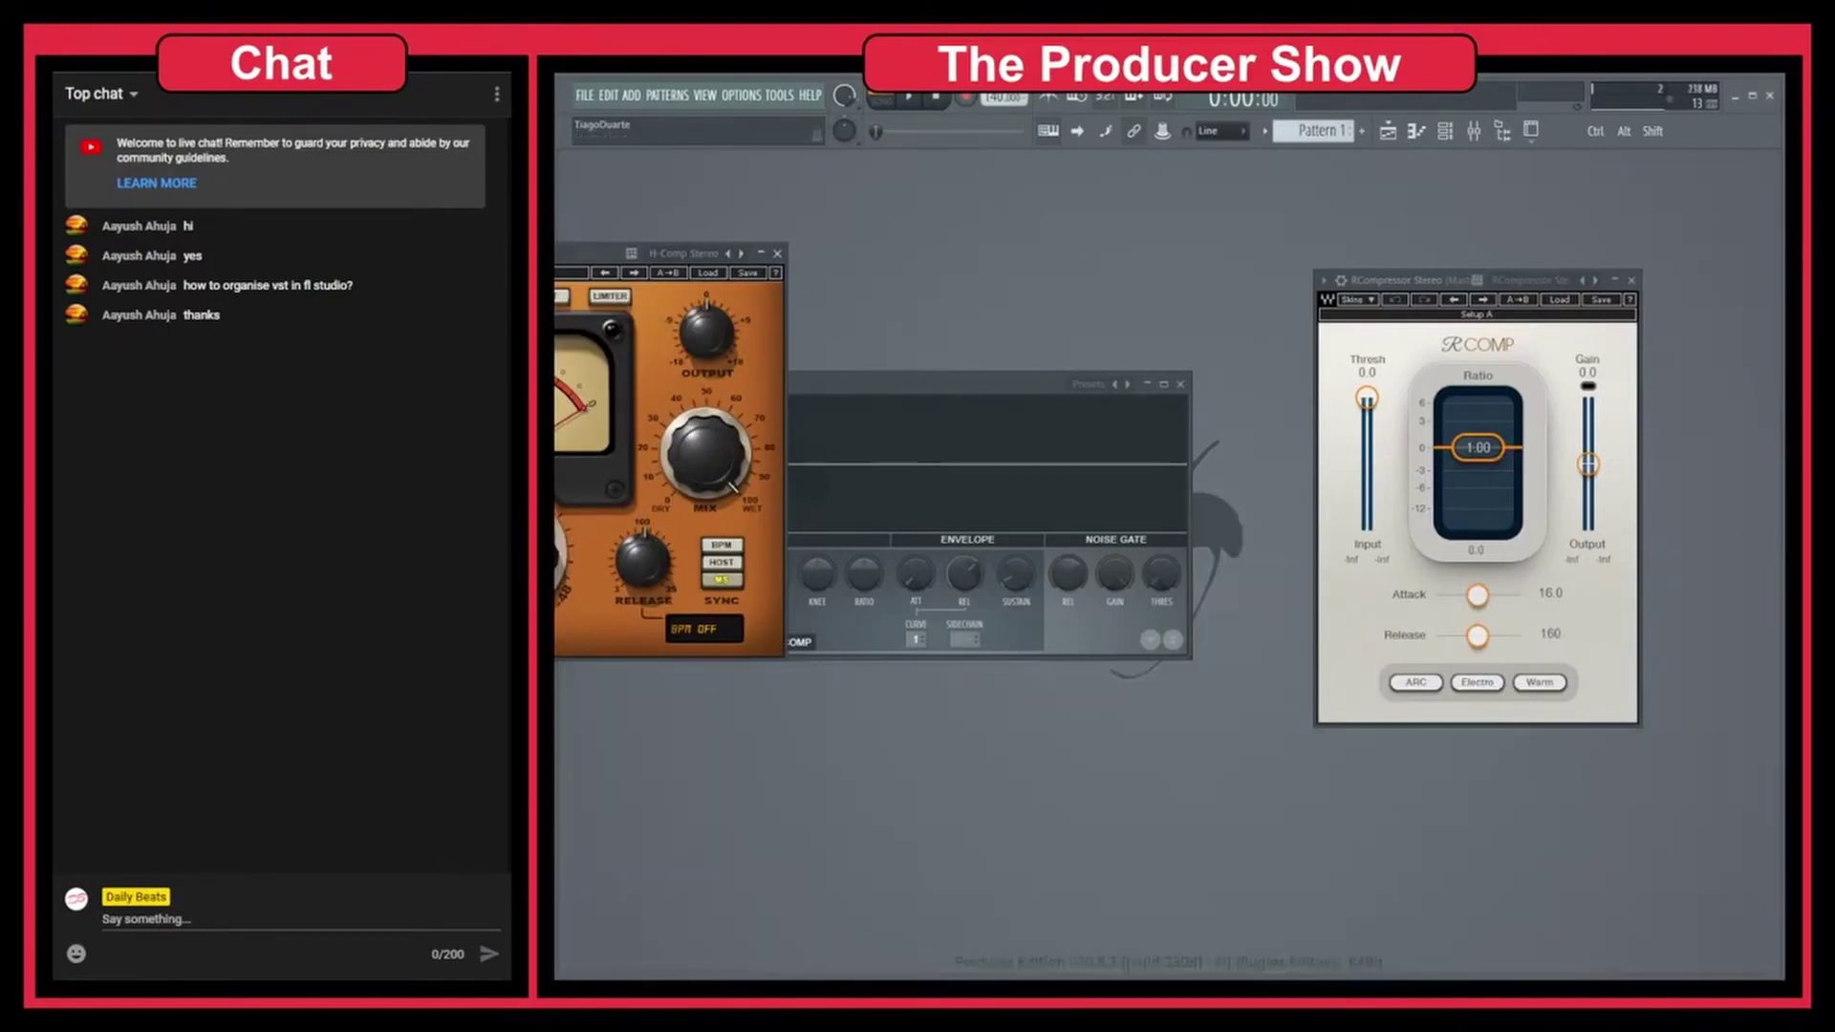
pyautogui.moveTo(471, 264); pyautogui.dragTo(937, 498)
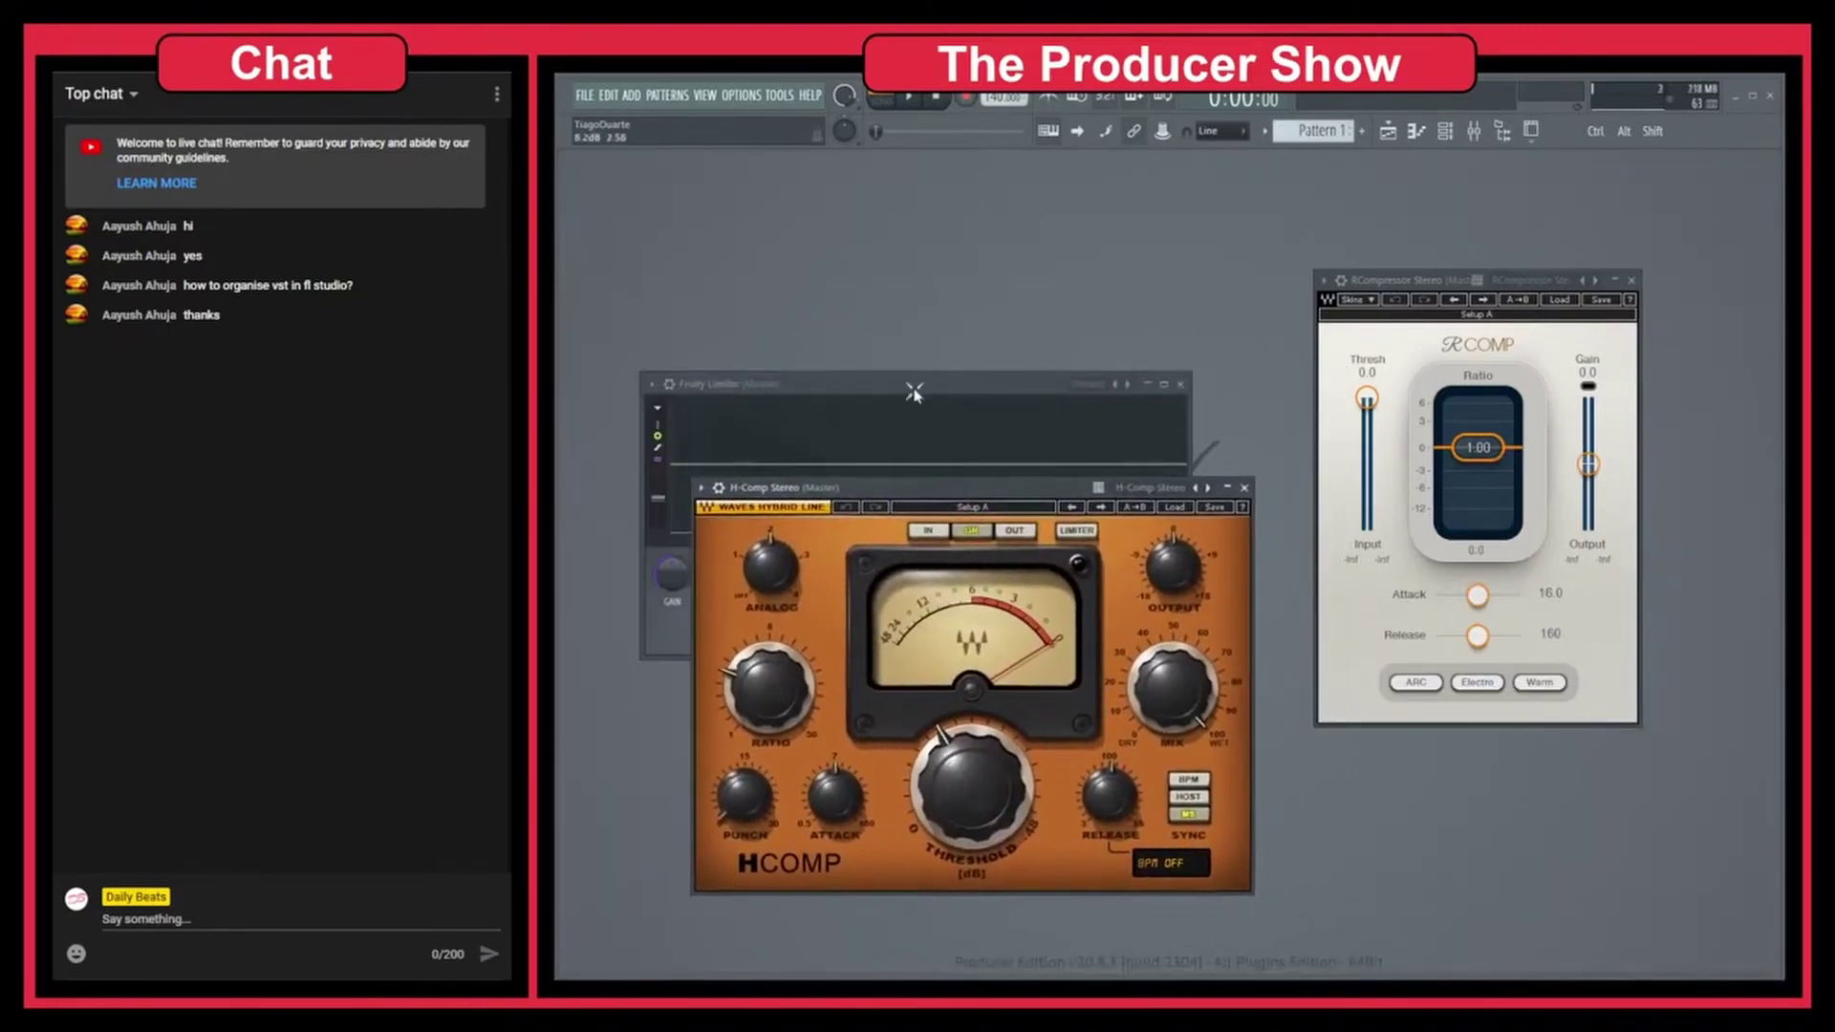
pyautogui.moveTo(916, 387); pyautogui.dragTo(960, 194)
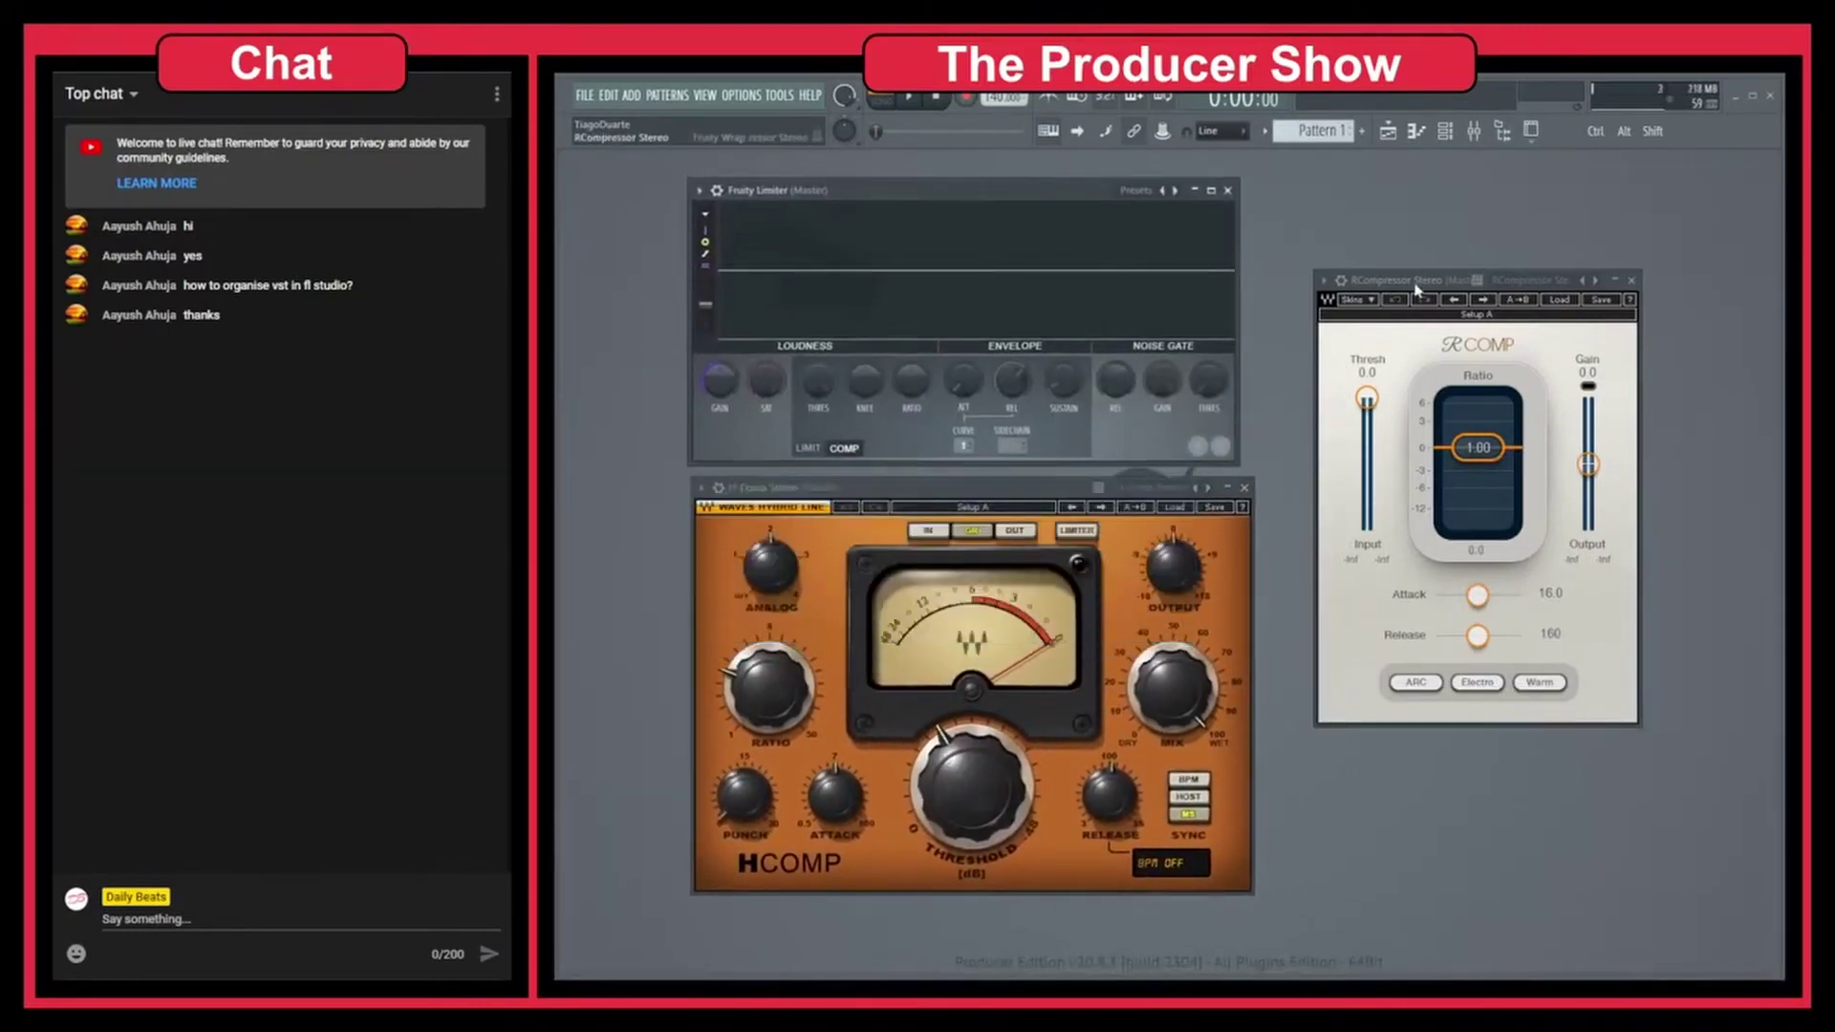
pyautogui.moveTo(1422, 283); pyautogui.dragTo(1377, 325)
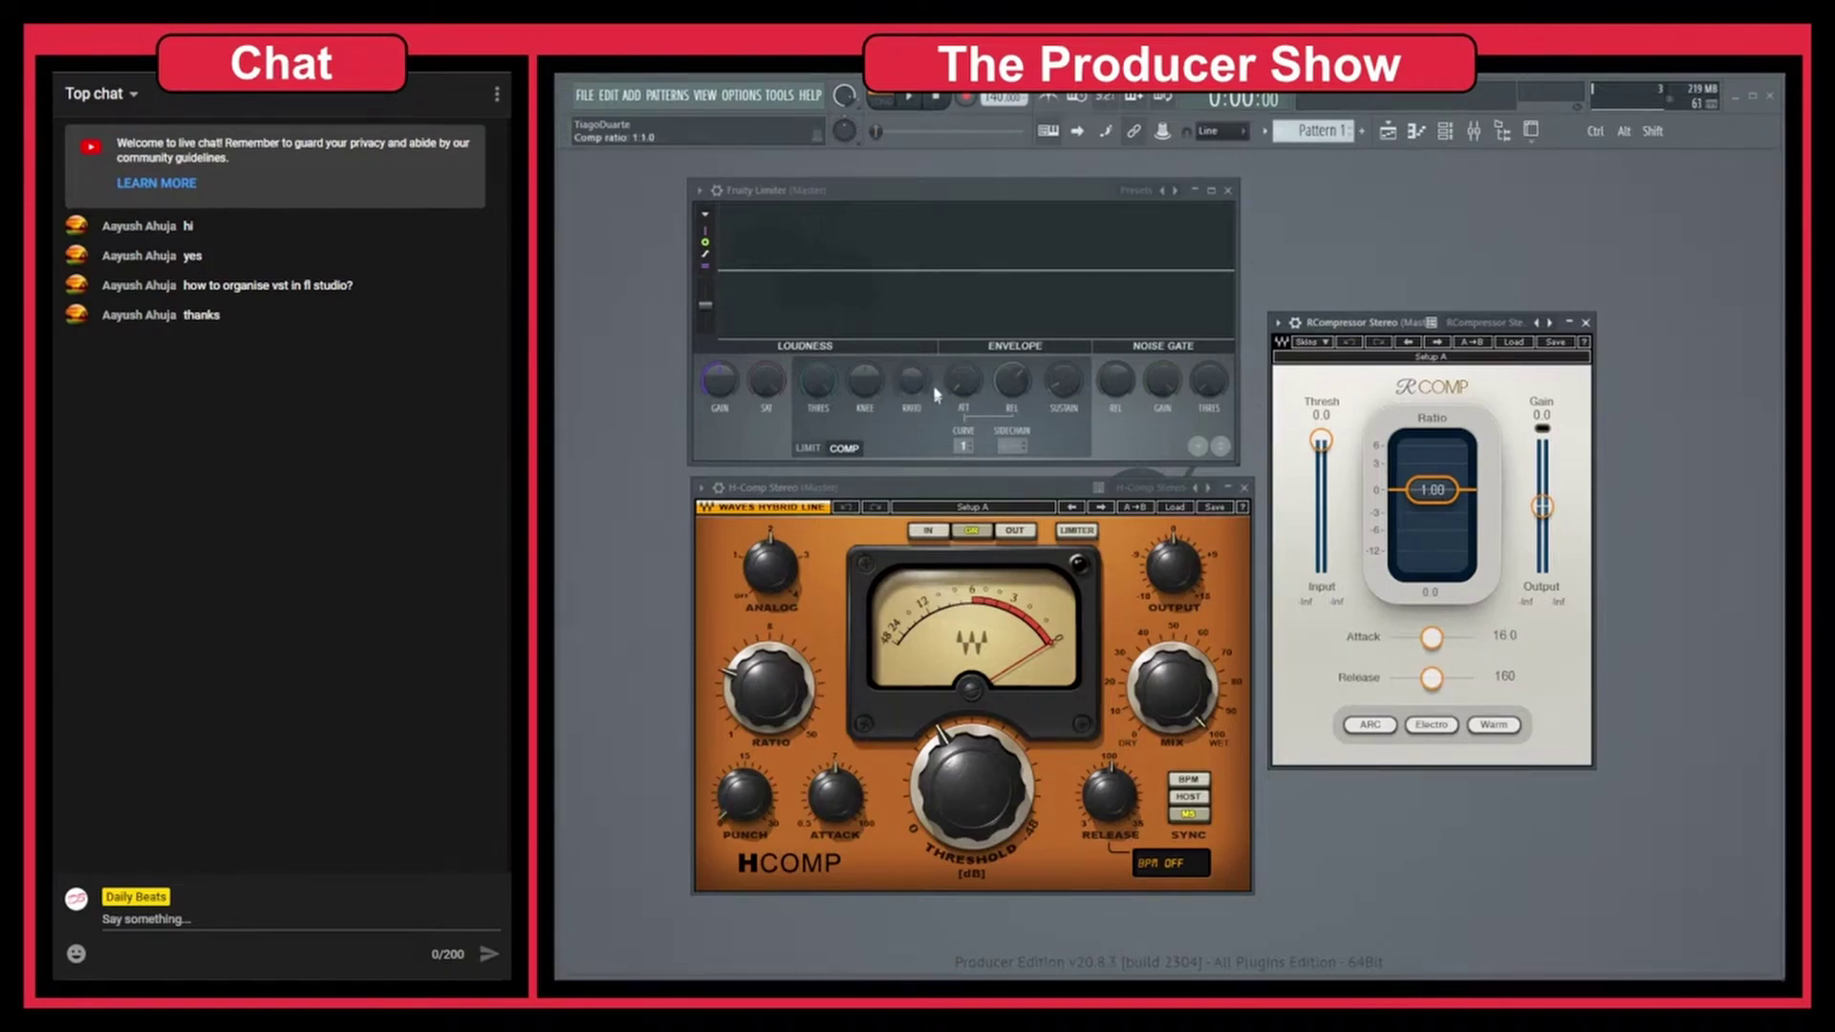
pyautogui.moveTo(921, 403); pyautogui.dragTo(911, 402)
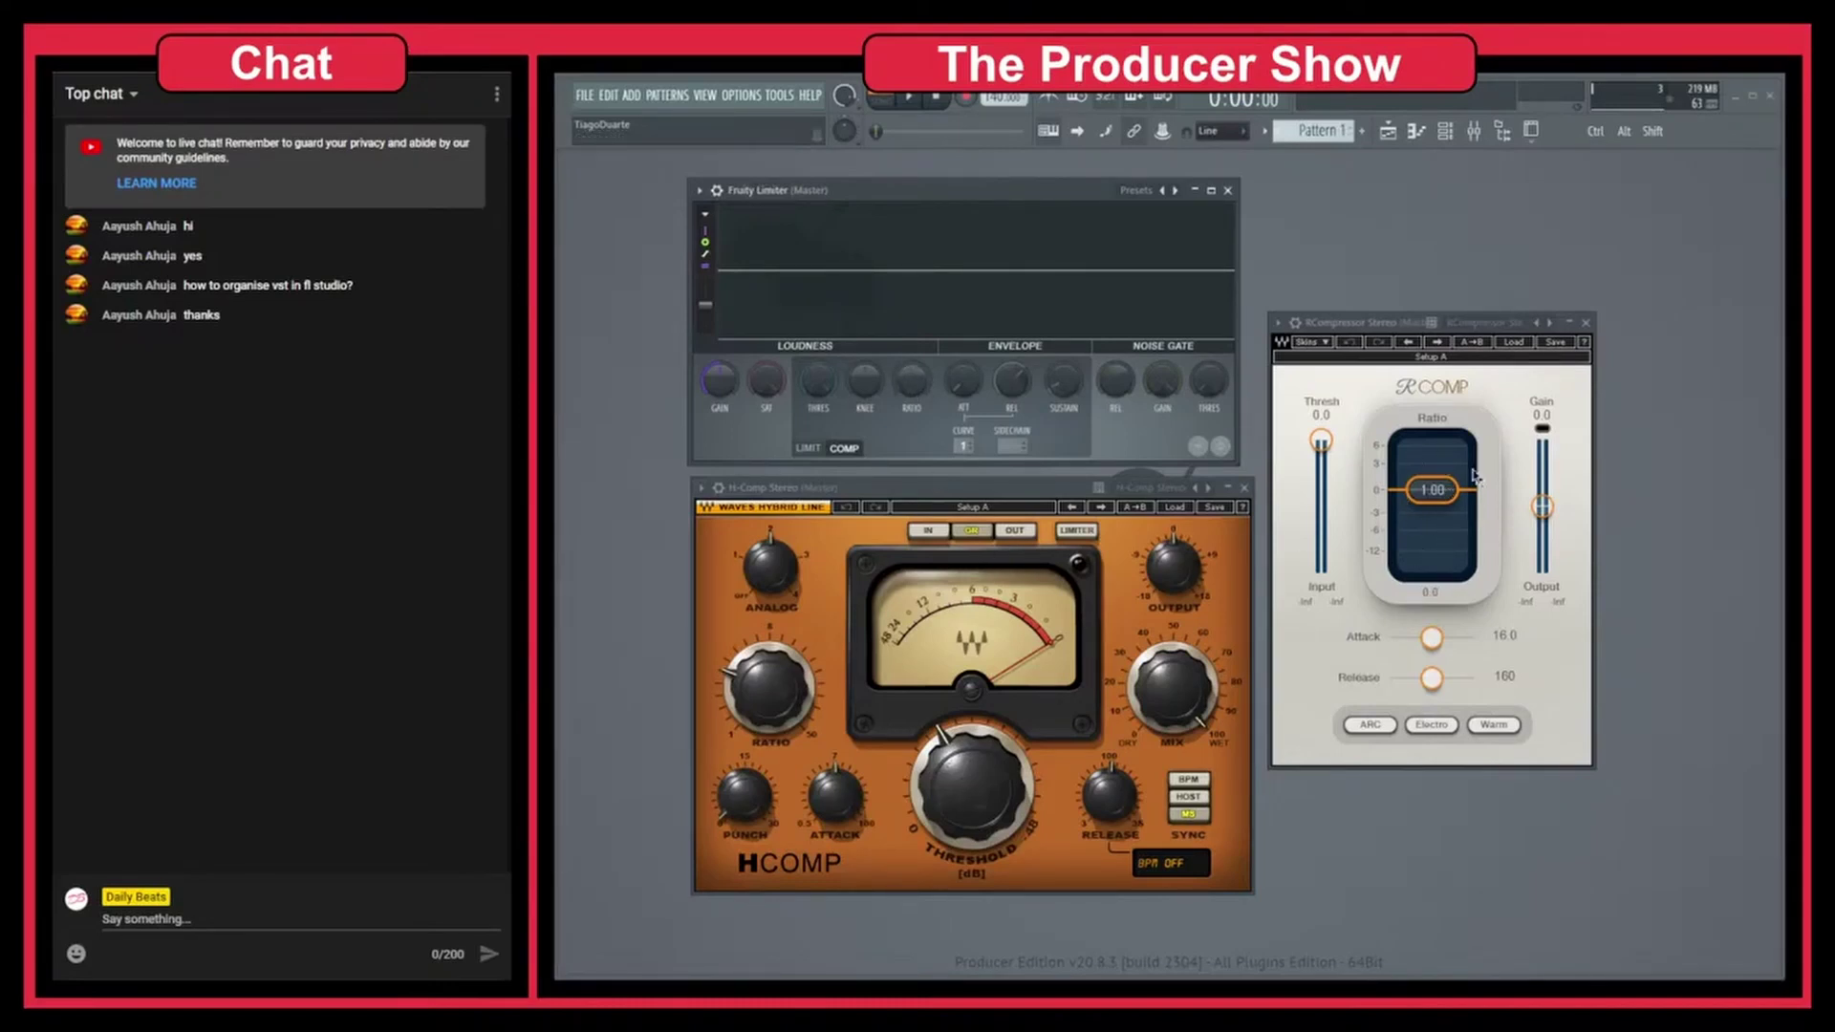
# Step: Try several R-Comp ratios and turn the H-Comp ratio down to 1.00
pyautogui.moveTo(1449, 499); pyautogui.dragTo(1432, 567)
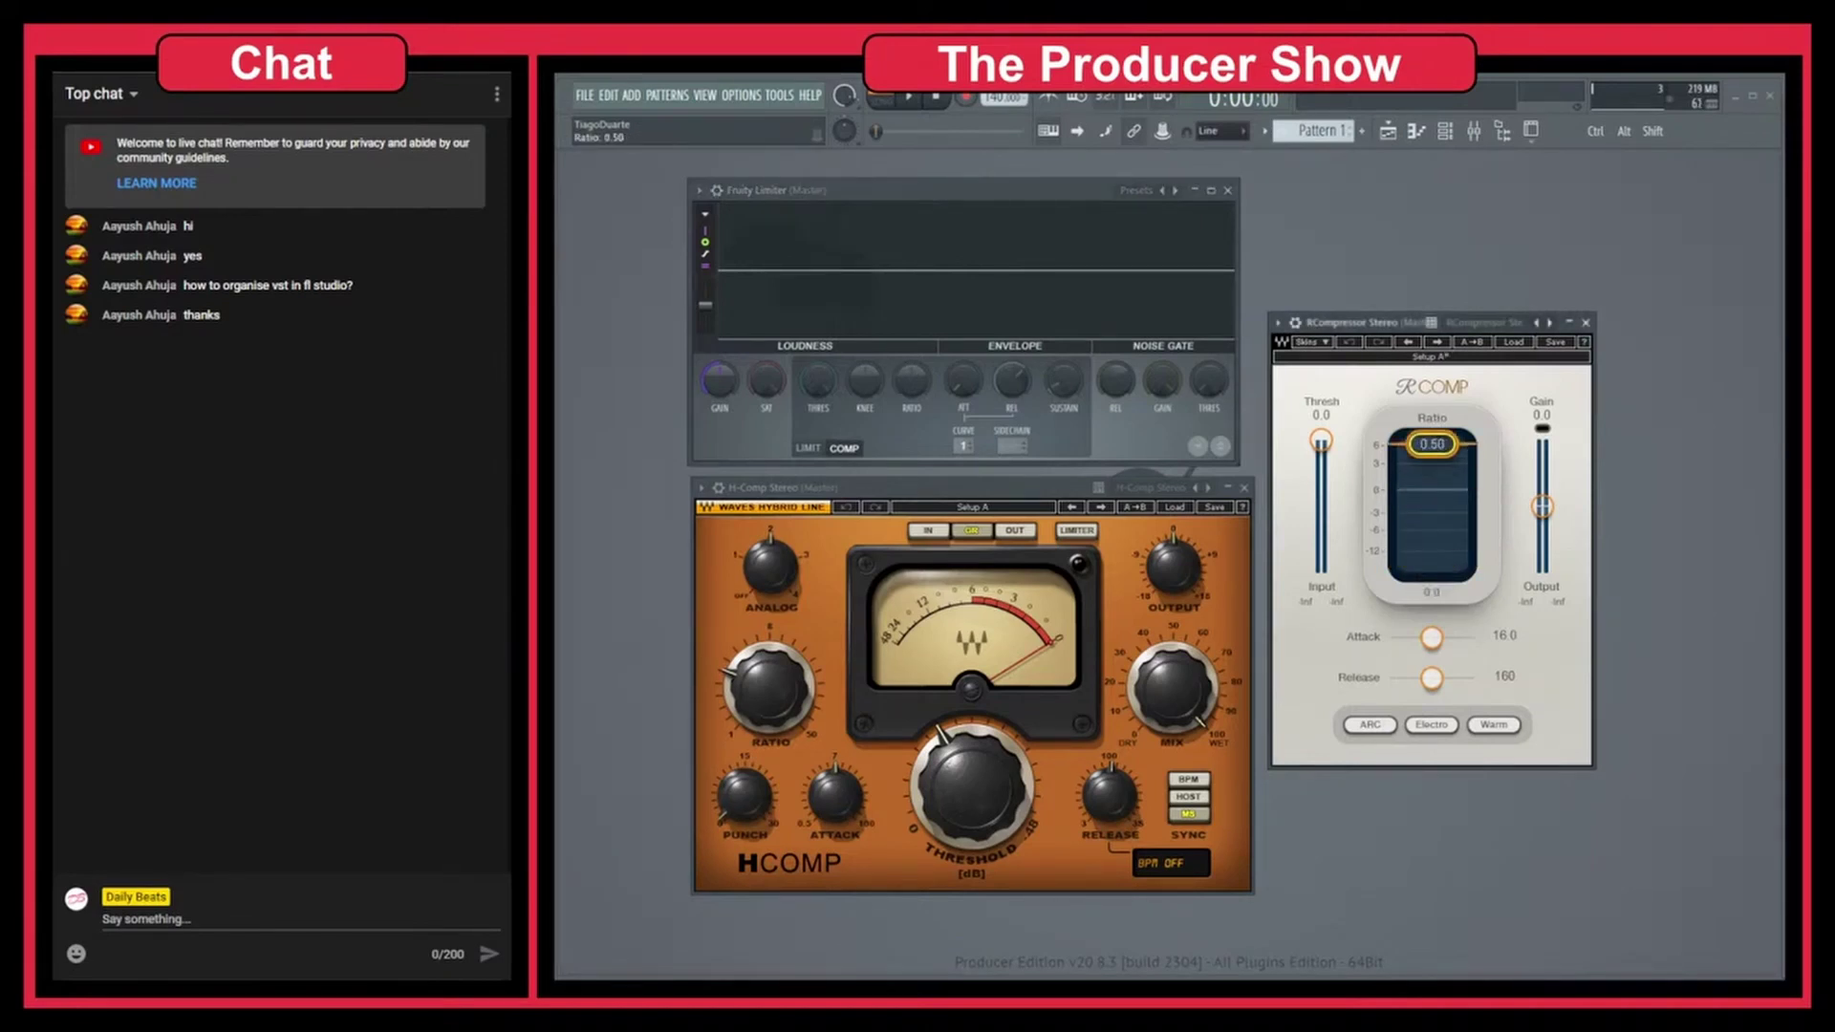
pyautogui.moveTo(1432, 444); pyautogui.dragTo(1432, 489)
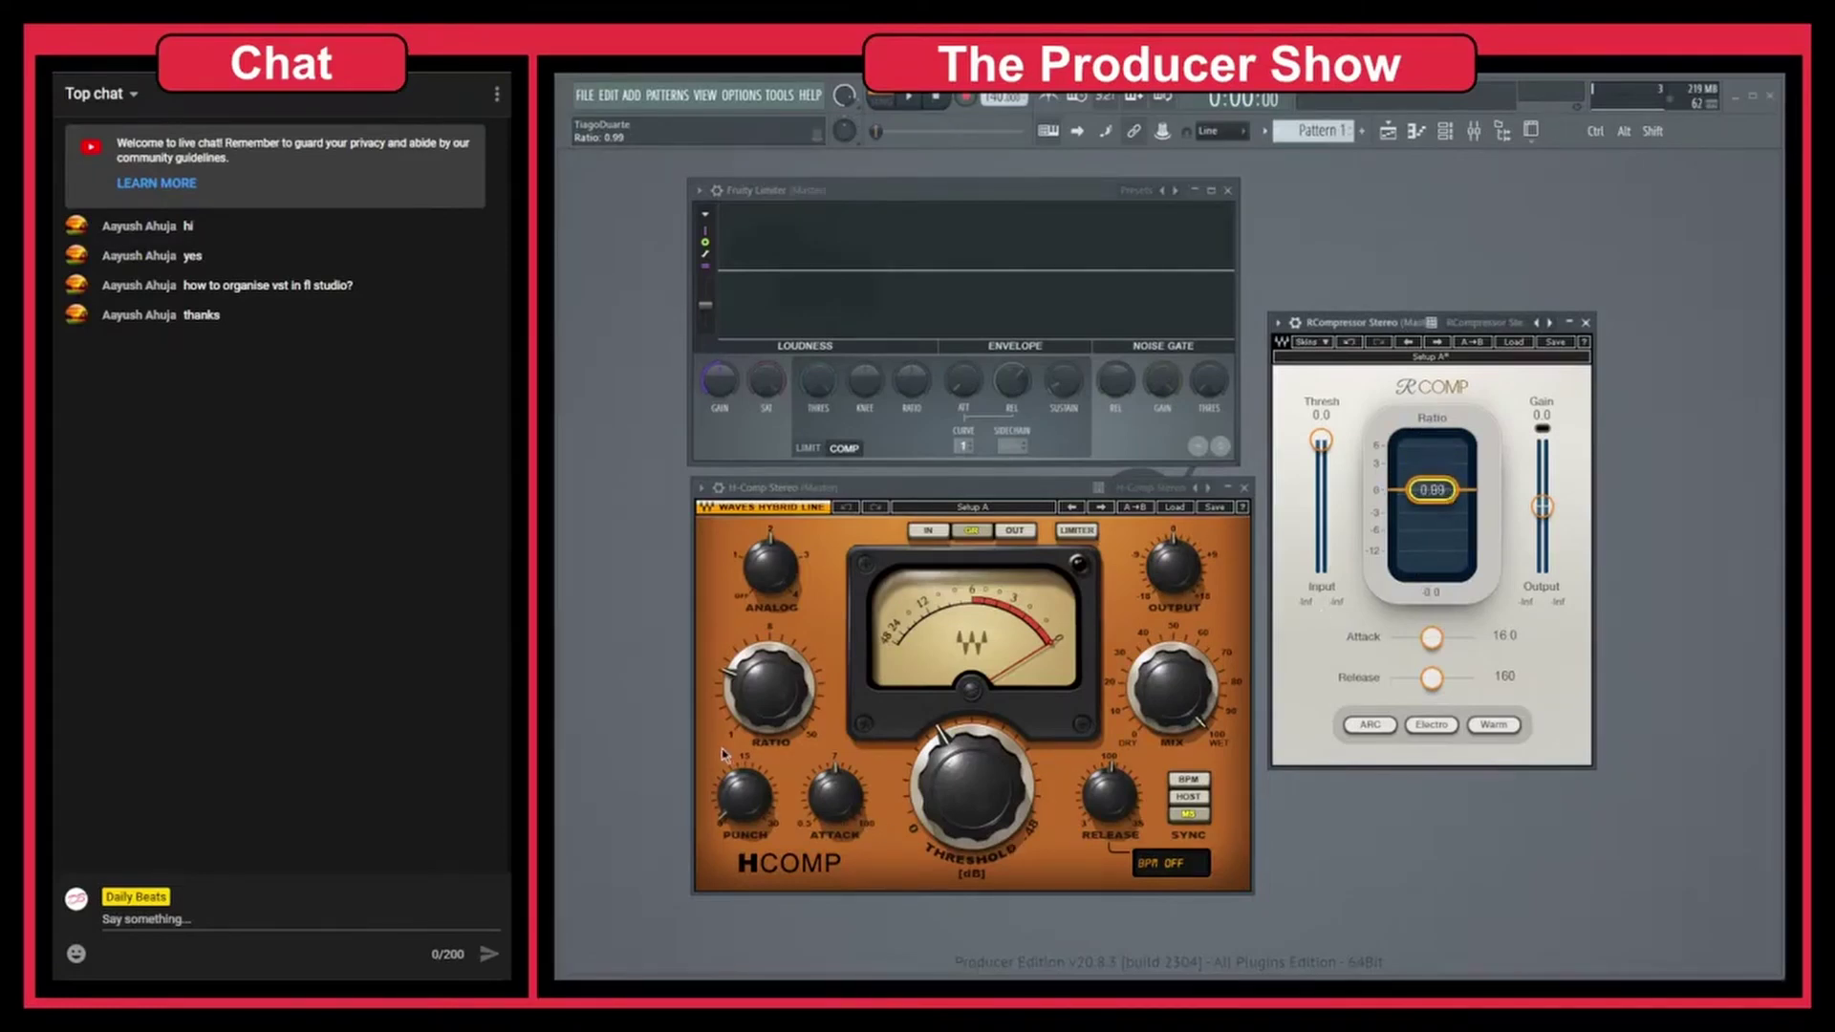
pyautogui.moveTo(770, 687); pyautogui.dragTo(789, 734)
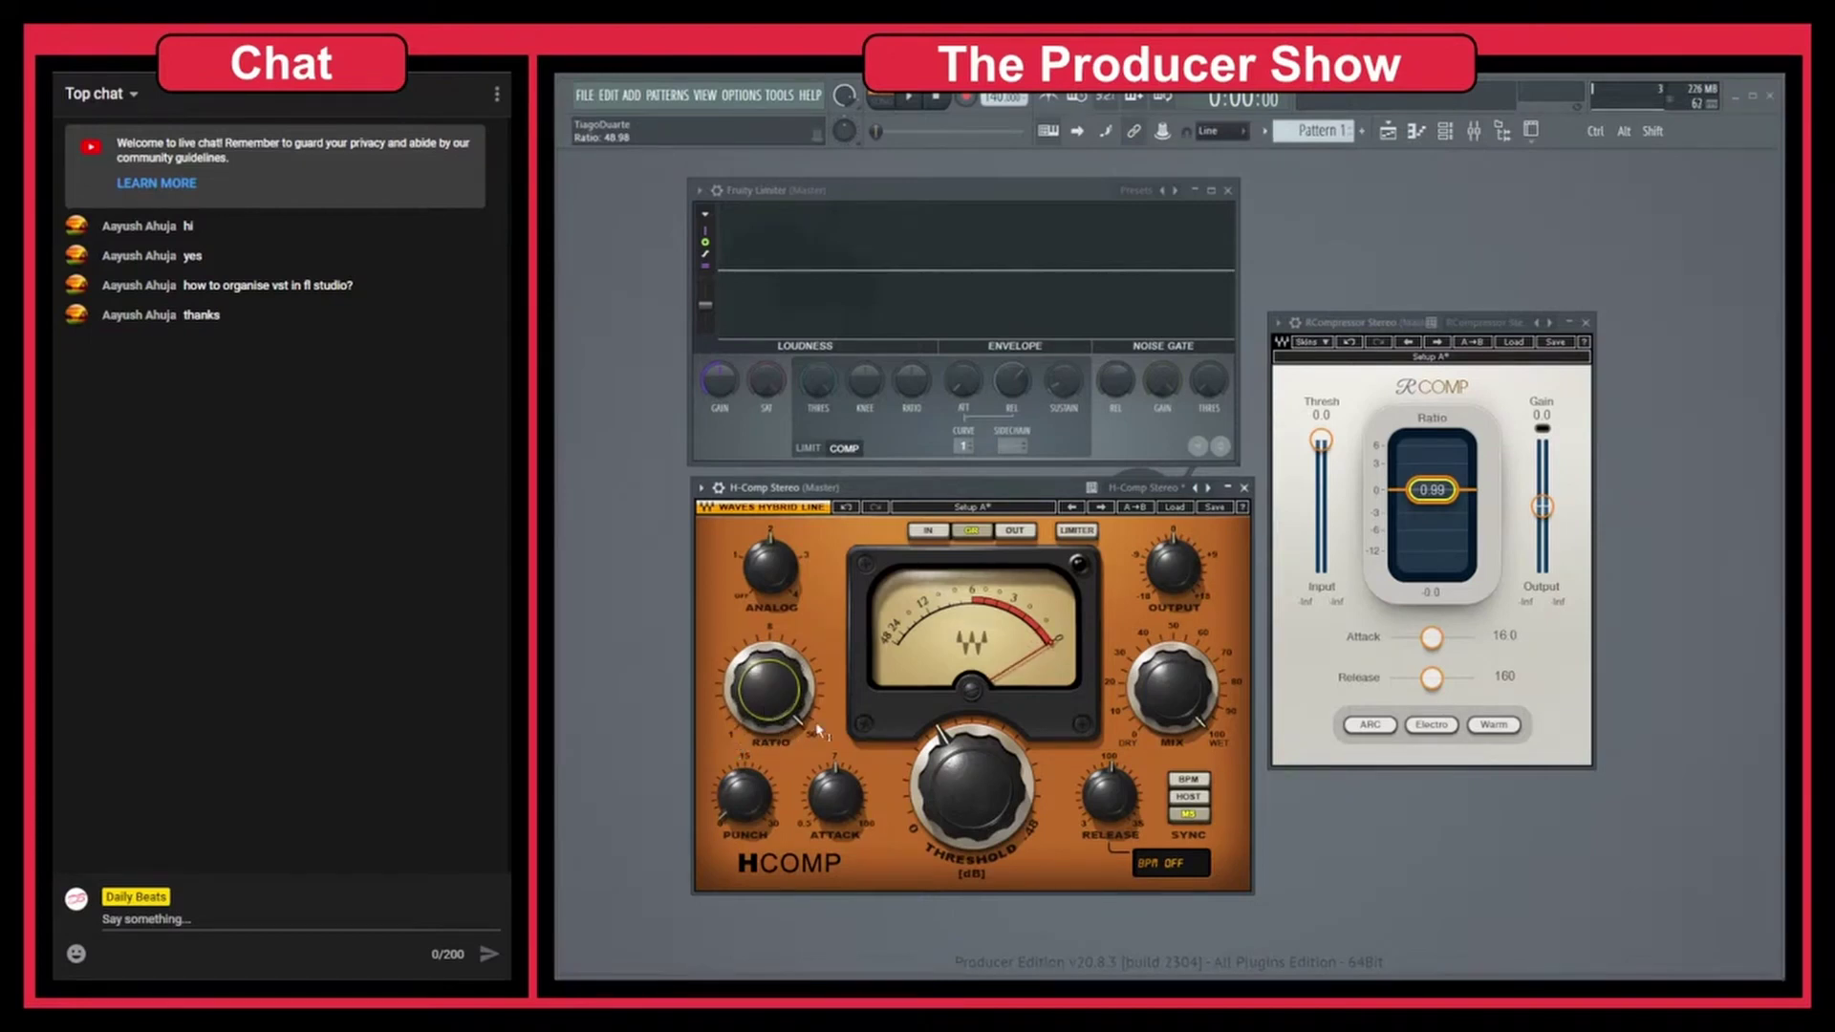
pyautogui.moveTo(1438, 499); pyautogui.dragTo(1439, 540)
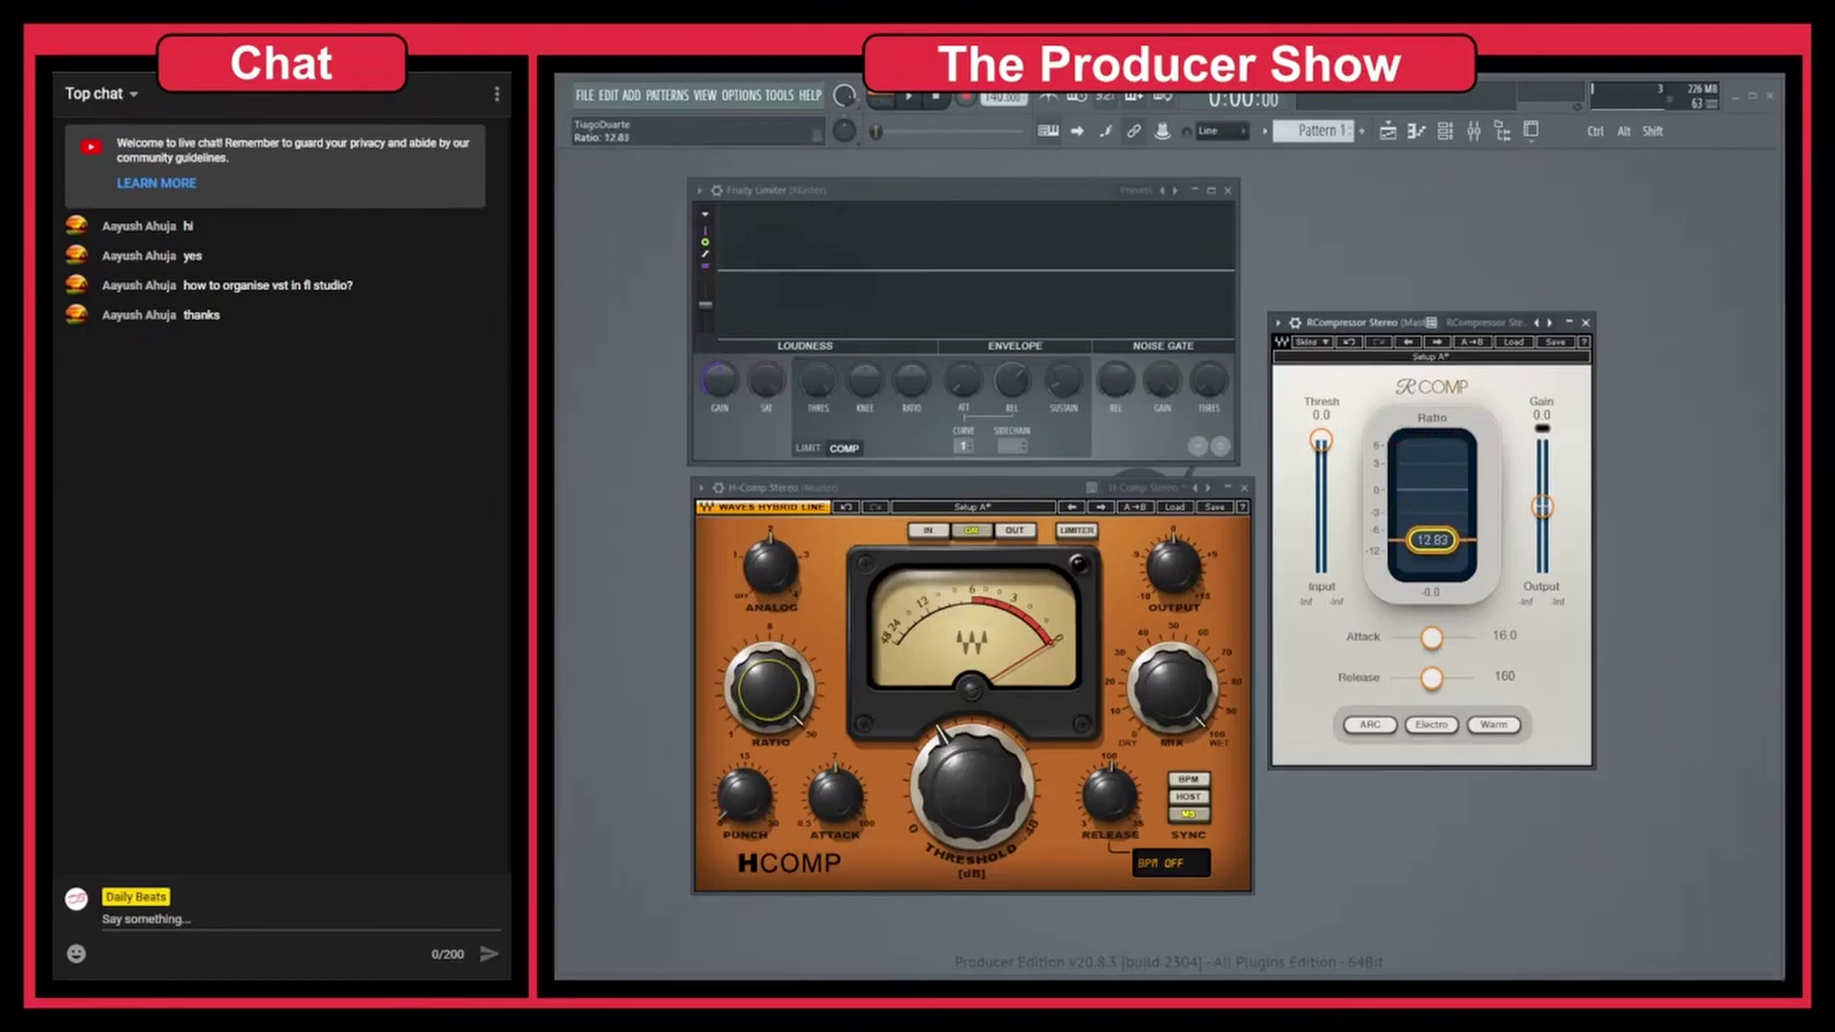
# Step: Reset a Fruity Limiter knob to its default value
pyautogui.click(875, 388)
pyautogui.rightClick(875, 387)
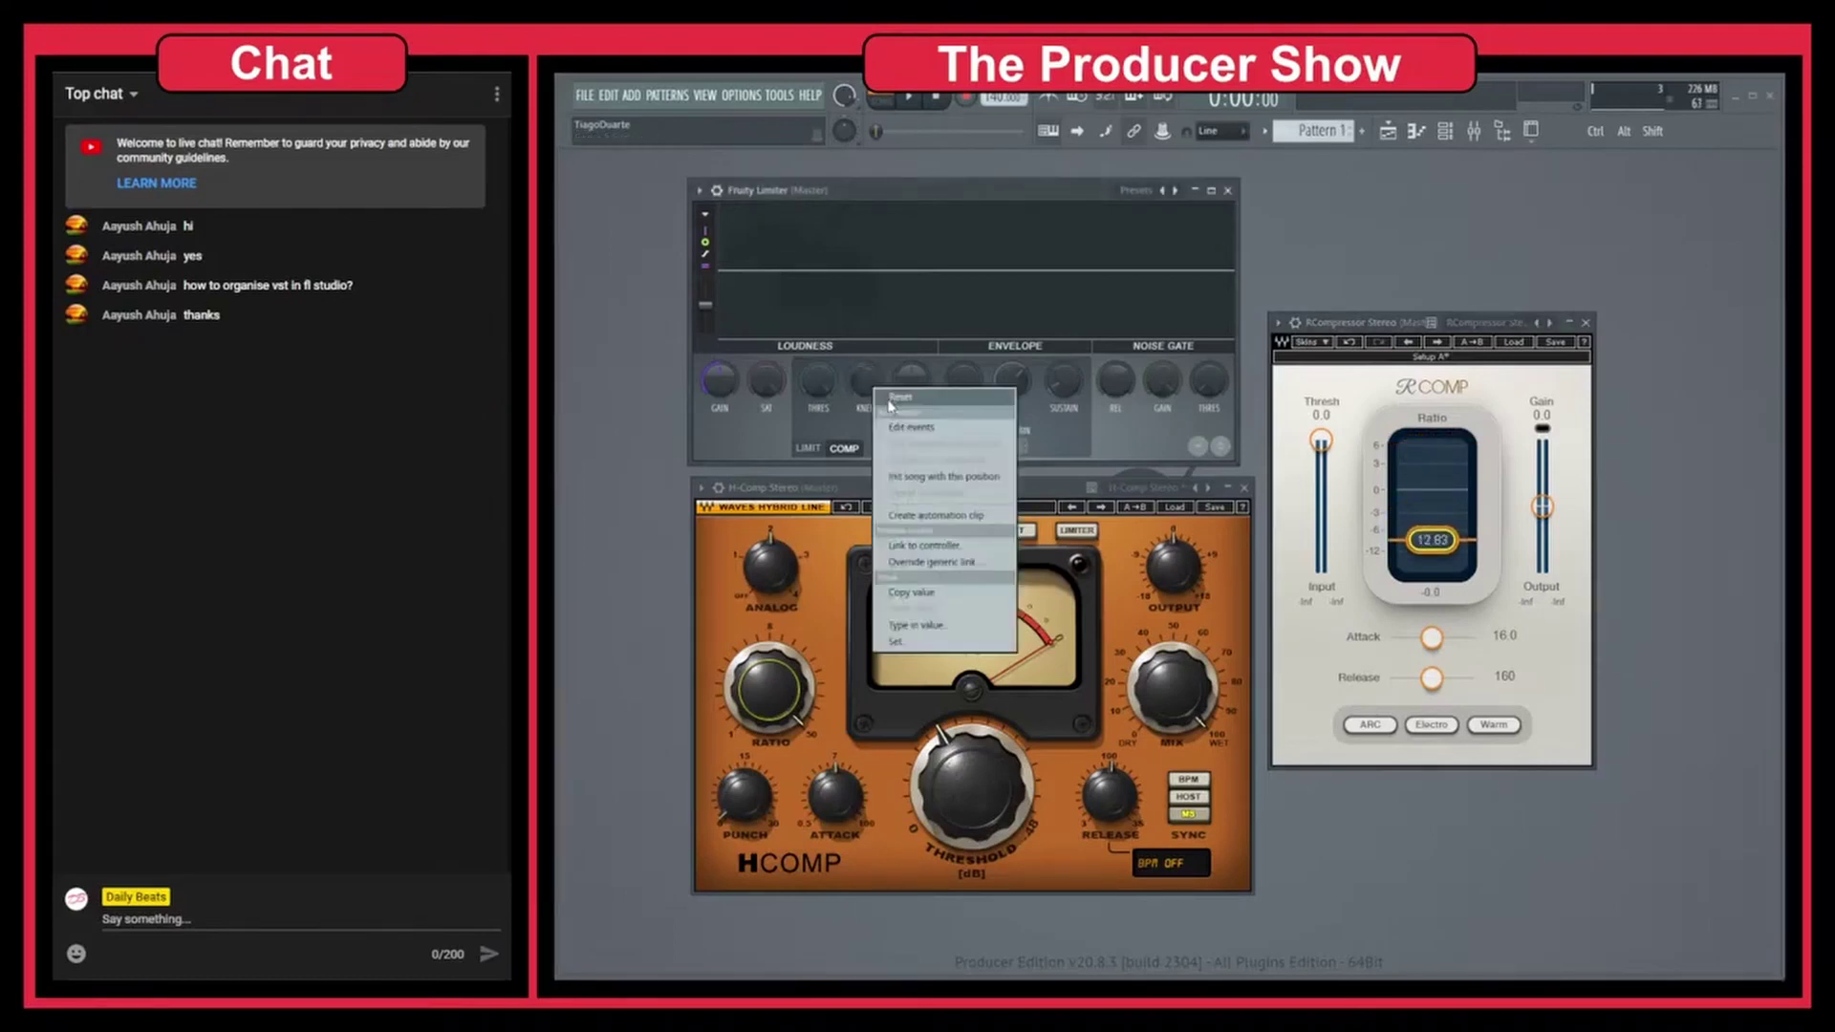
pyautogui.click(912, 382)
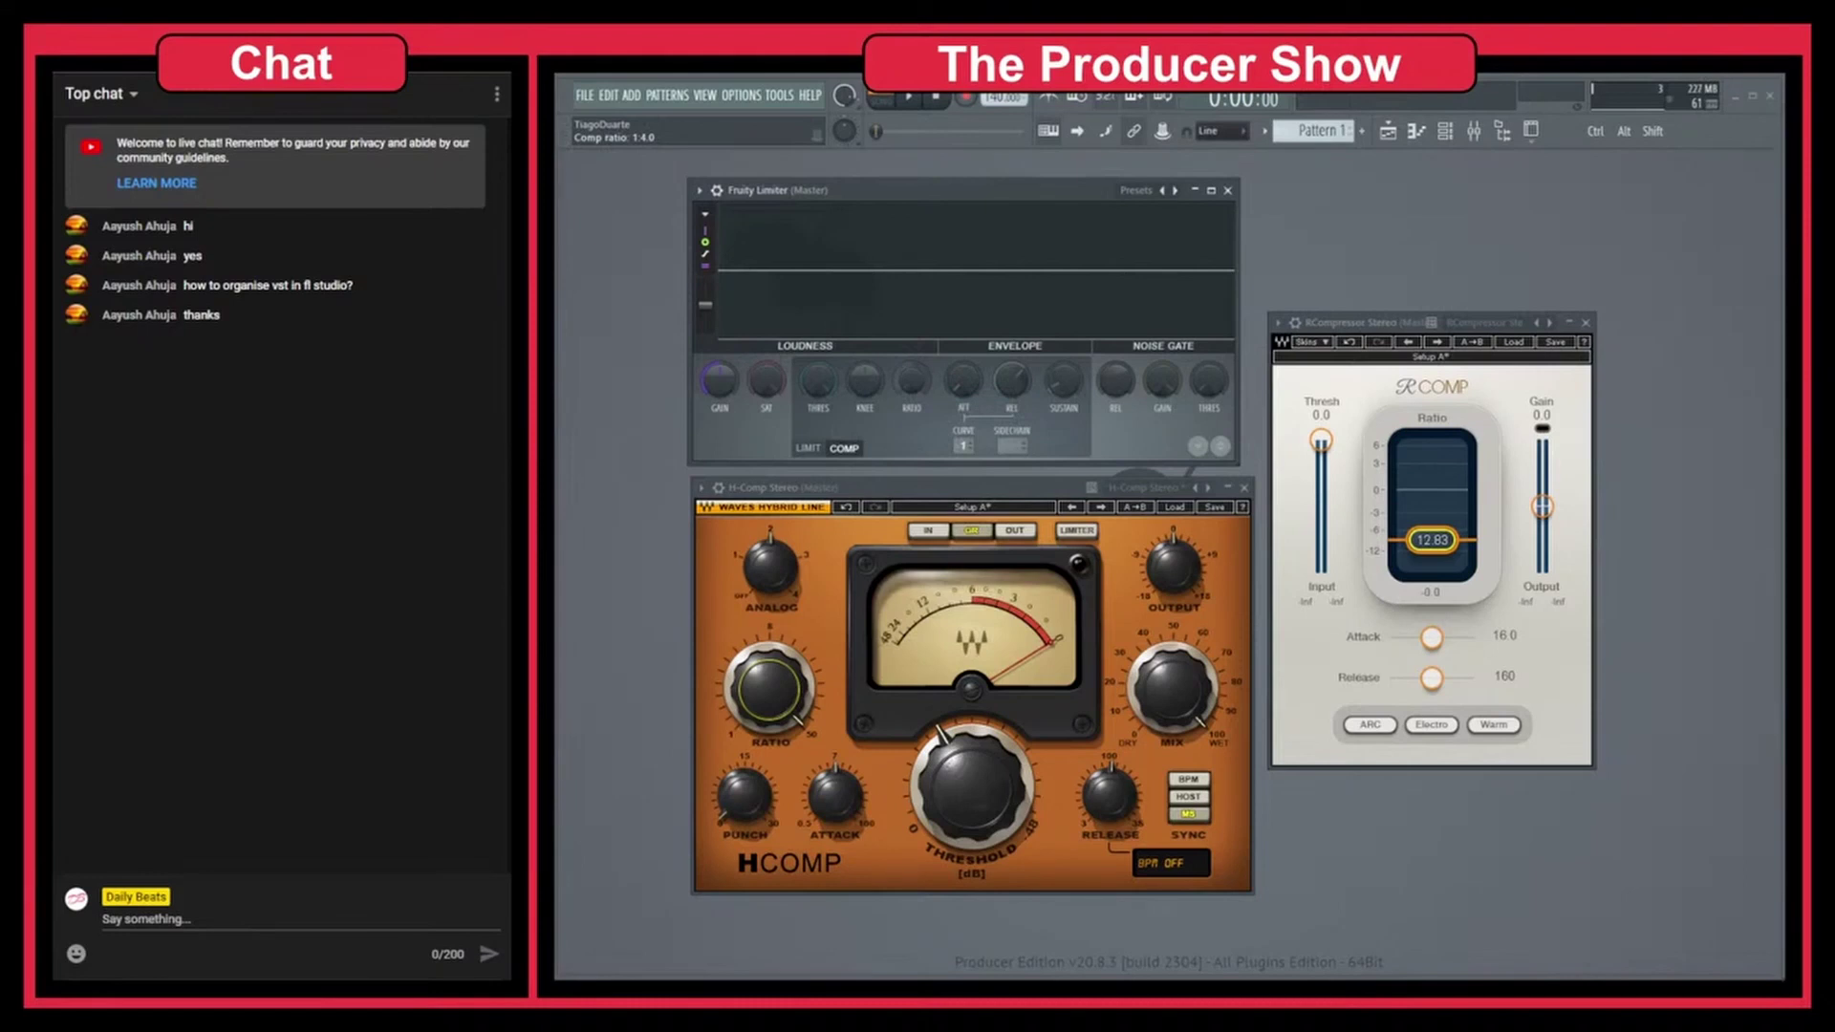
# Step: Sweep the Limiter ratio (20.0:1, 1.8:1, 1:1.1), return R-Comp to 1.00, set H-Comp to 2.00
pyautogui.moveTo(912, 383); pyautogui.dragTo(912, 440)
pyautogui.moveTo(923, 383); pyautogui.dragTo(922, 396)
pyautogui.moveTo(908, 386); pyautogui.dragTo(907, 425)
pyautogui.moveTo(1437, 555); pyautogui.dragTo(1433, 489)
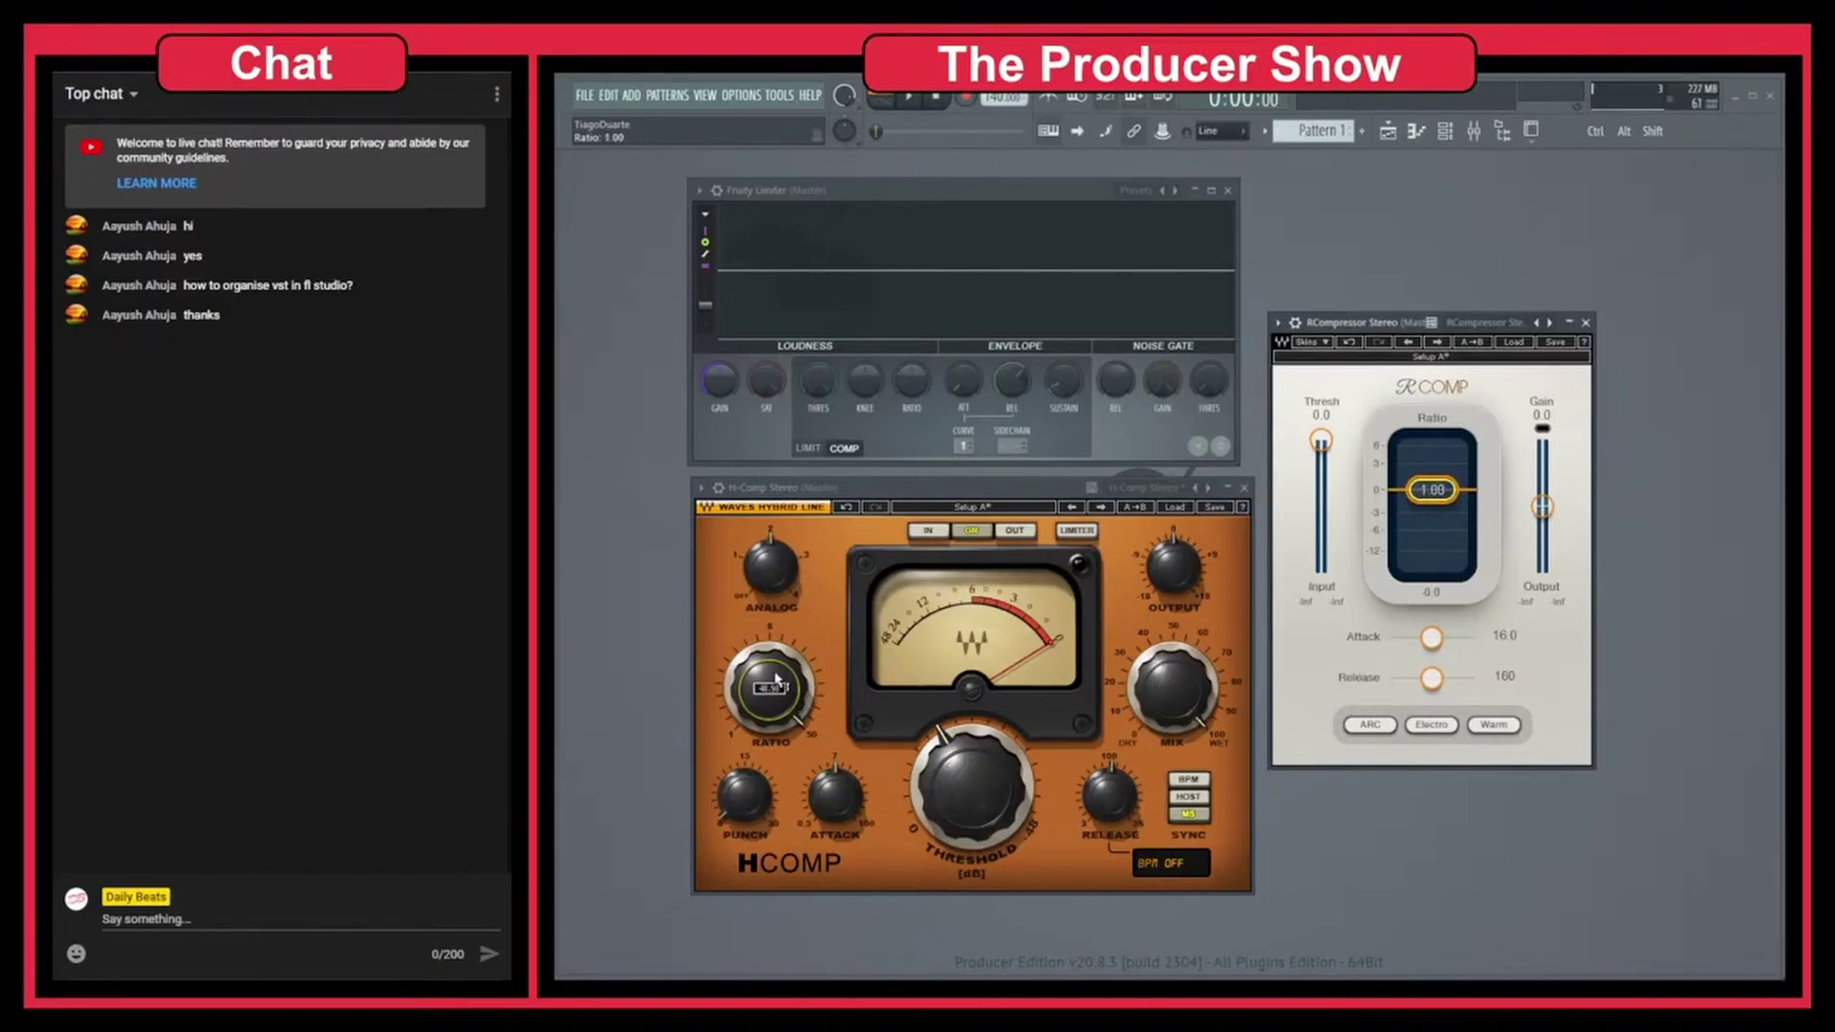
pyautogui.moveTo(762, 719); pyautogui.dragTo(768, 705)
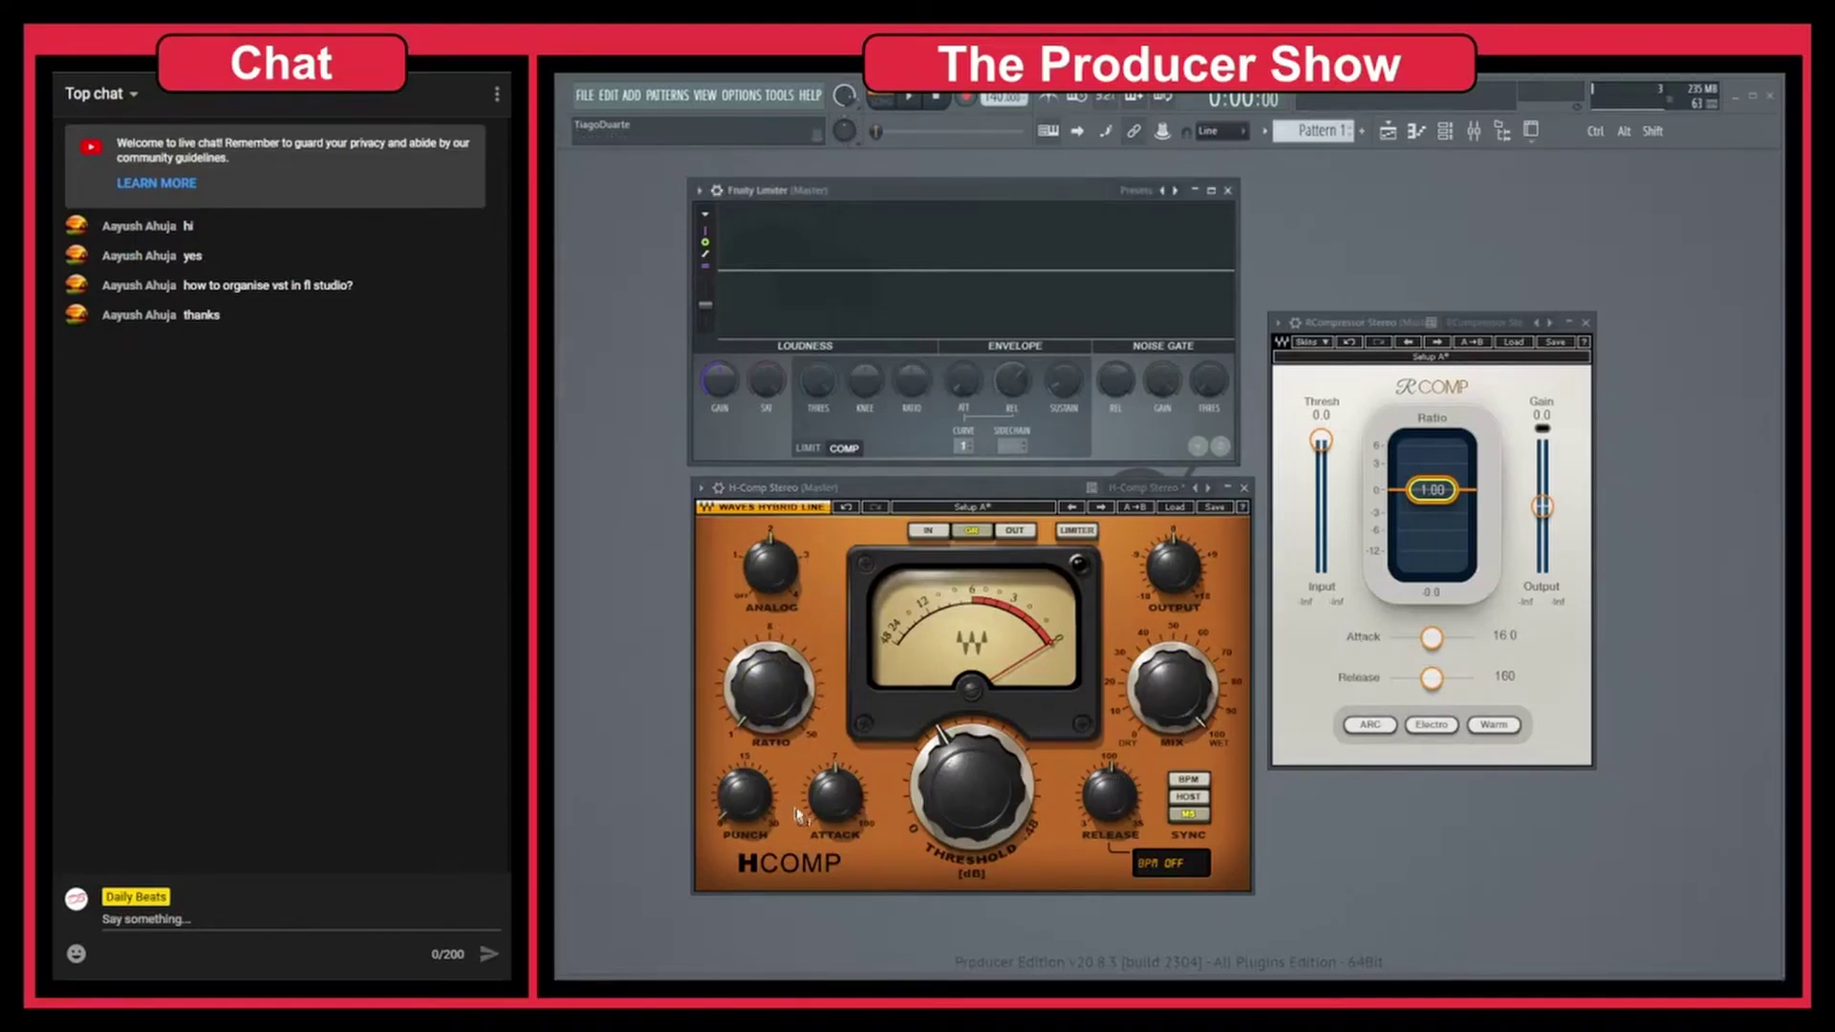
# Step: Lower the Fruity Limiter gain to -6.0 dB, then reset it to its default
pyautogui.moveTo(1114, 801)
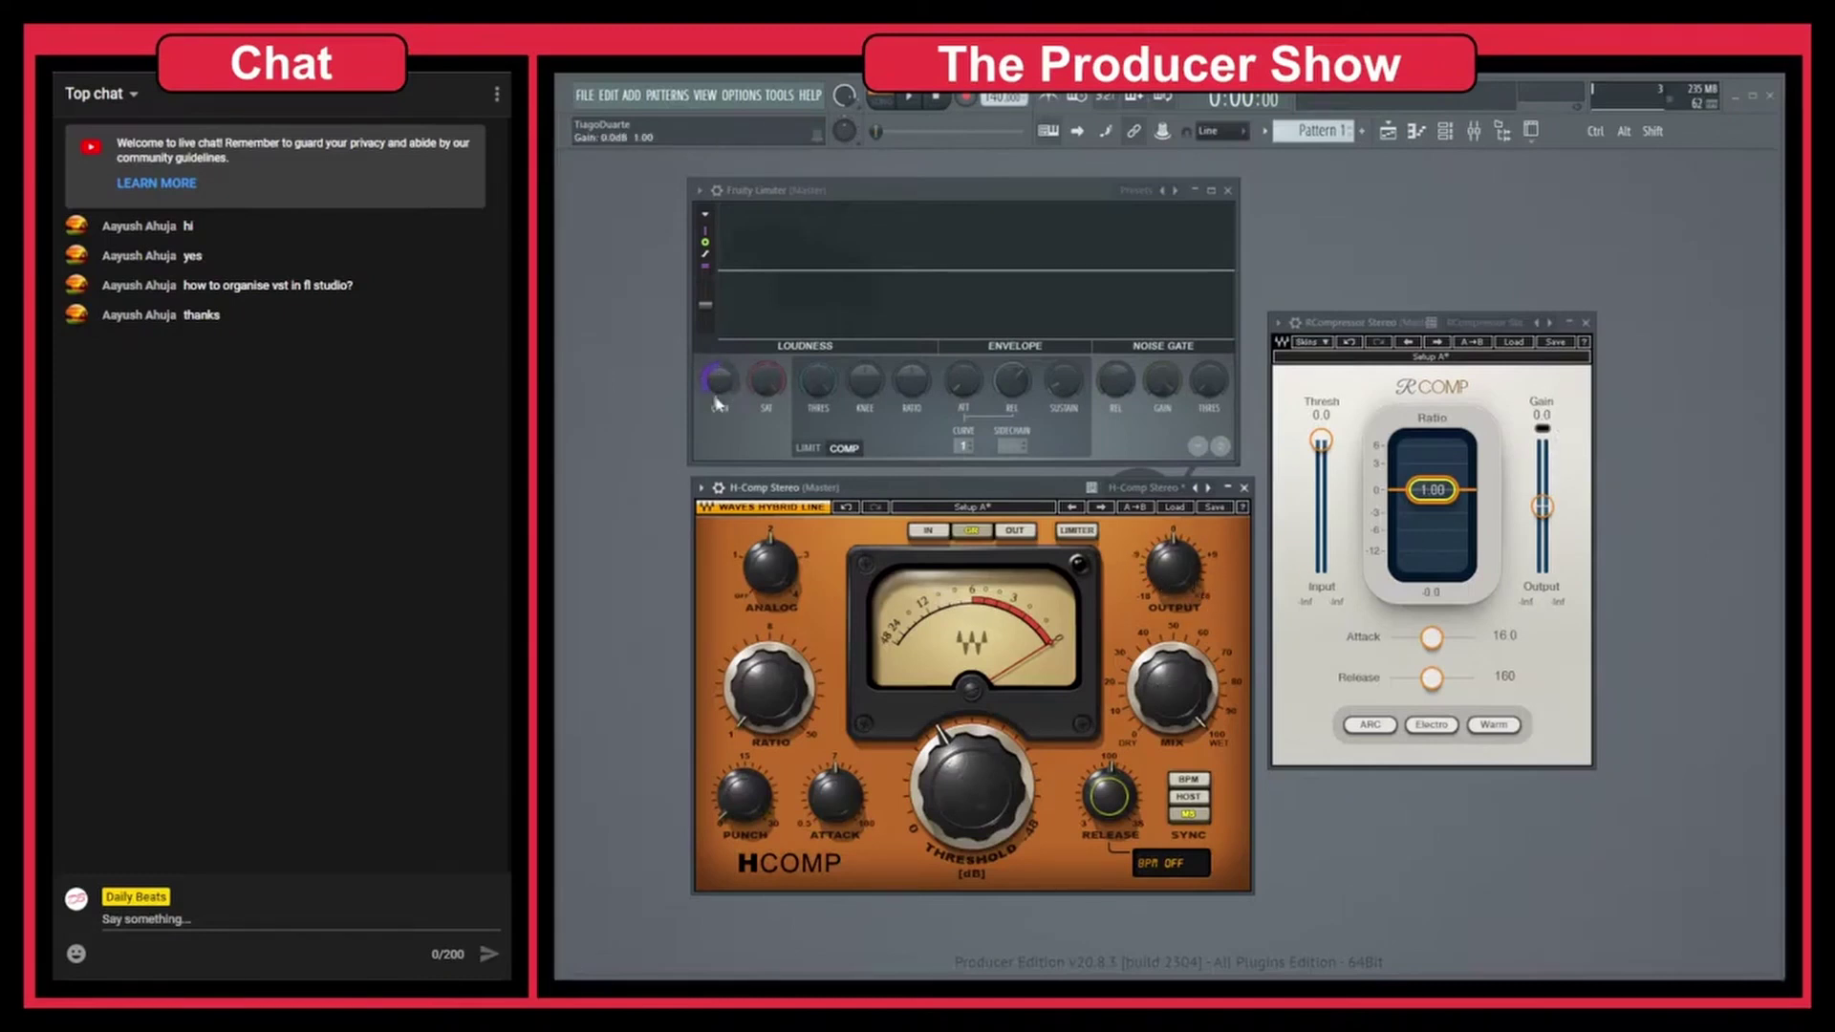
pyautogui.moveTo(719, 380)
pyautogui.mouseDown()
pyautogui.moveTo(719, 430)
pyautogui.moveTo(719, 380)
pyautogui.mouseUp()
pyautogui.rightClick(718, 381)
pyautogui.press('Escape')
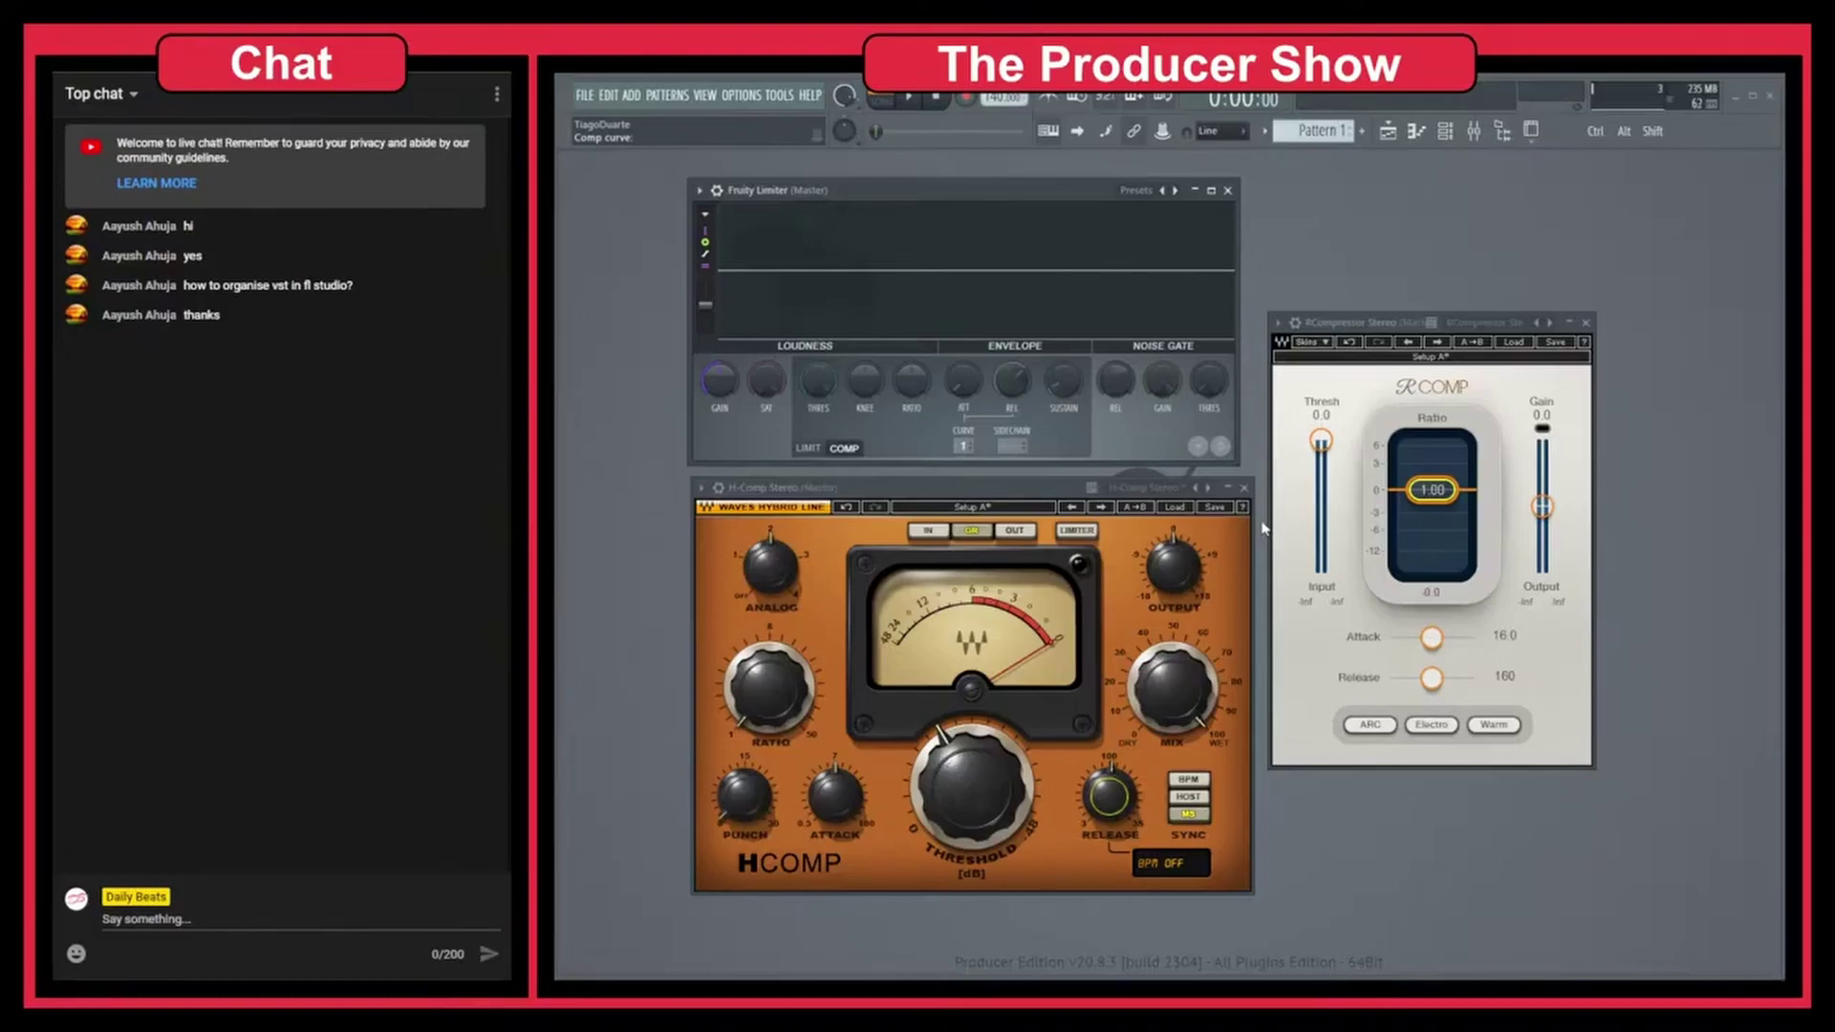
pyautogui.click(1520, 607)
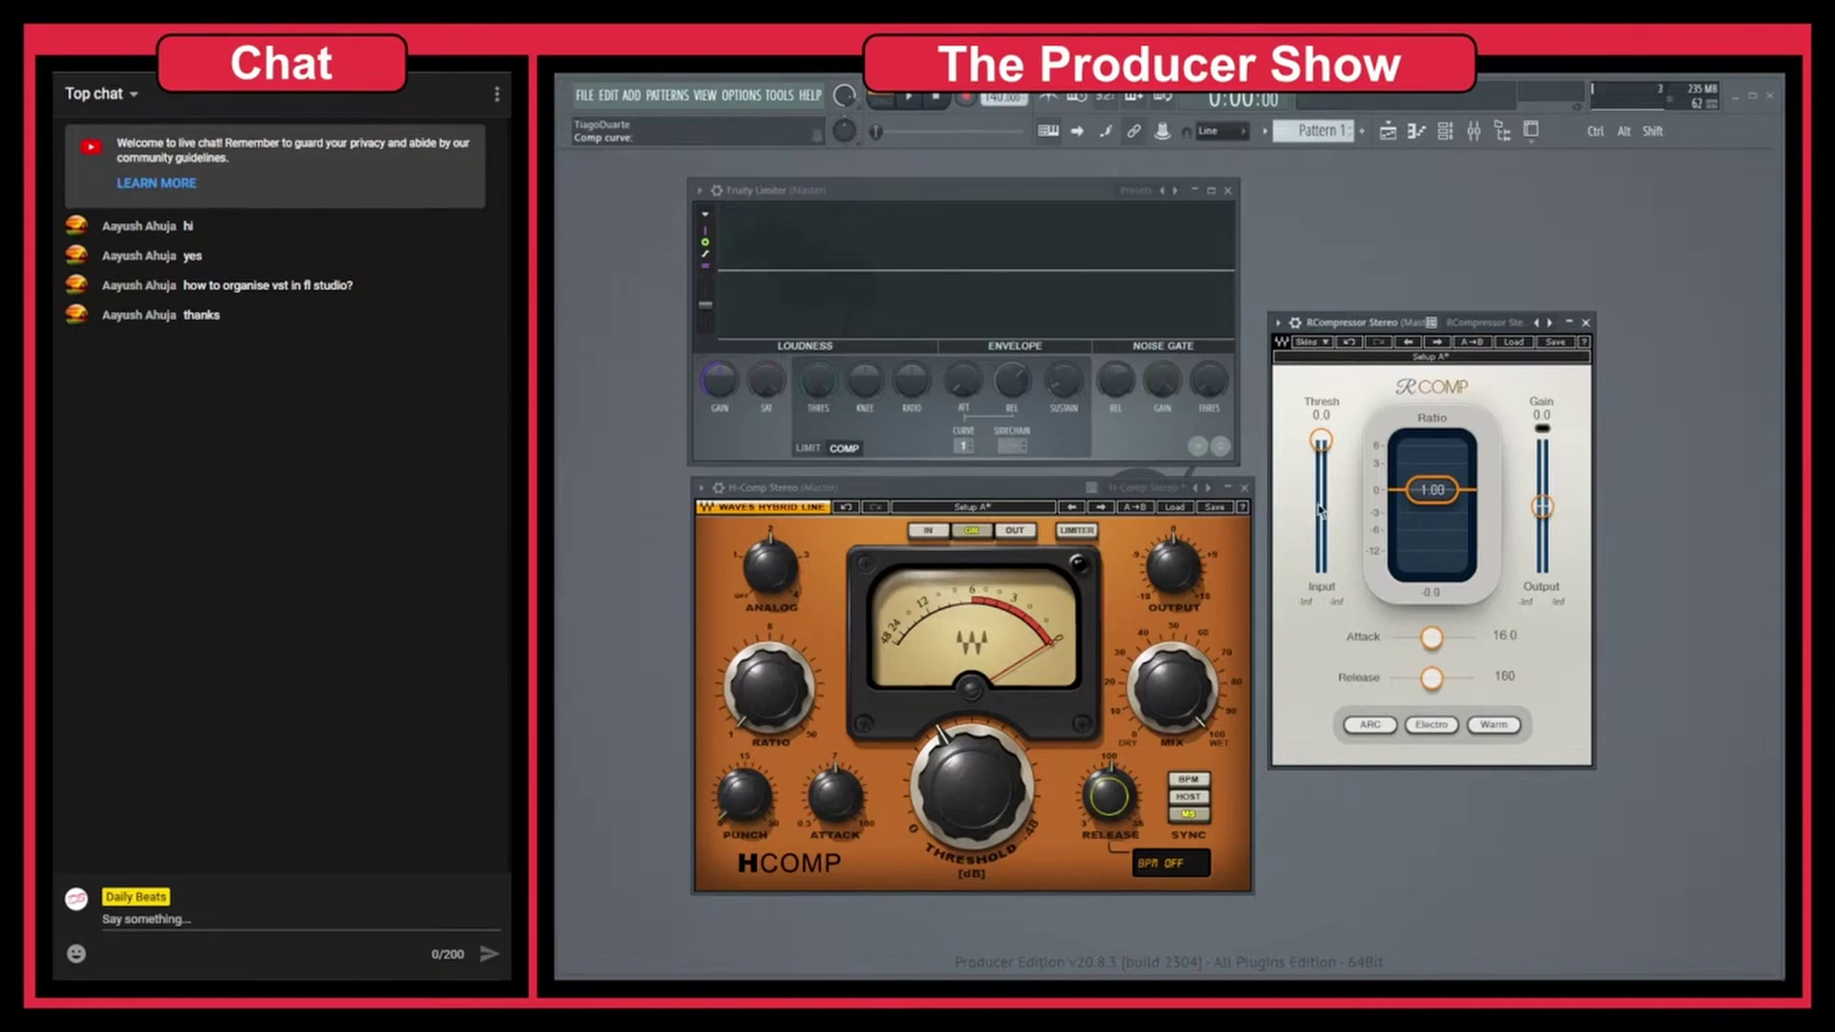
# Step: Move the R-Comp threshold through -25.8 and -18.5 dB, settling at -30.0 dB
pyautogui.moveTo(1321, 442)
pyautogui.mouseDown()
pyautogui.moveTo(1321, 496)
pyautogui.moveTo(1321, 477)
pyautogui.mouseUp()
pyautogui.moveTo(1324, 491); pyautogui.dragTo(1324, 499)
pyautogui.moveTo(1323, 480); pyautogui.dragTo(1322, 508)
pyautogui.moveTo(1322, 507); pyautogui.dragTo(1322, 506)
# Step: Audition R-Comp ratios from 1.65 to 50.00 and back to 2.41, then set attack to 0.50 ms
pyautogui.moveTo(1431, 492); pyautogui.dragTo(1431, 504)
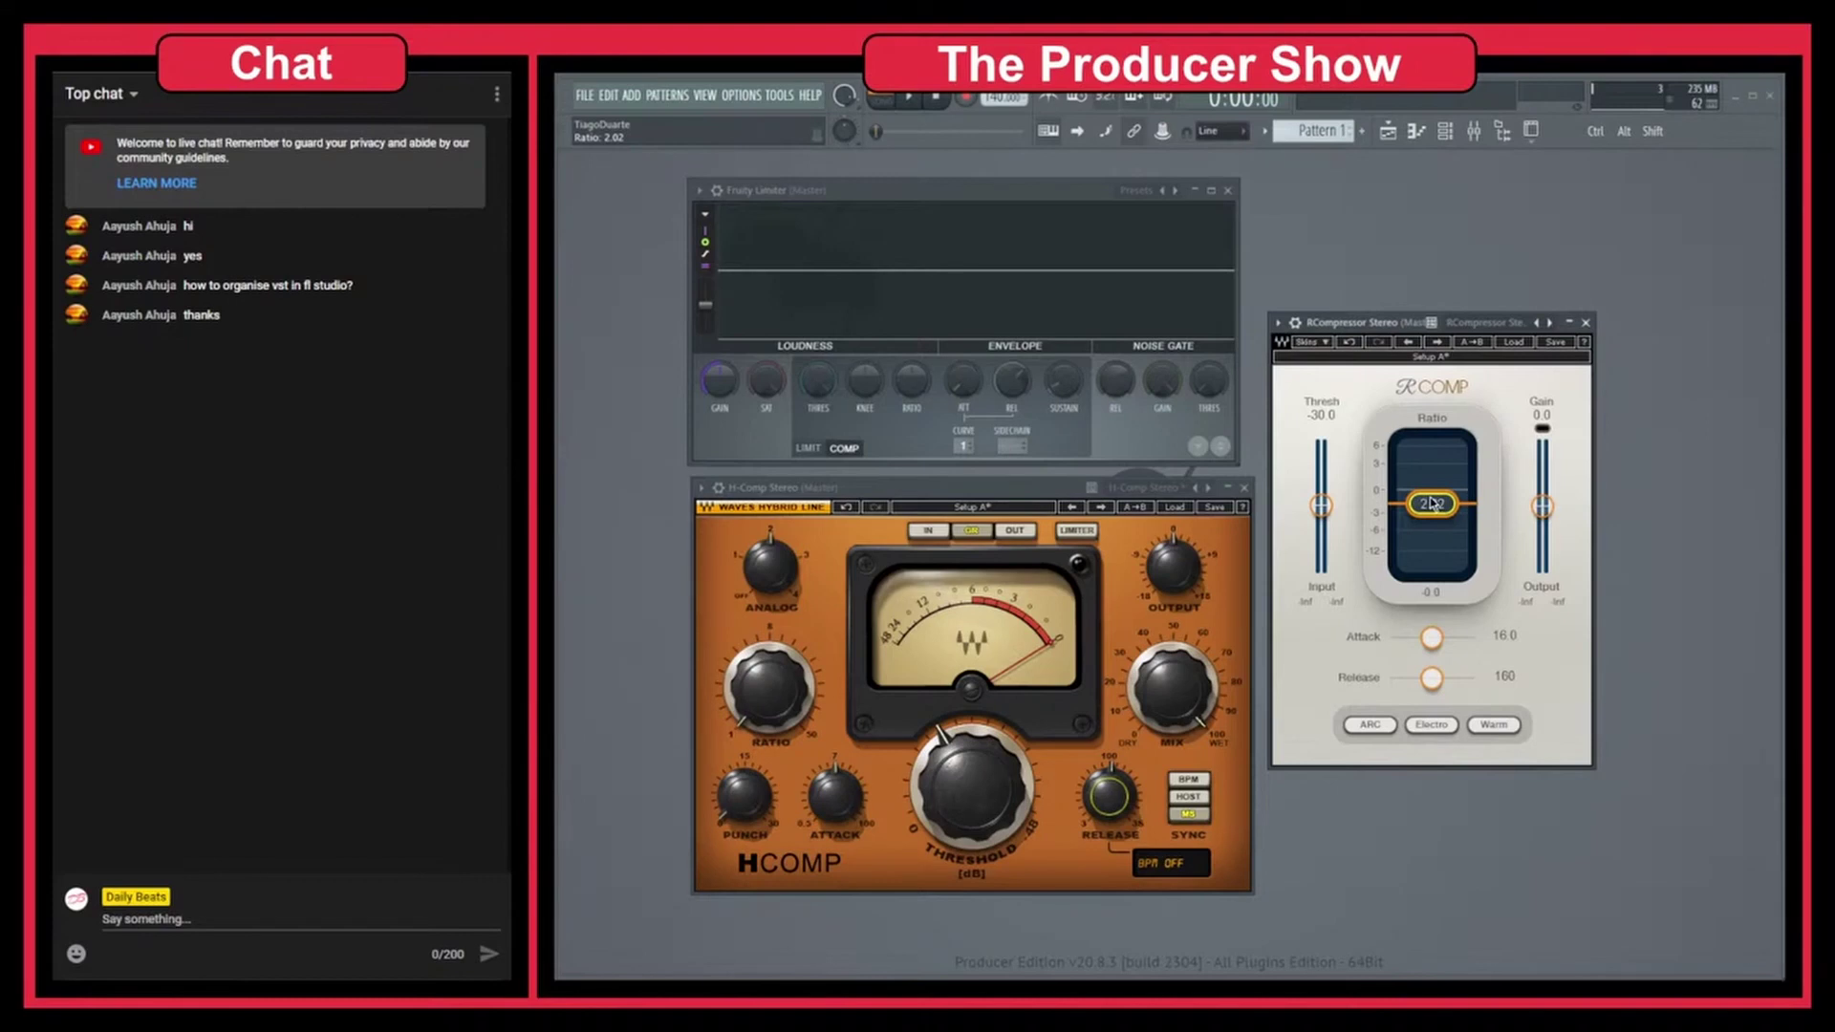
pyautogui.moveTo(1445, 511); pyautogui.dragTo(1432, 568)
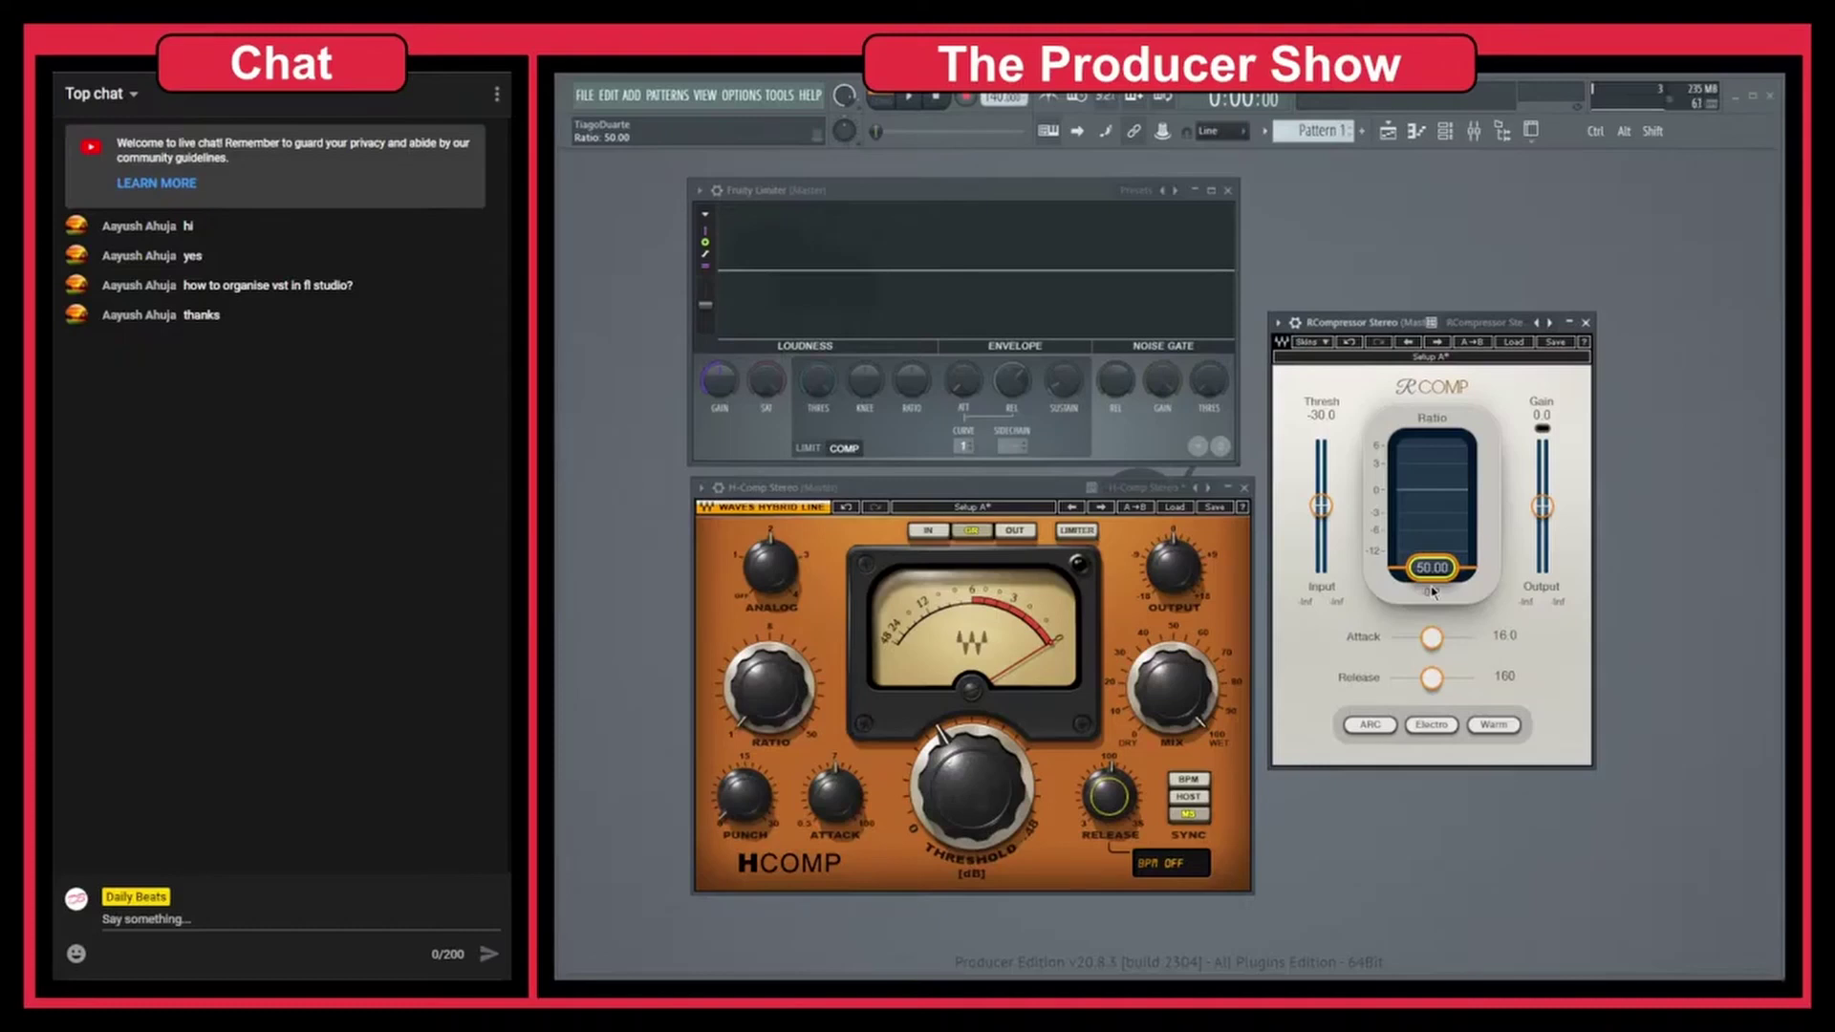
pyautogui.moveTo(1433, 568); pyautogui.dragTo(1445, 492)
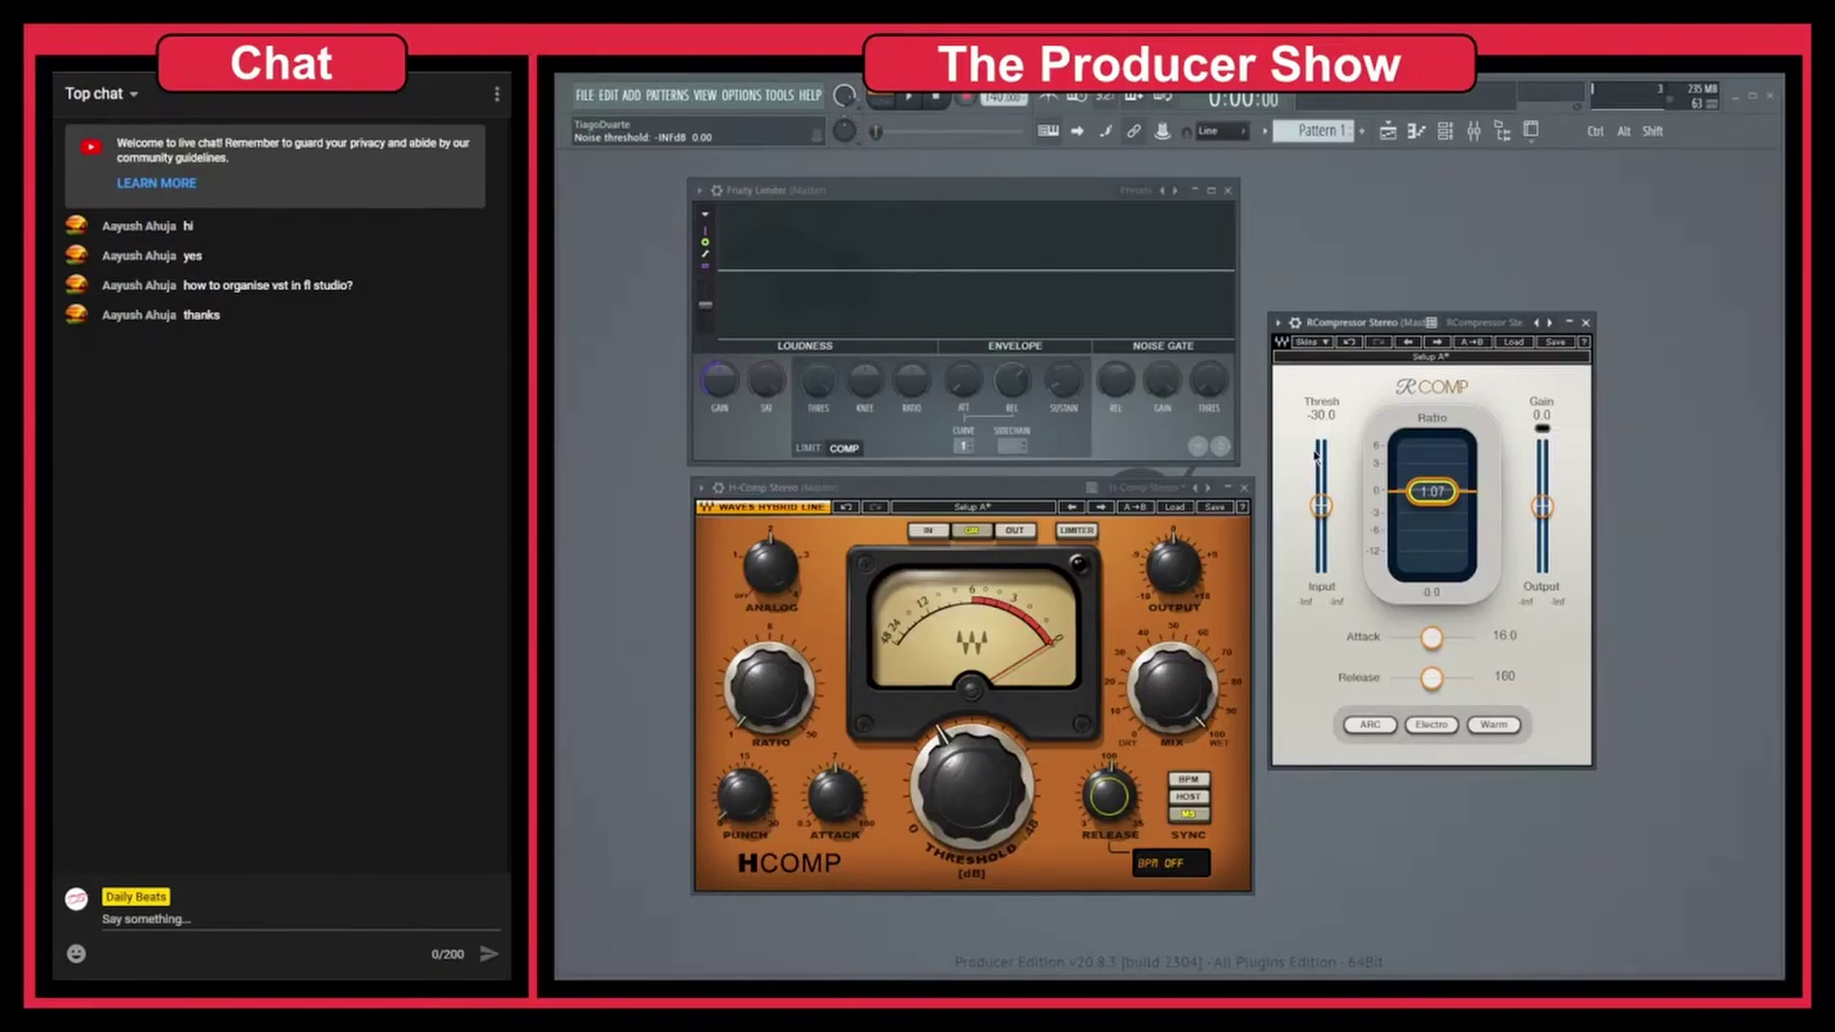
pyautogui.moveTo(1432, 638); pyautogui.dragTo(1391, 638)
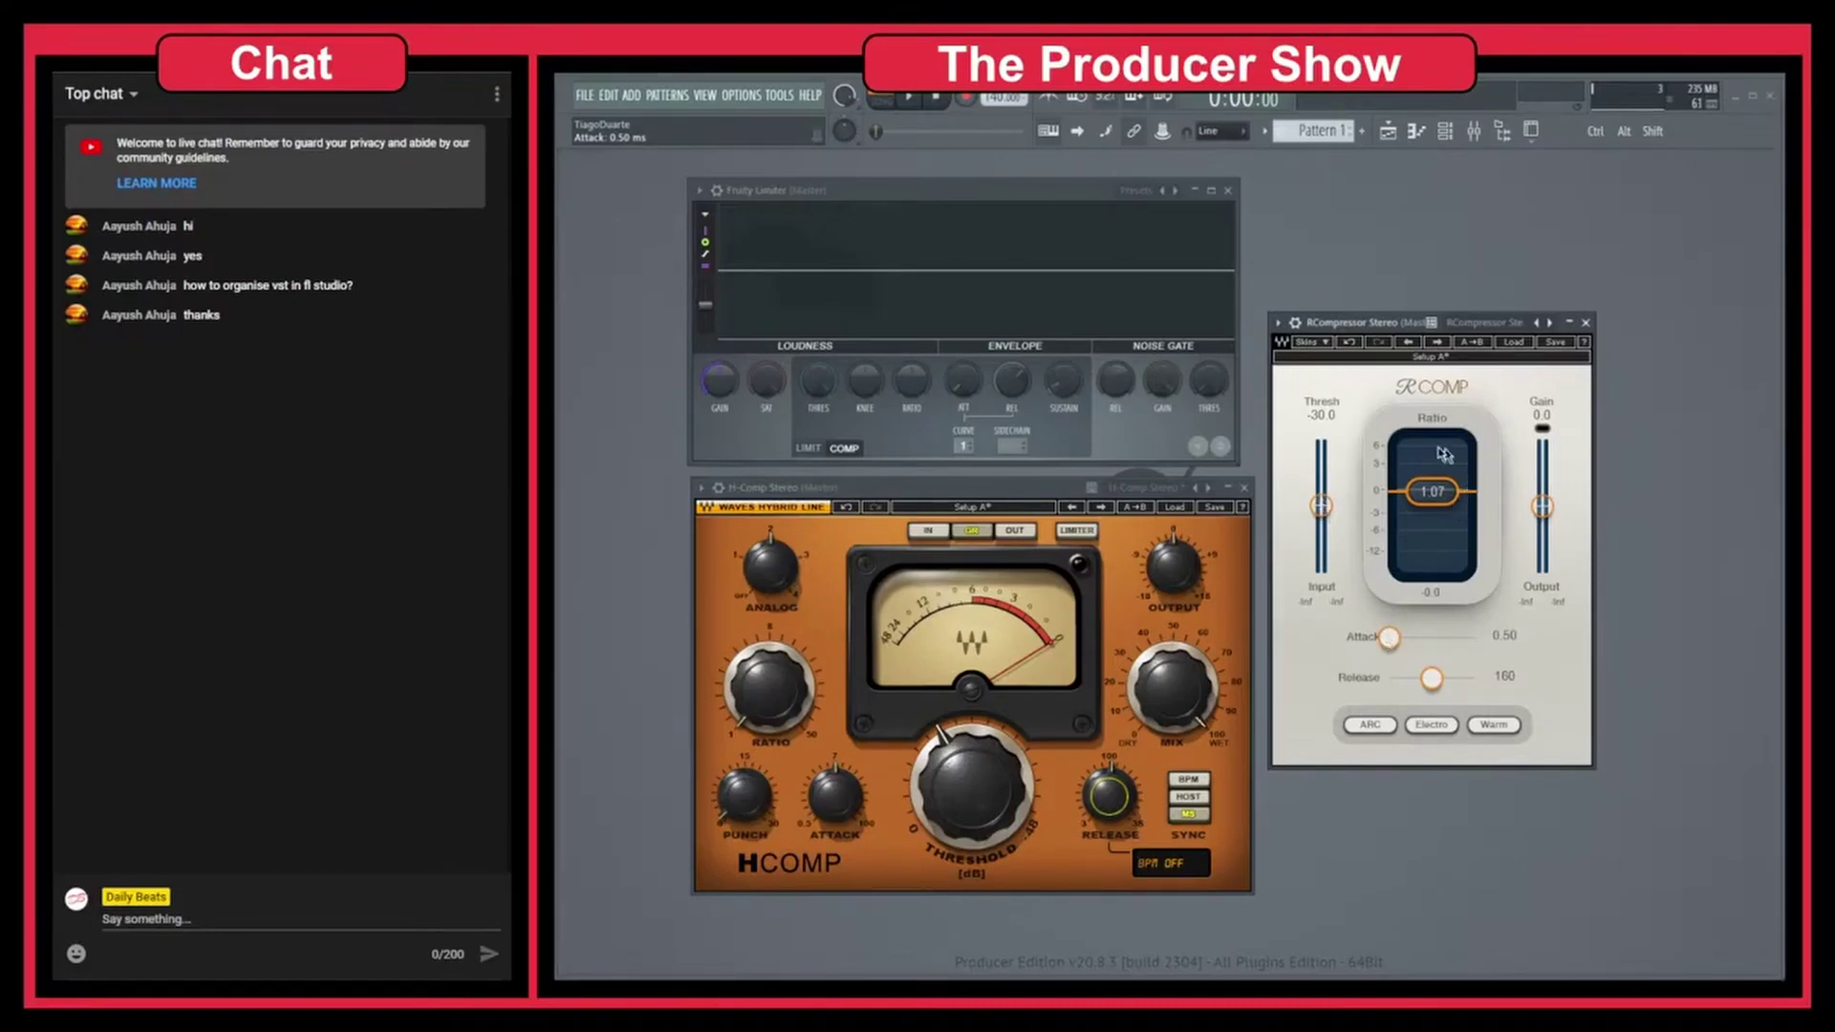
pyautogui.moveTo(1389, 637); pyautogui.dragTo(1431, 638)
pyautogui.click(1439, 681)
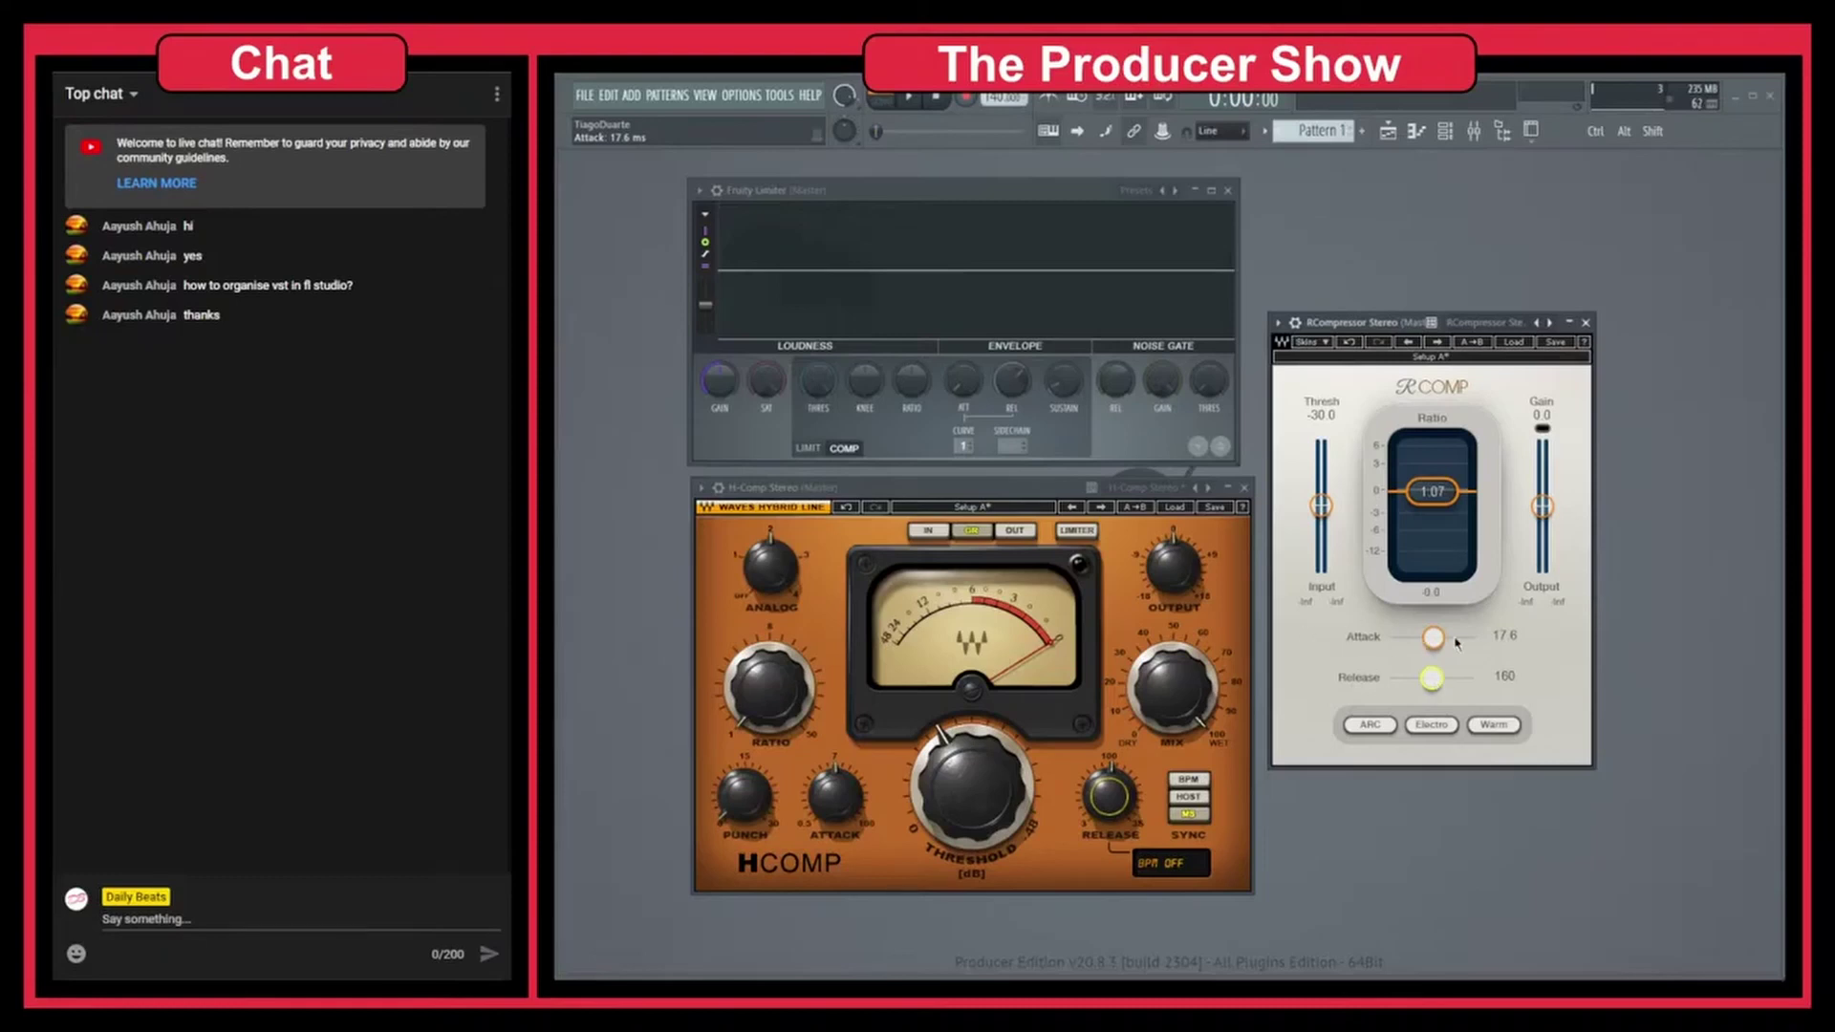
pyautogui.moveTo(1434, 638); pyautogui.dragTo(1382, 636)
# Step: Try R-Comp release at 5.14 and 1090 ms, settle on 55.8 ms, and raise the ratio to 1.93
pyautogui.moveTo(1431, 679); pyautogui.dragTo(1390, 678)
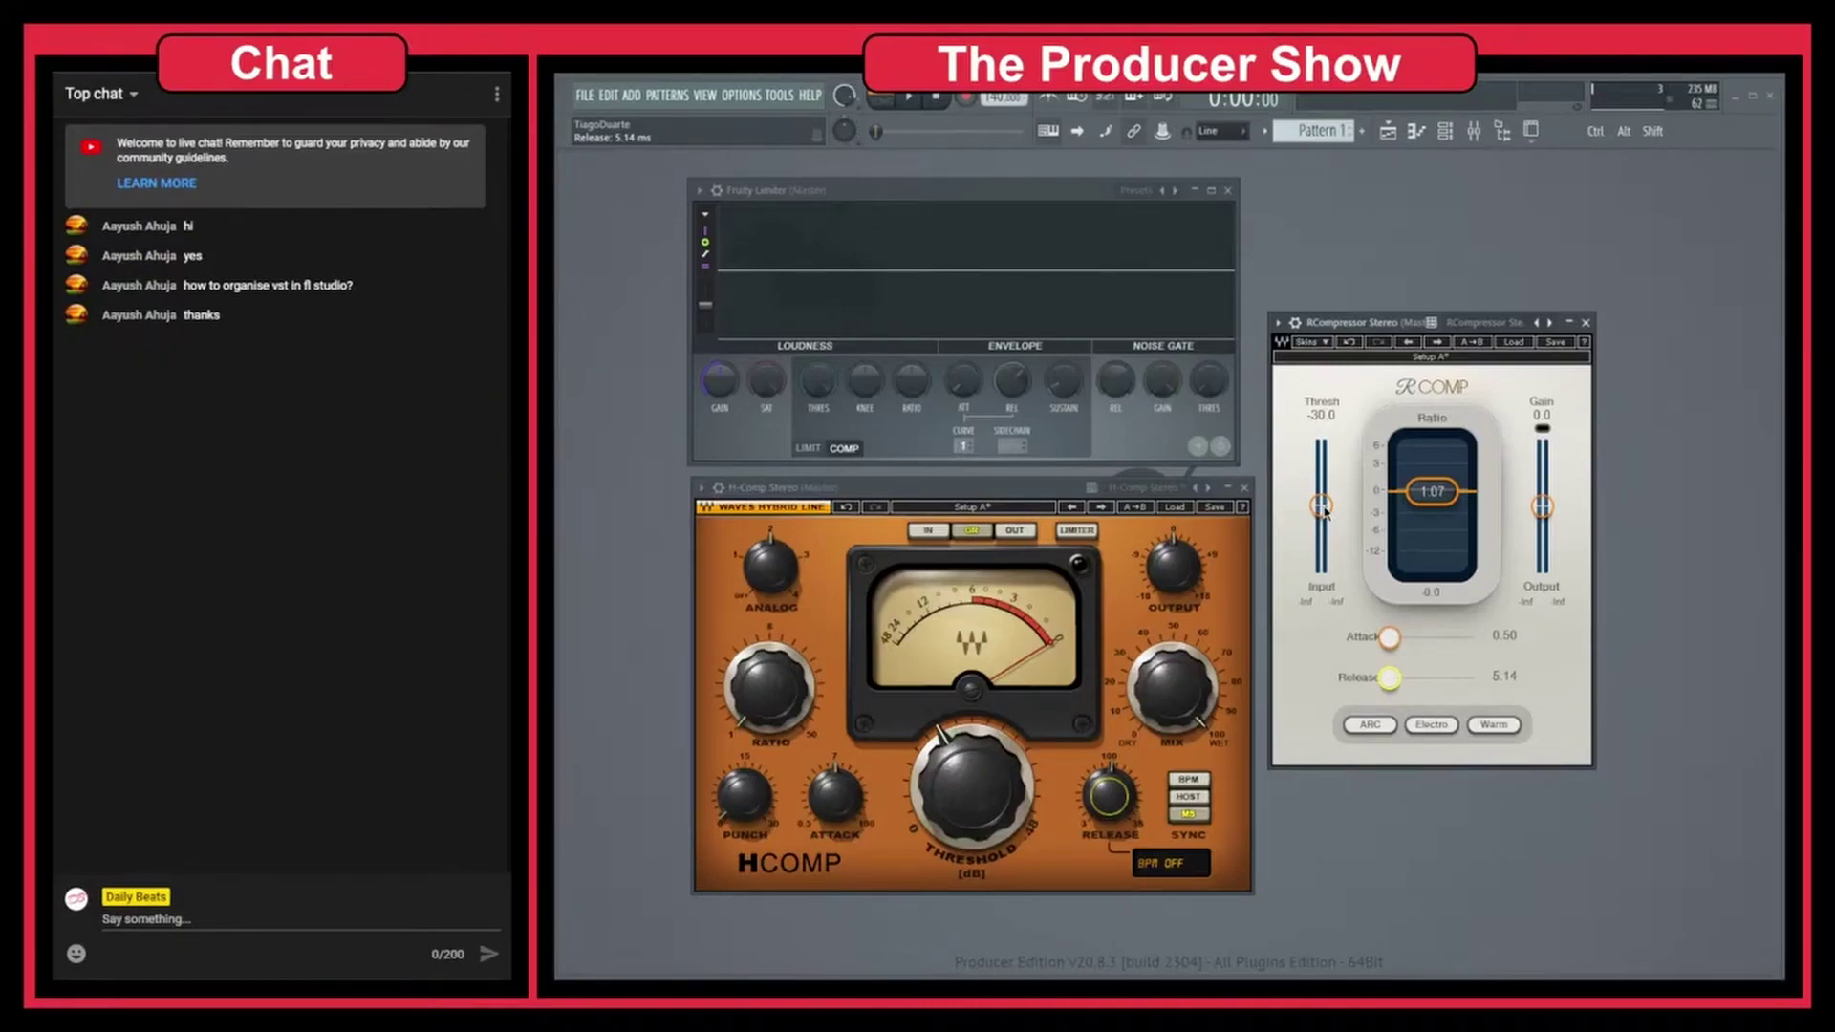
pyautogui.moveTo(1393, 685); pyautogui.dragTo(1455, 678)
pyautogui.moveTo(1456, 679); pyautogui.dragTo(1421, 684)
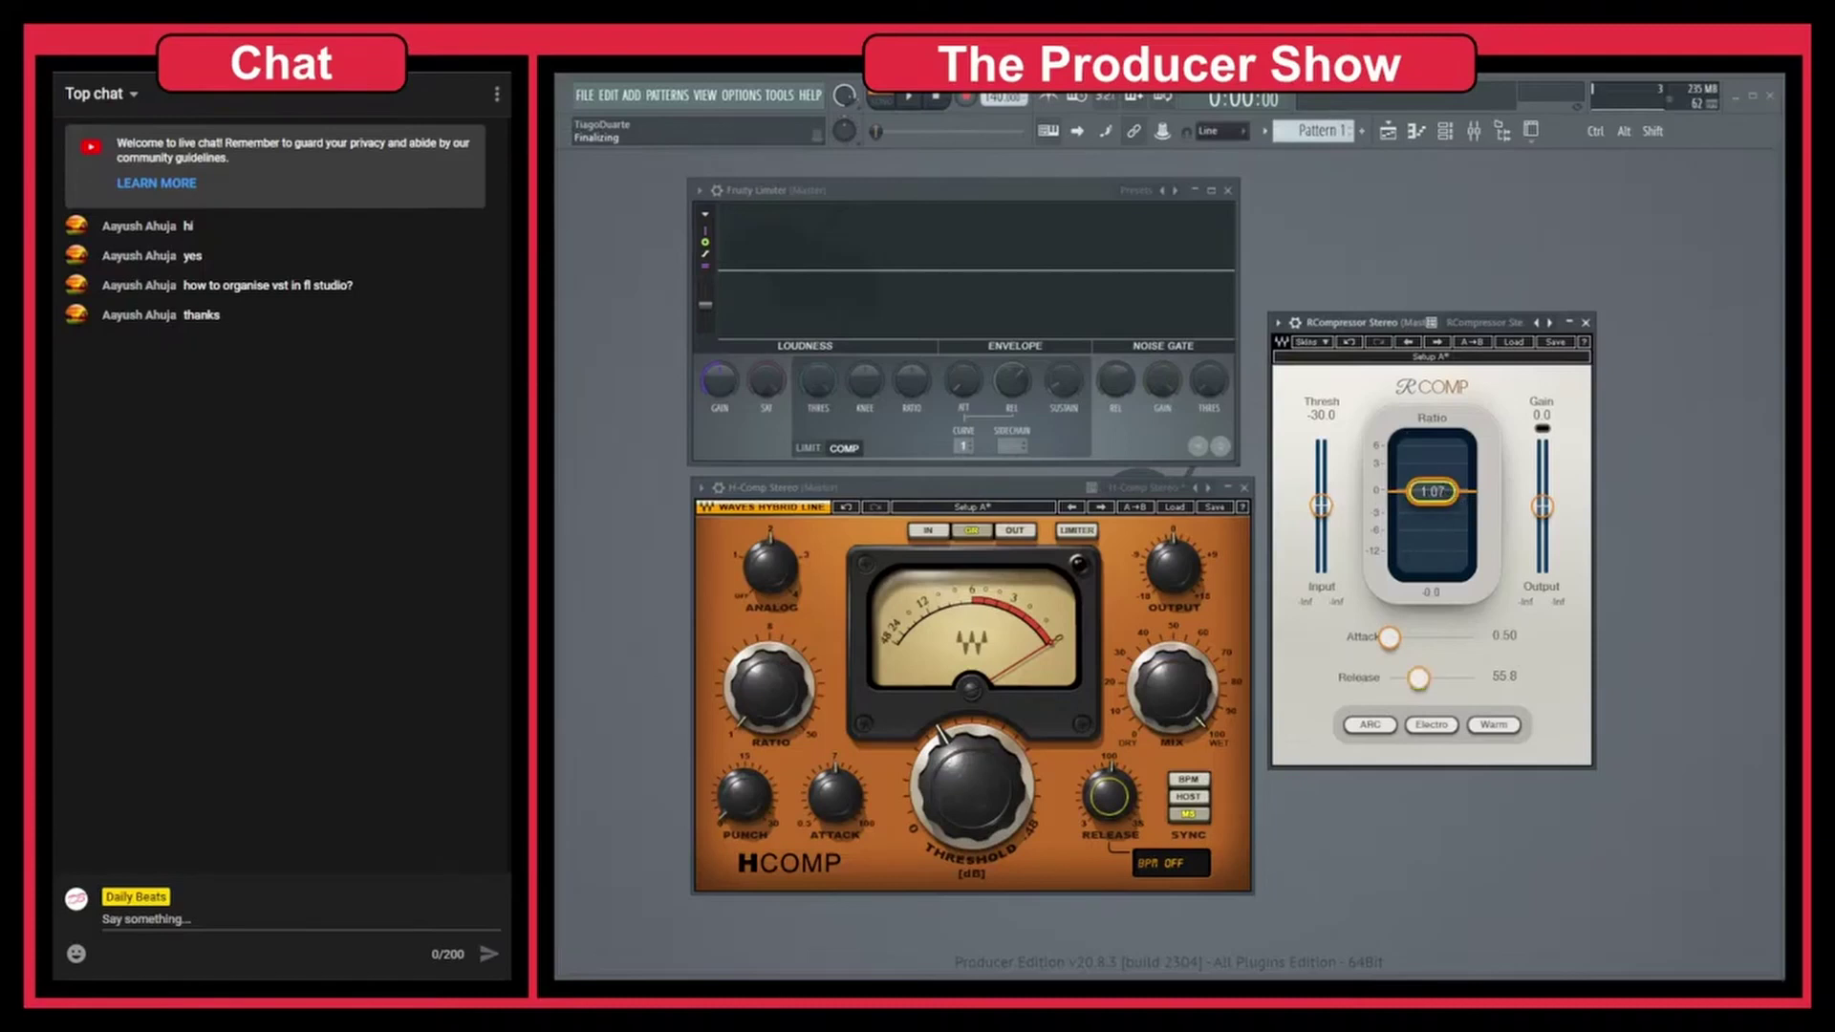
pyautogui.moveTo(1432, 491)
pyautogui.mouseDown()
pyautogui.moveTo(1432, 567)
pyautogui.moveTo(1432, 503)
pyautogui.mouseUp()
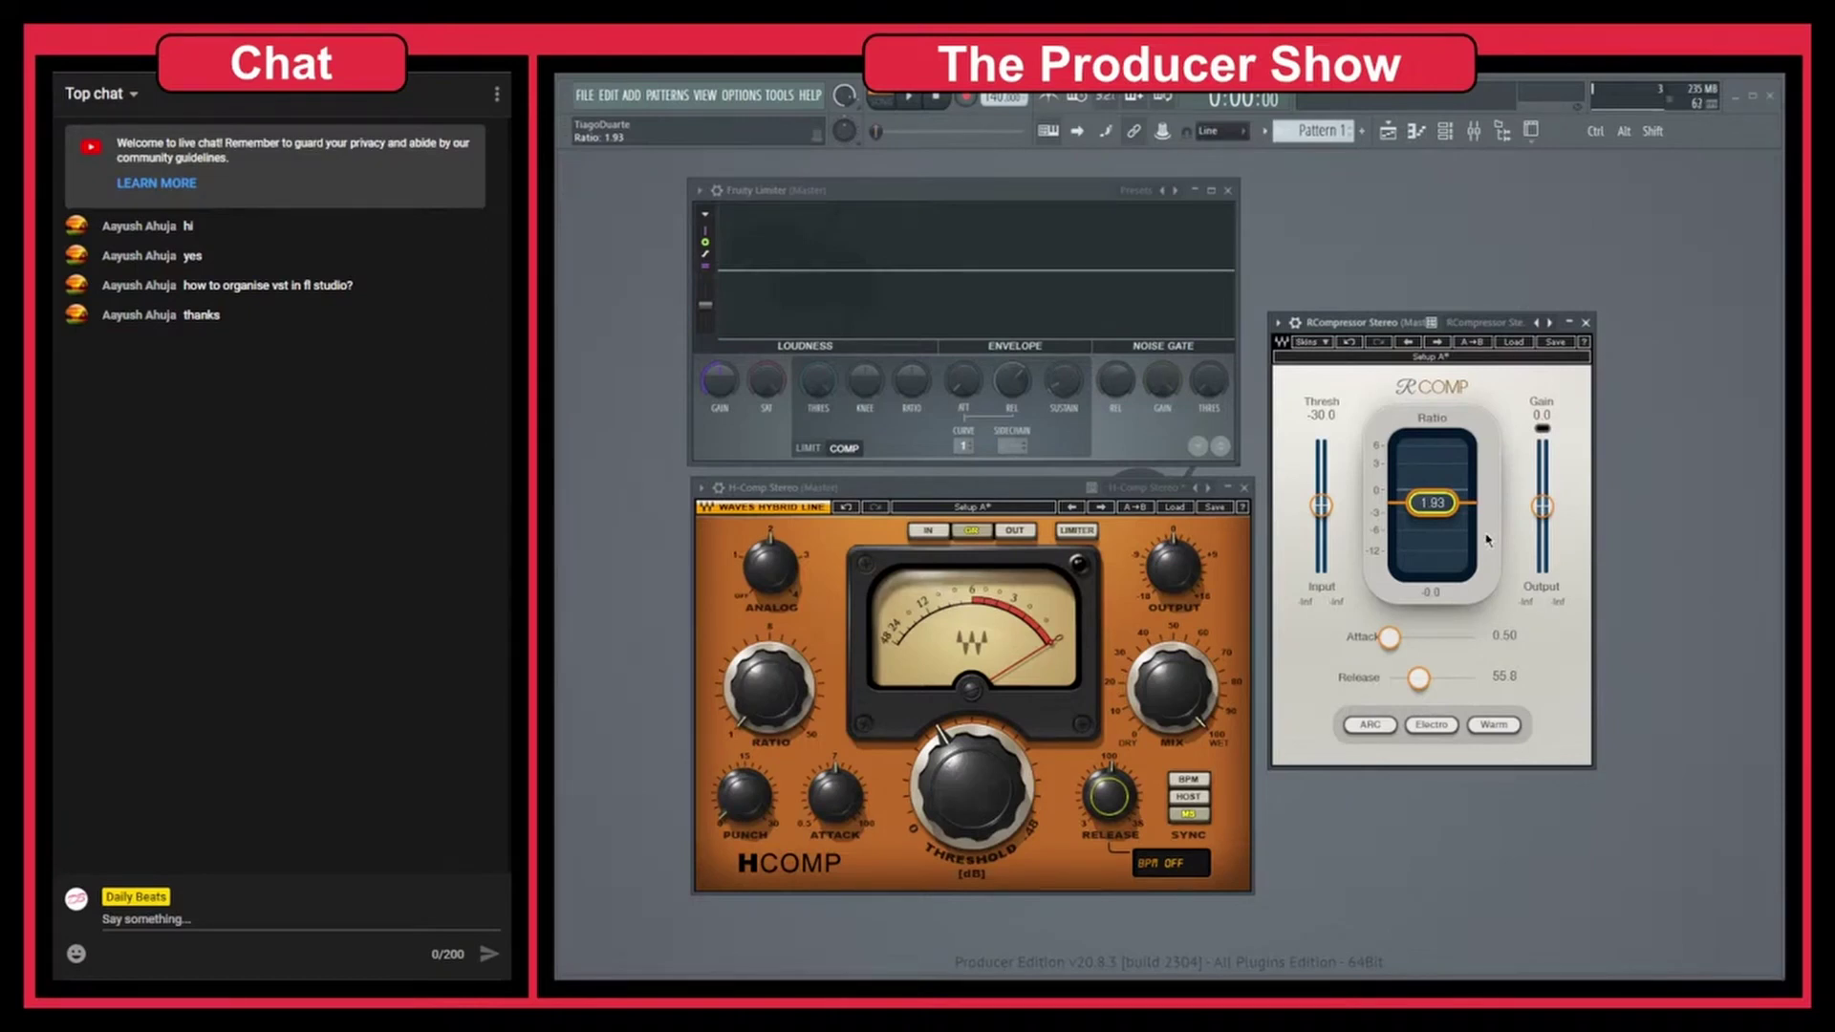
# Step: Load the Smooth Vocal artist preset into R-Comp
pyautogui.click(1513, 342)
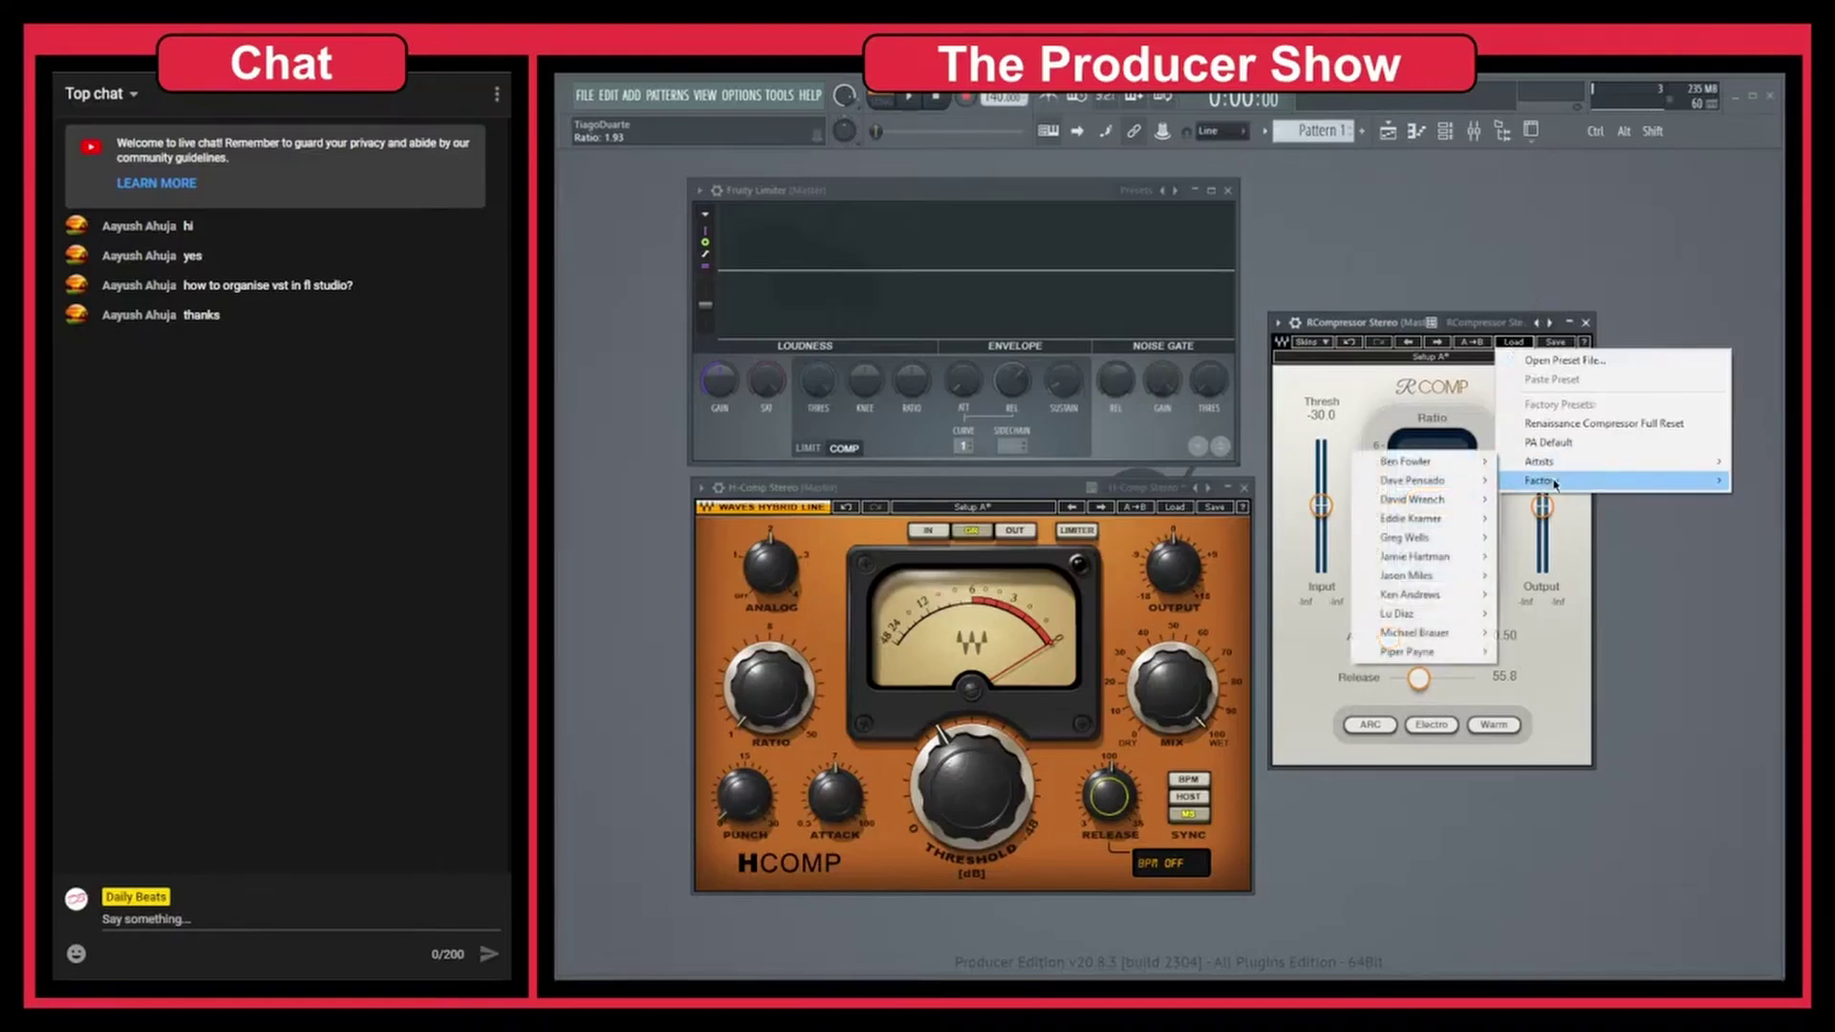
pyautogui.moveTo(1549, 467)
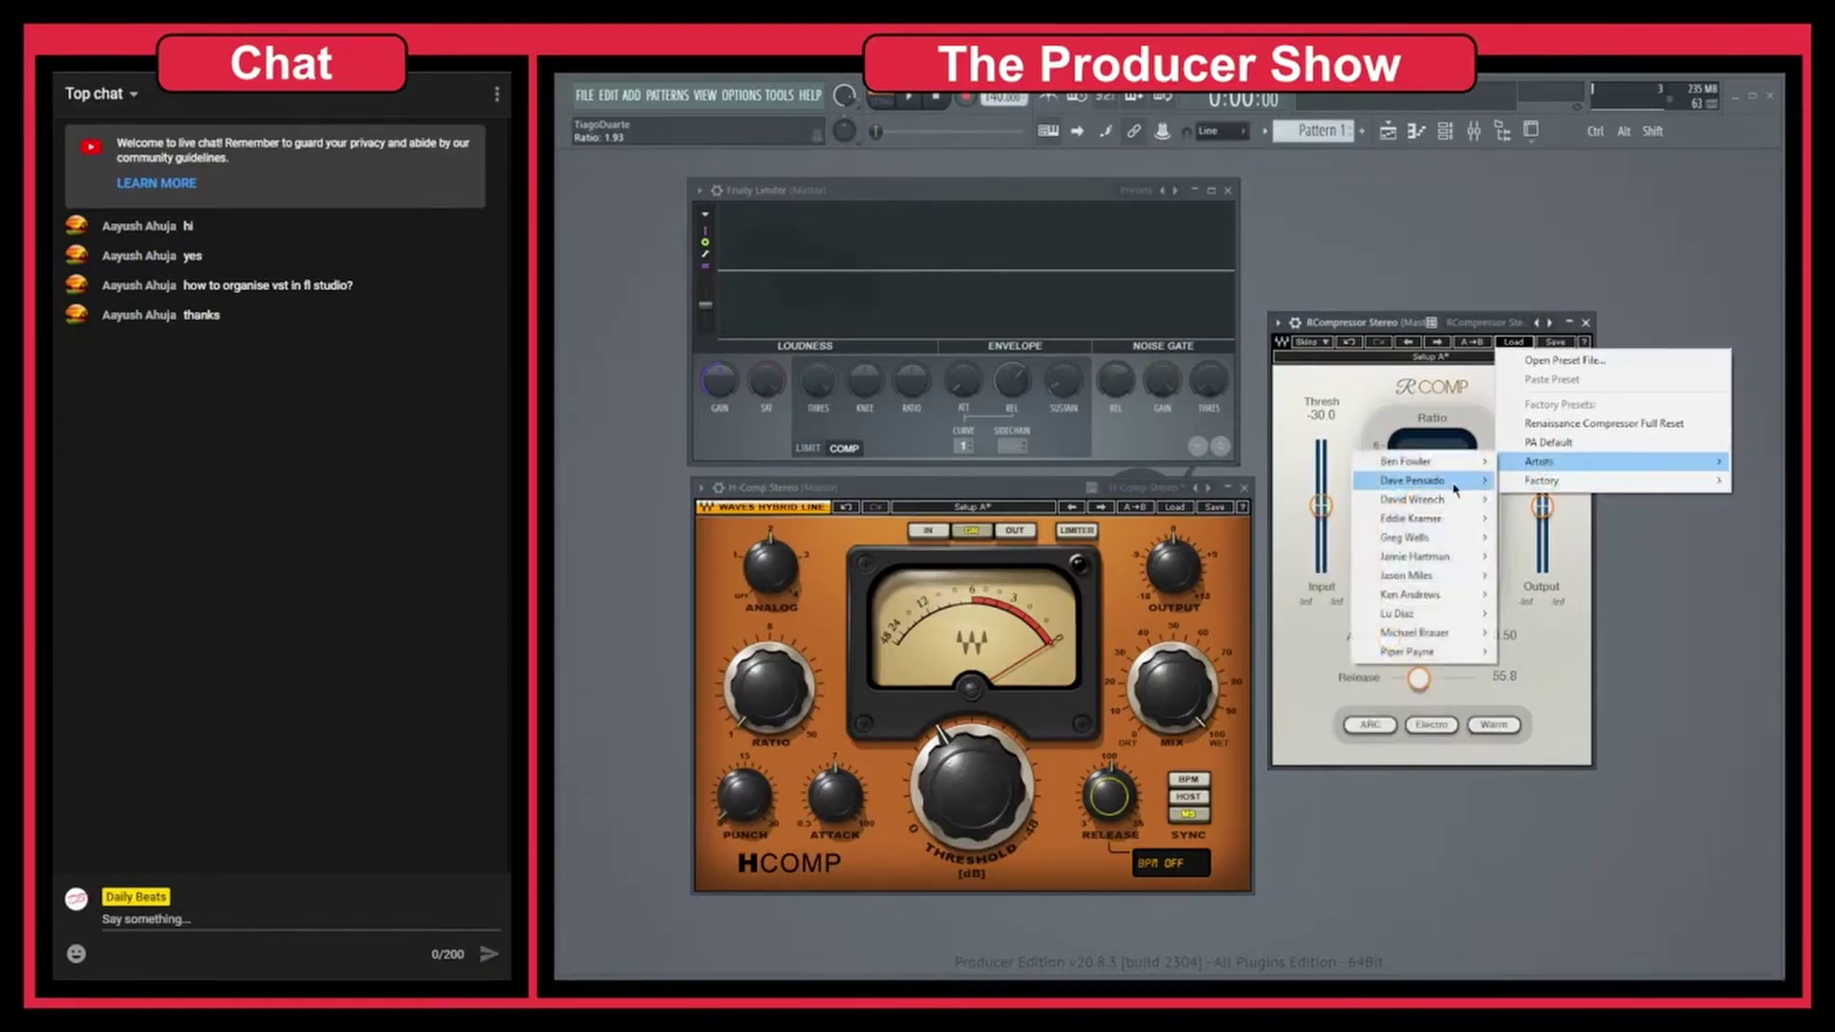
pyautogui.moveTo(1473, 487)
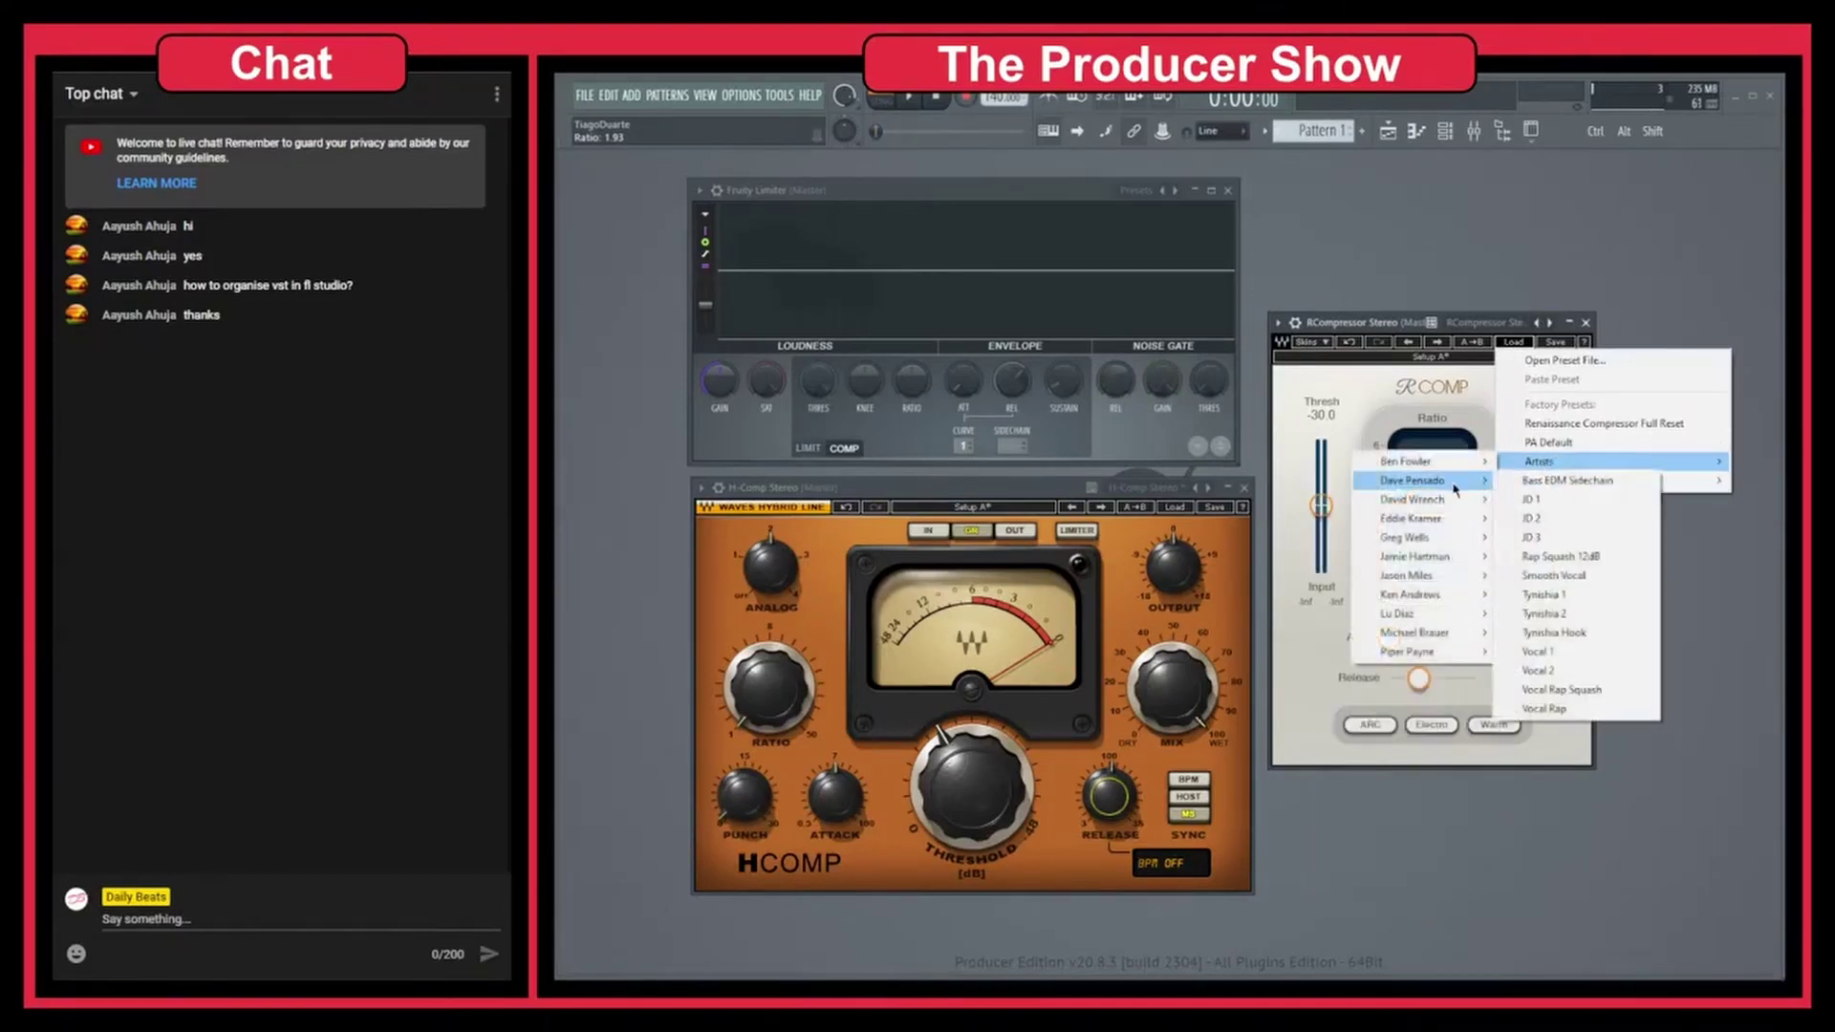
pyautogui.click(1564, 576)
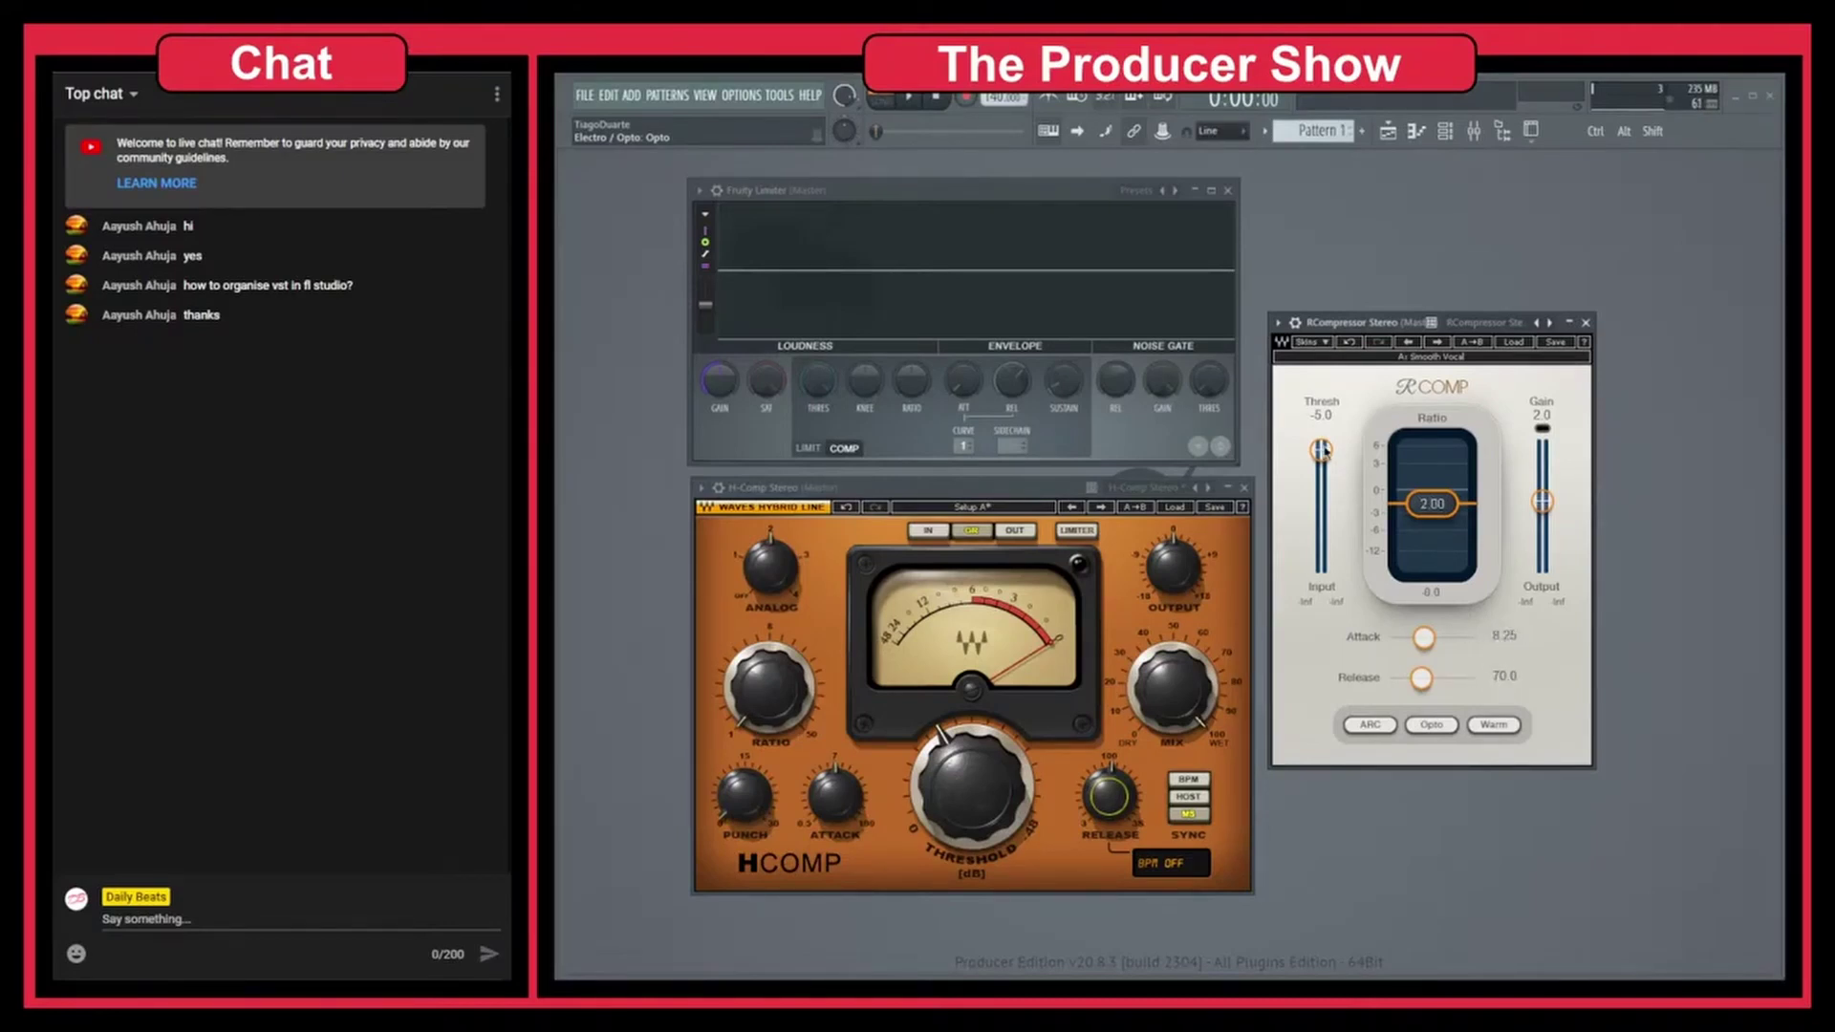
# Step: Pull the threshold down, then switch R-Comp to the Rap Squash 12dB artist preset
pyautogui.moveTo(1321, 450)
pyautogui.mouseDown()
pyautogui.moveTo(1321, 538)
pyautogui.moveTo(1321, 441)
pyautogui.mouseUp()
pyautogui.click(1517, 342)
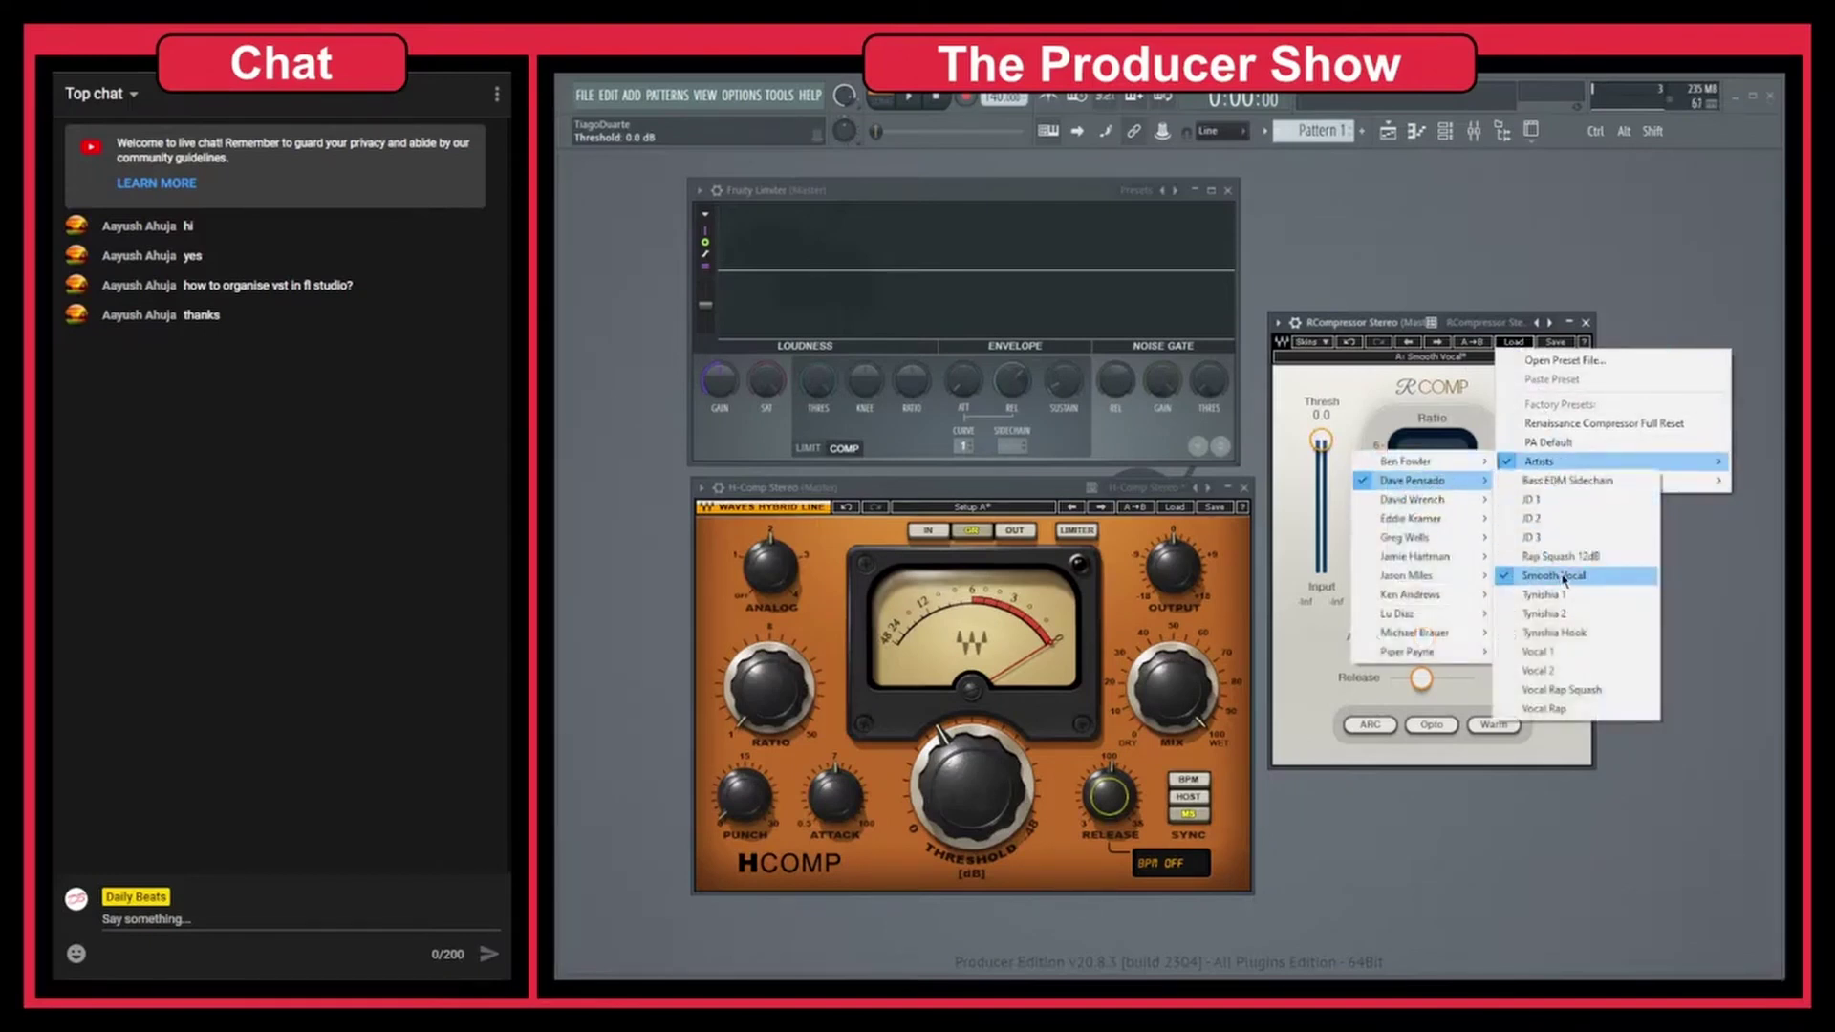
pyautogui.click(1564, 558)
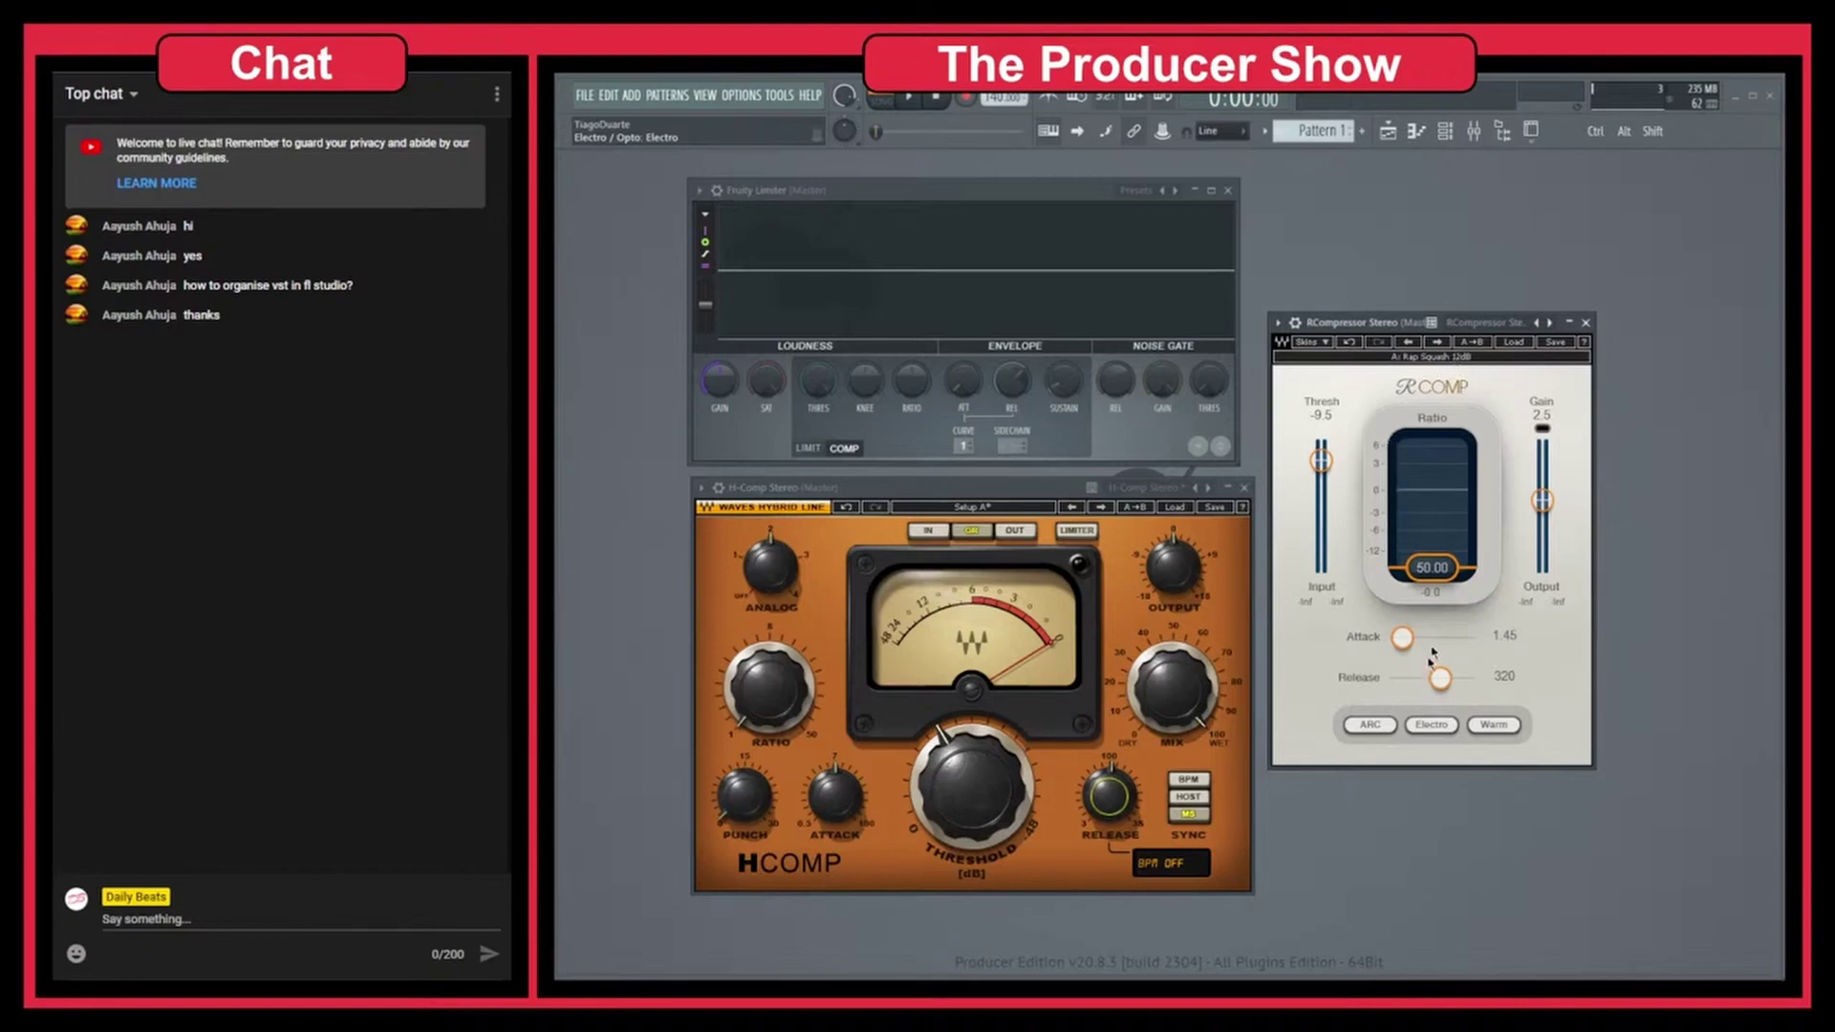
# Step: Pull the Rap Squash 12dB R-Comp threshold down to -15 dB, then back up to 0.0 dB
pyautogui.click(1442, 573)
pyautogui.moveTo(1327, 467)
pyautogui.mouseDown()
pyautogui.moveTo(1326, 483)
pyautogui.moveTo(1327, 452)
pyautogui.moveTo(1327, 481)
pyautogui.mouseUp()
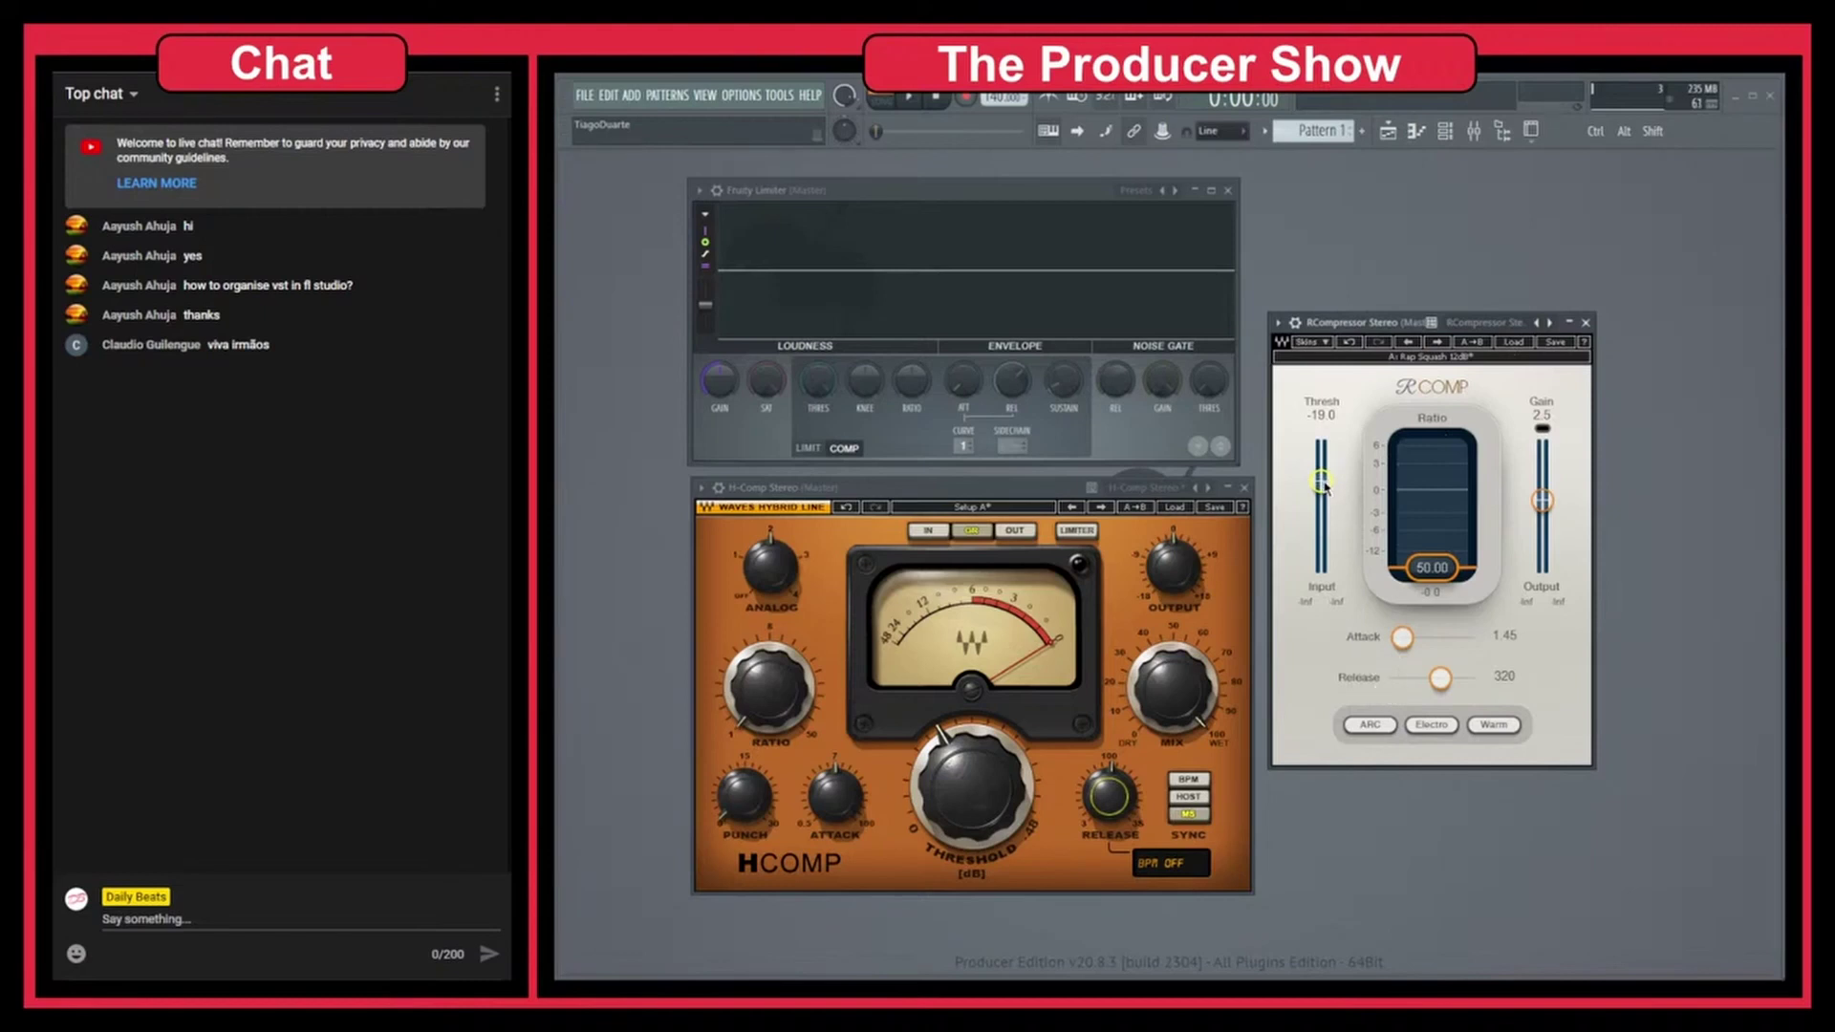
pyautogui.moveTo(1321, 482); pyautogui.dragTo(1322, 443)
# Step: Reload R-Comp's Smooth Vocal artist preset, lower its threshold to -28.5 dB, then reset it to 0.0 dB
pyautogui.click(1514, 341)
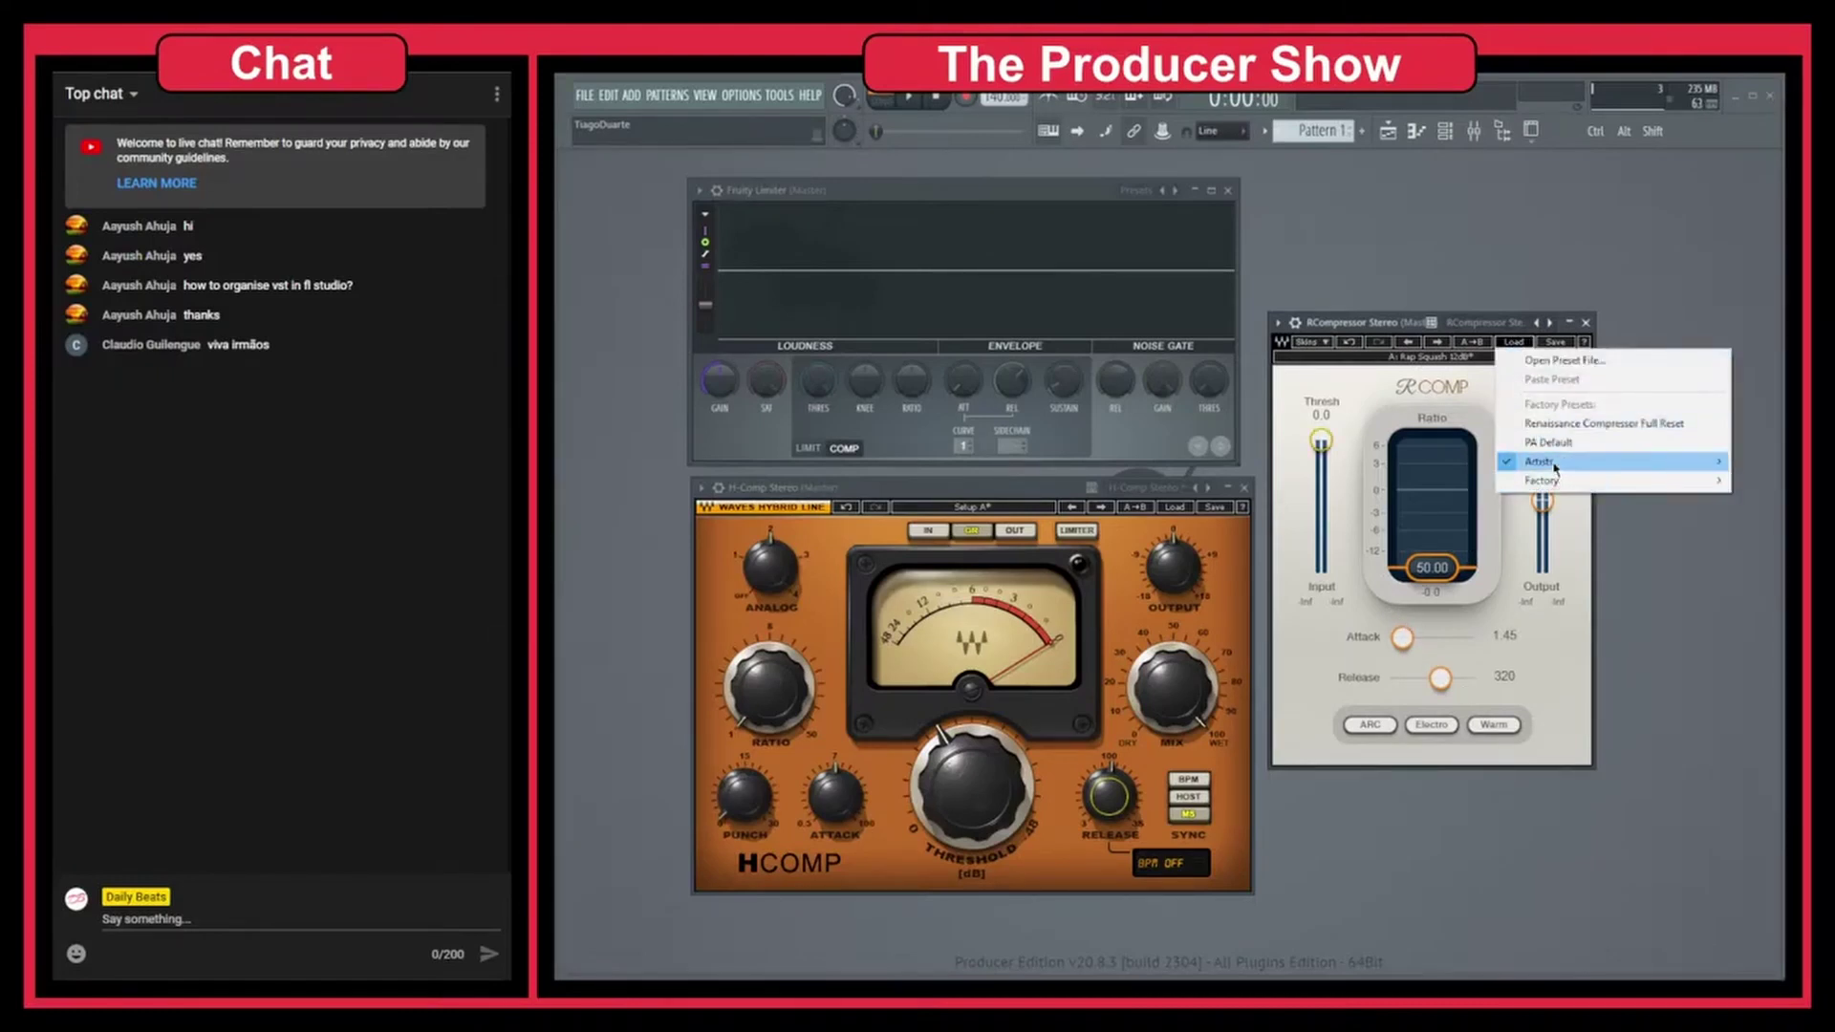
pyautogui.moveTo(1557, 467)
pyautogui.moveTo(1425, 481)
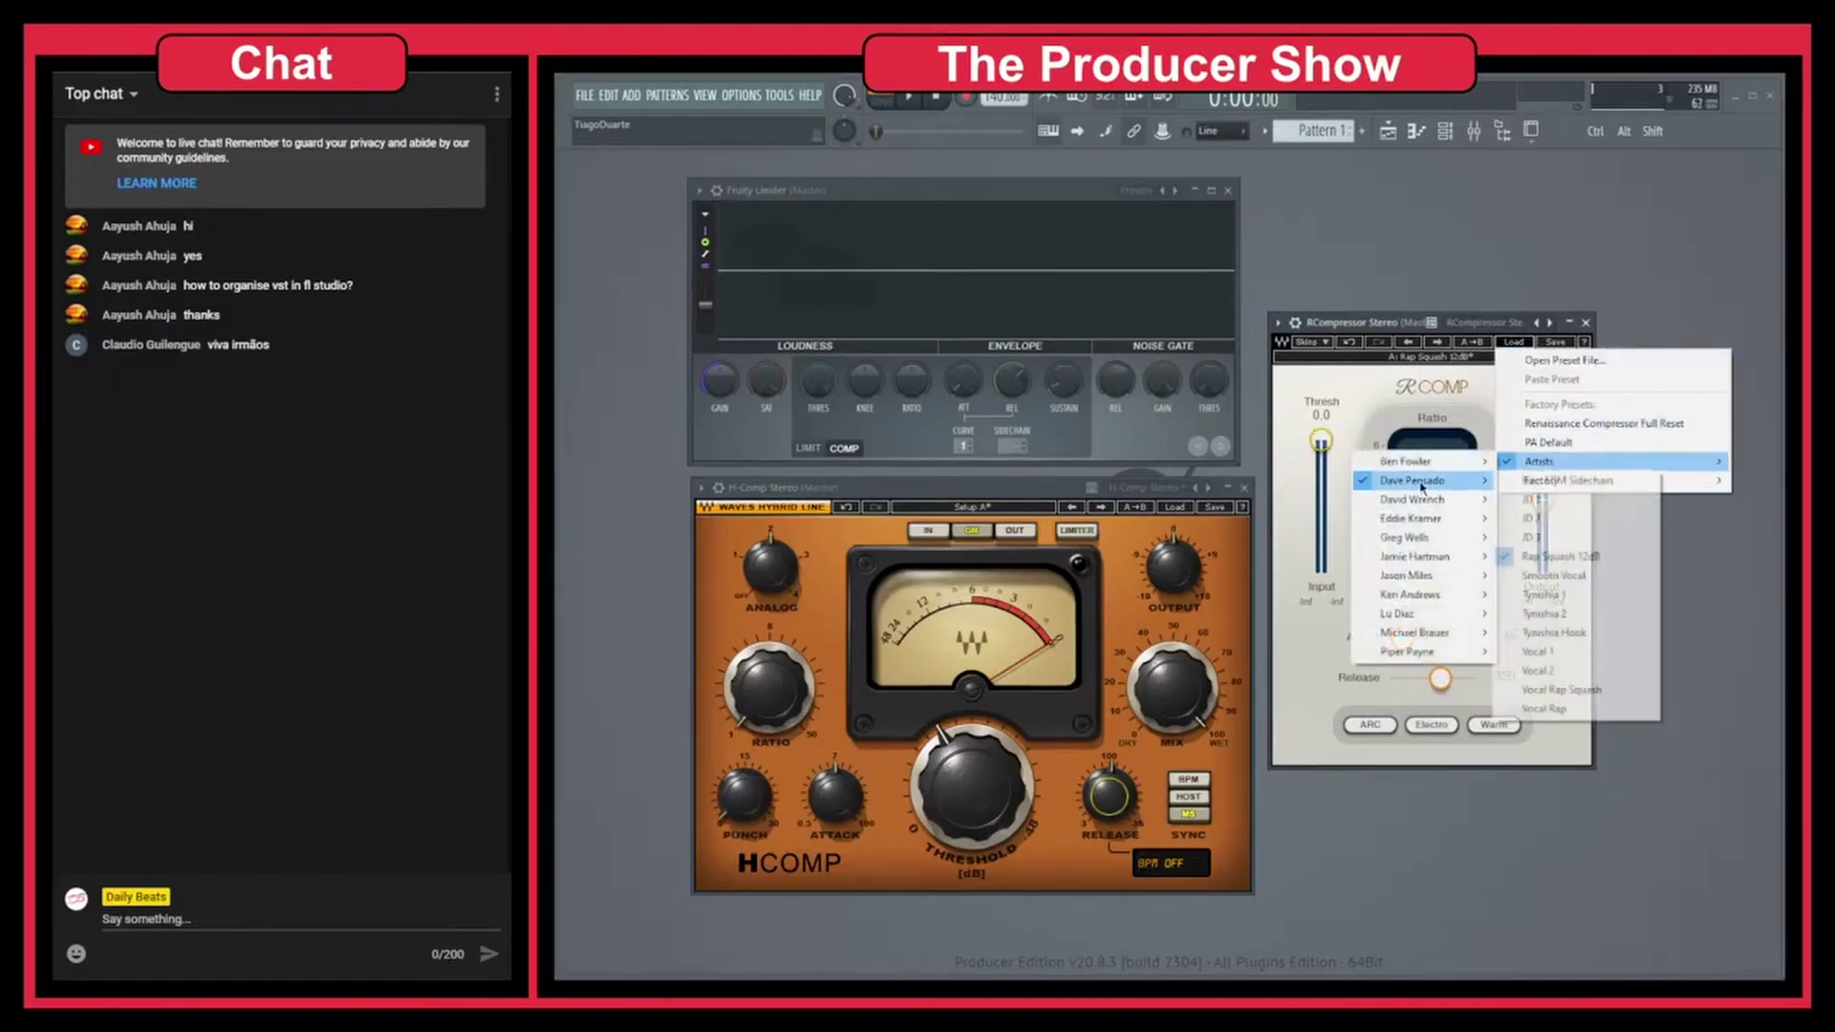
pyautogui.click(1564, 576)
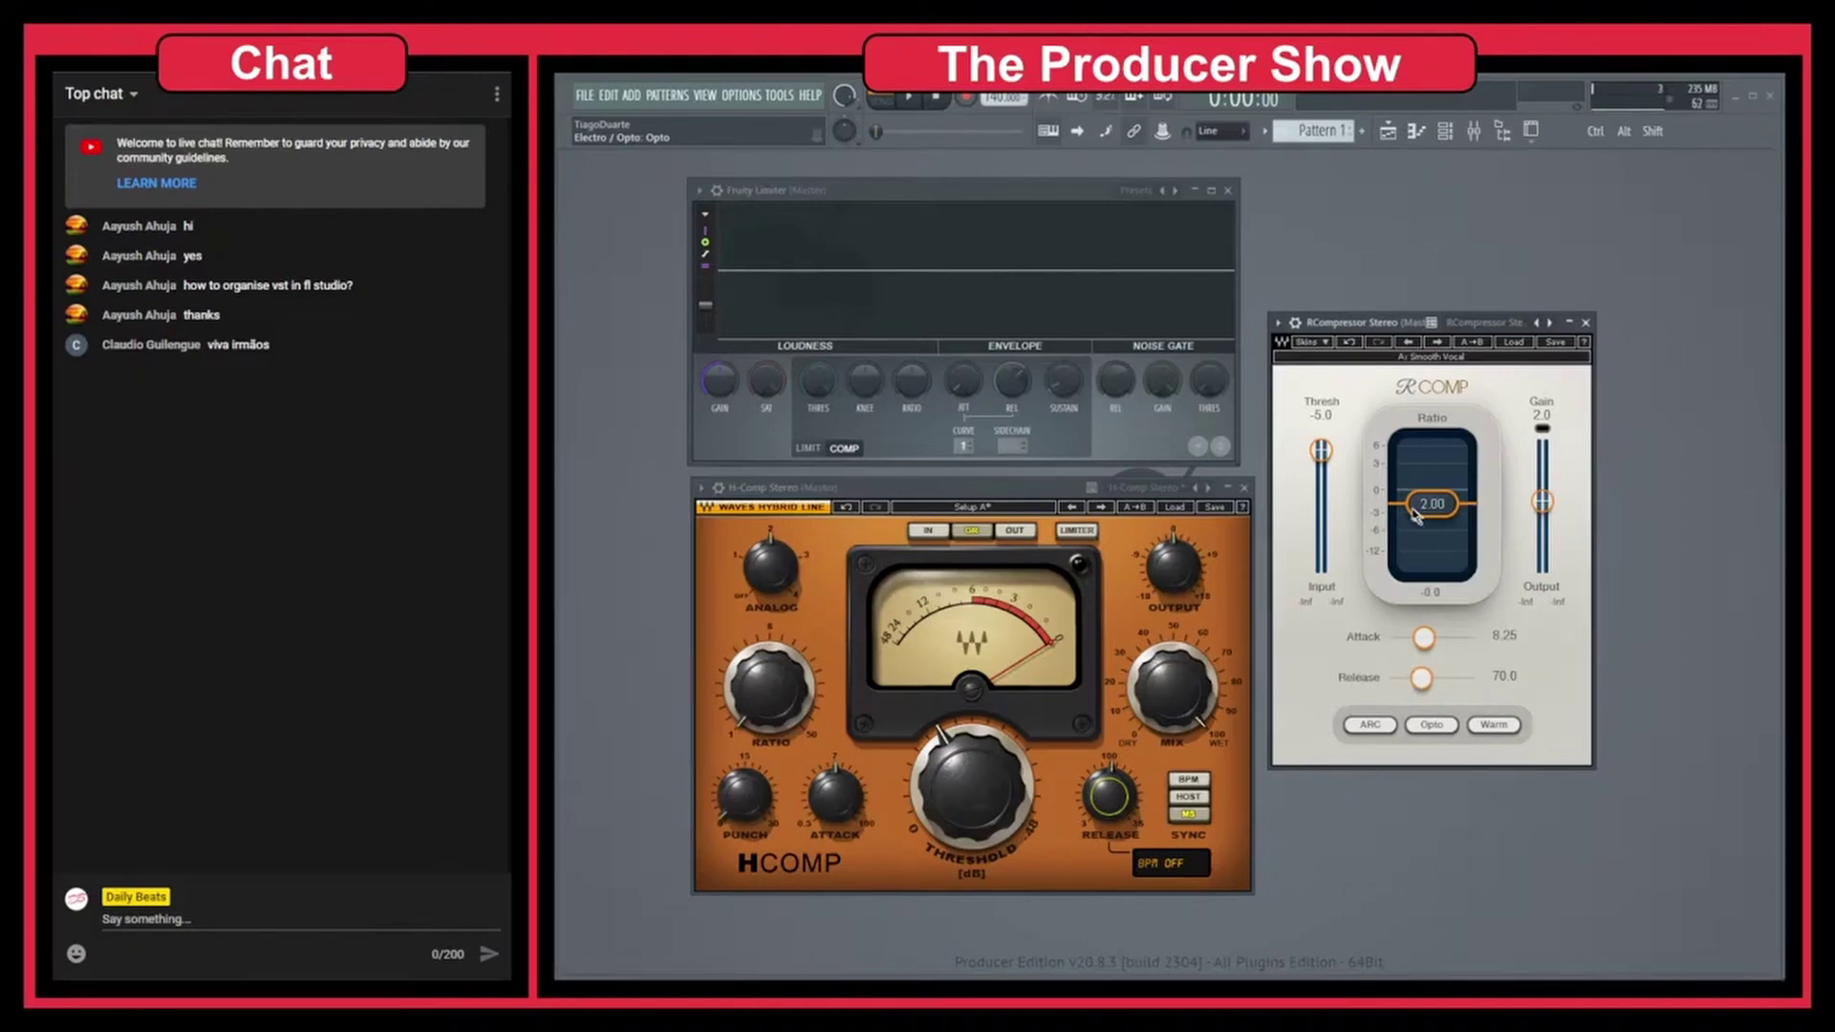
pyautogui.moveTo(1324, 462); pyautogui.dragTo(1329, 508)
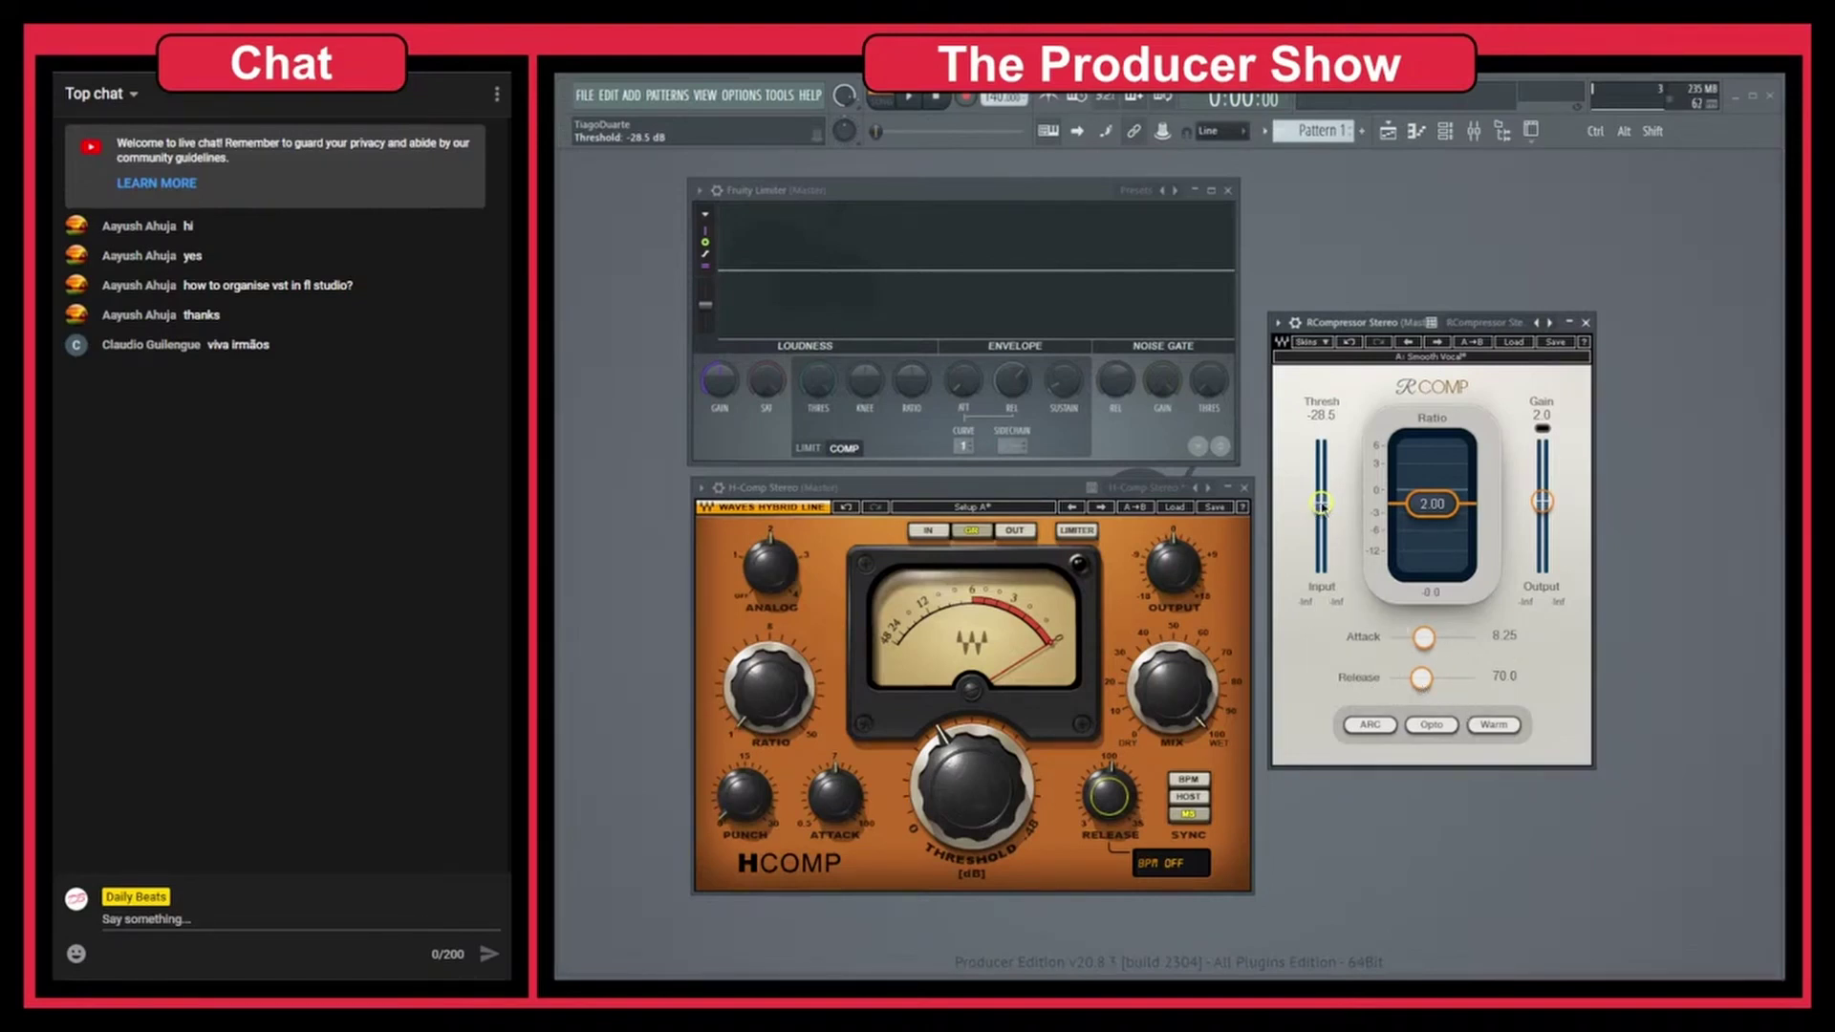
pyautogui.keyDown('alt'); pyautogui.click(1322, 507); pyautogui.keyUp('alt')
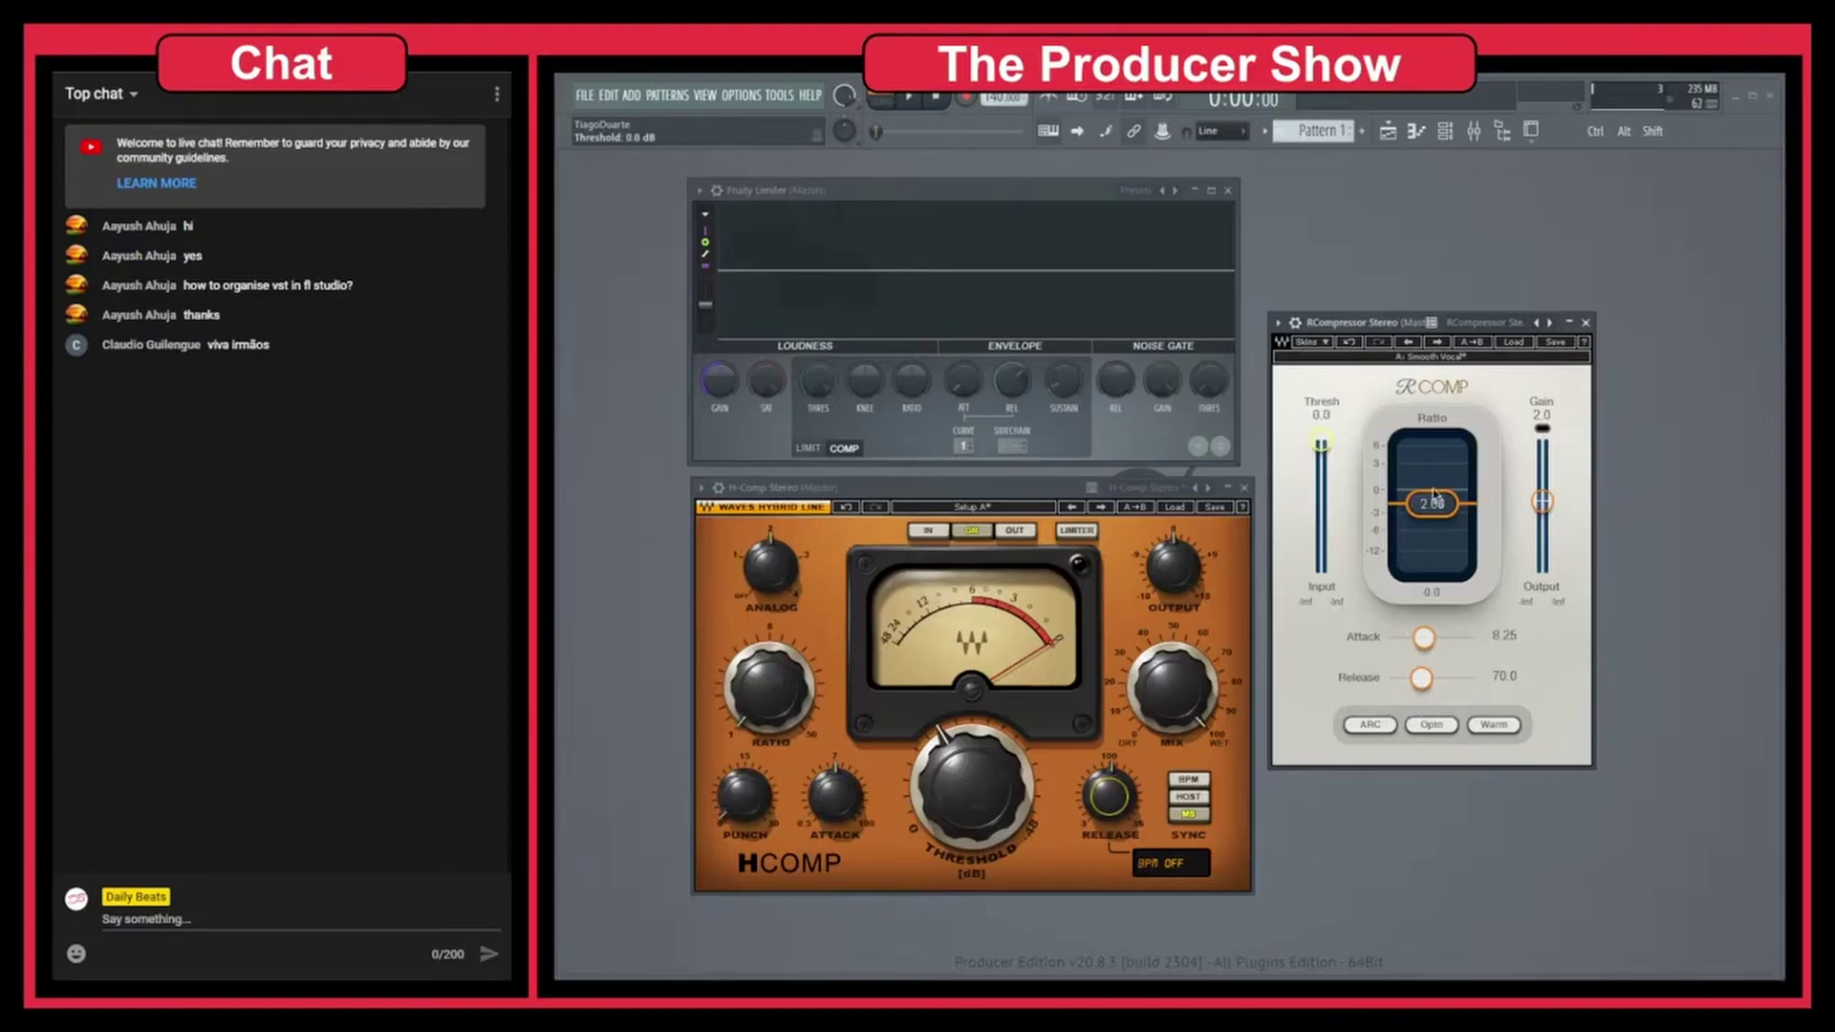